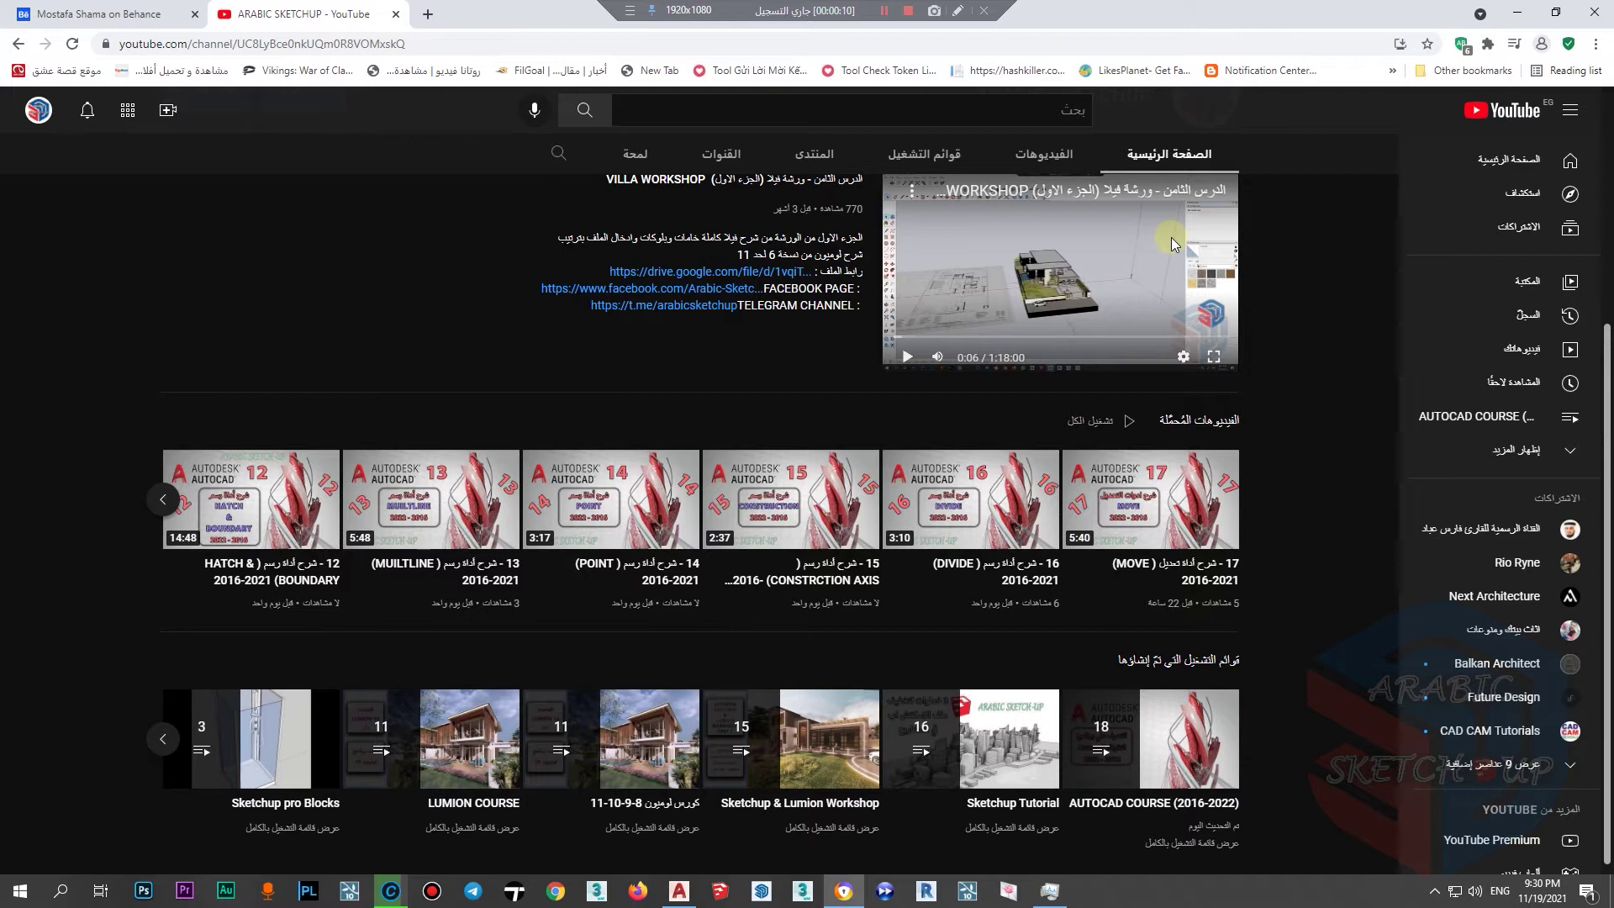
Switch from the browser to AutoCAD and draw a freehand rectangle in the empty drawing.
click(1516, 13)
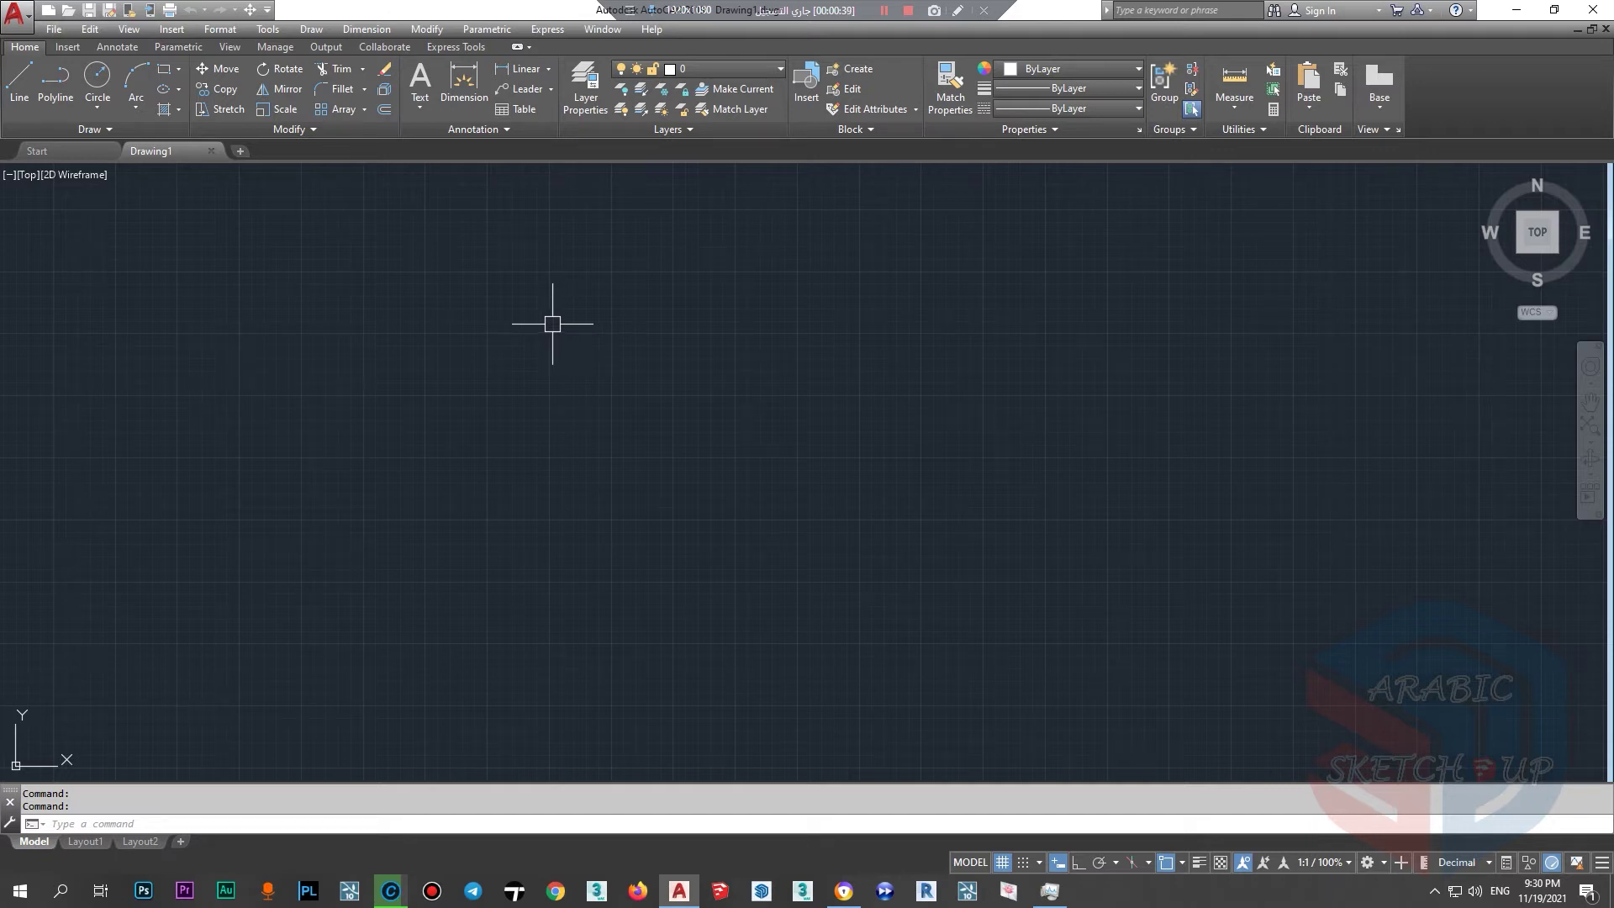
click(166, 71)
click(386, 344)
click(506, 479)
key(Escape)
Move the rectangle horizontally to the right, using its lower-right corner as base point.
click(479, 479)
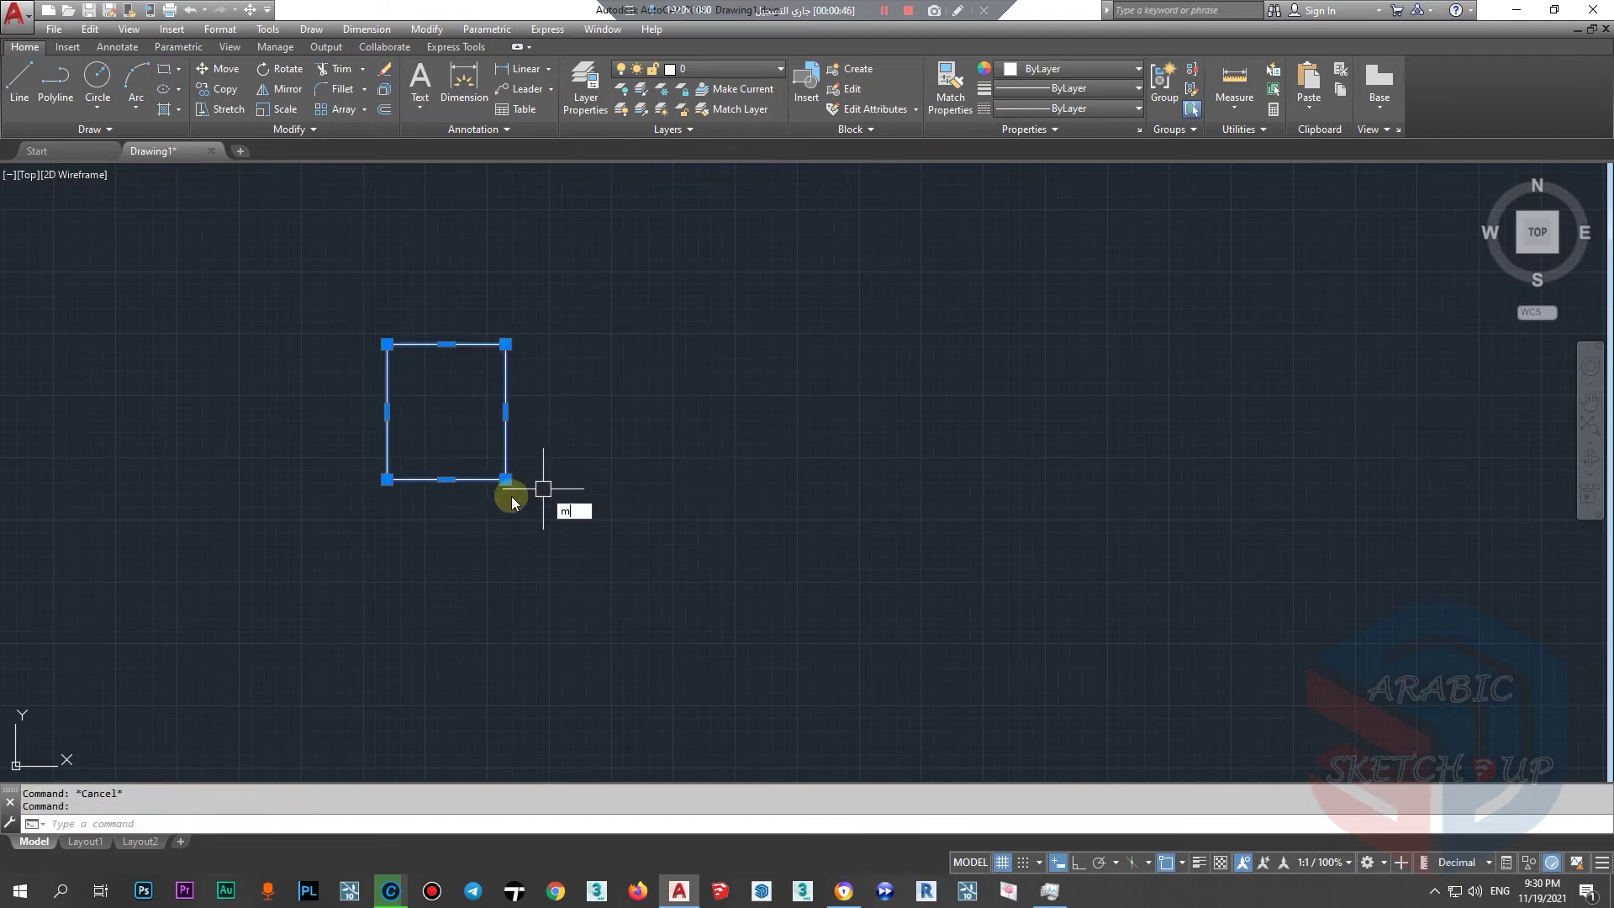
key(Return)
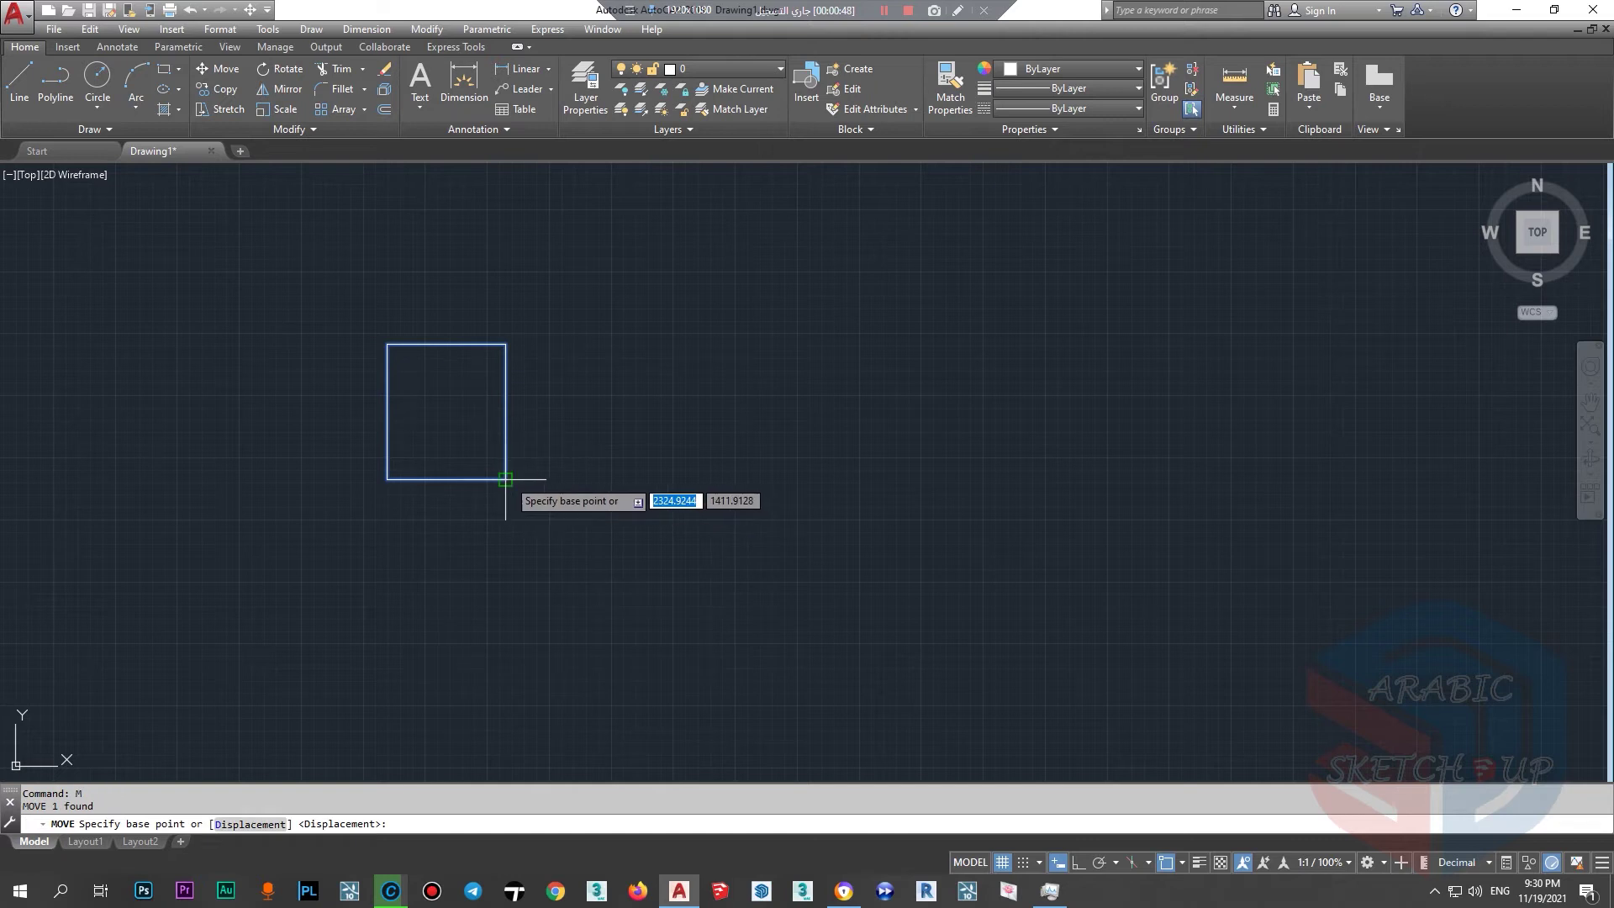
click(505, 479)
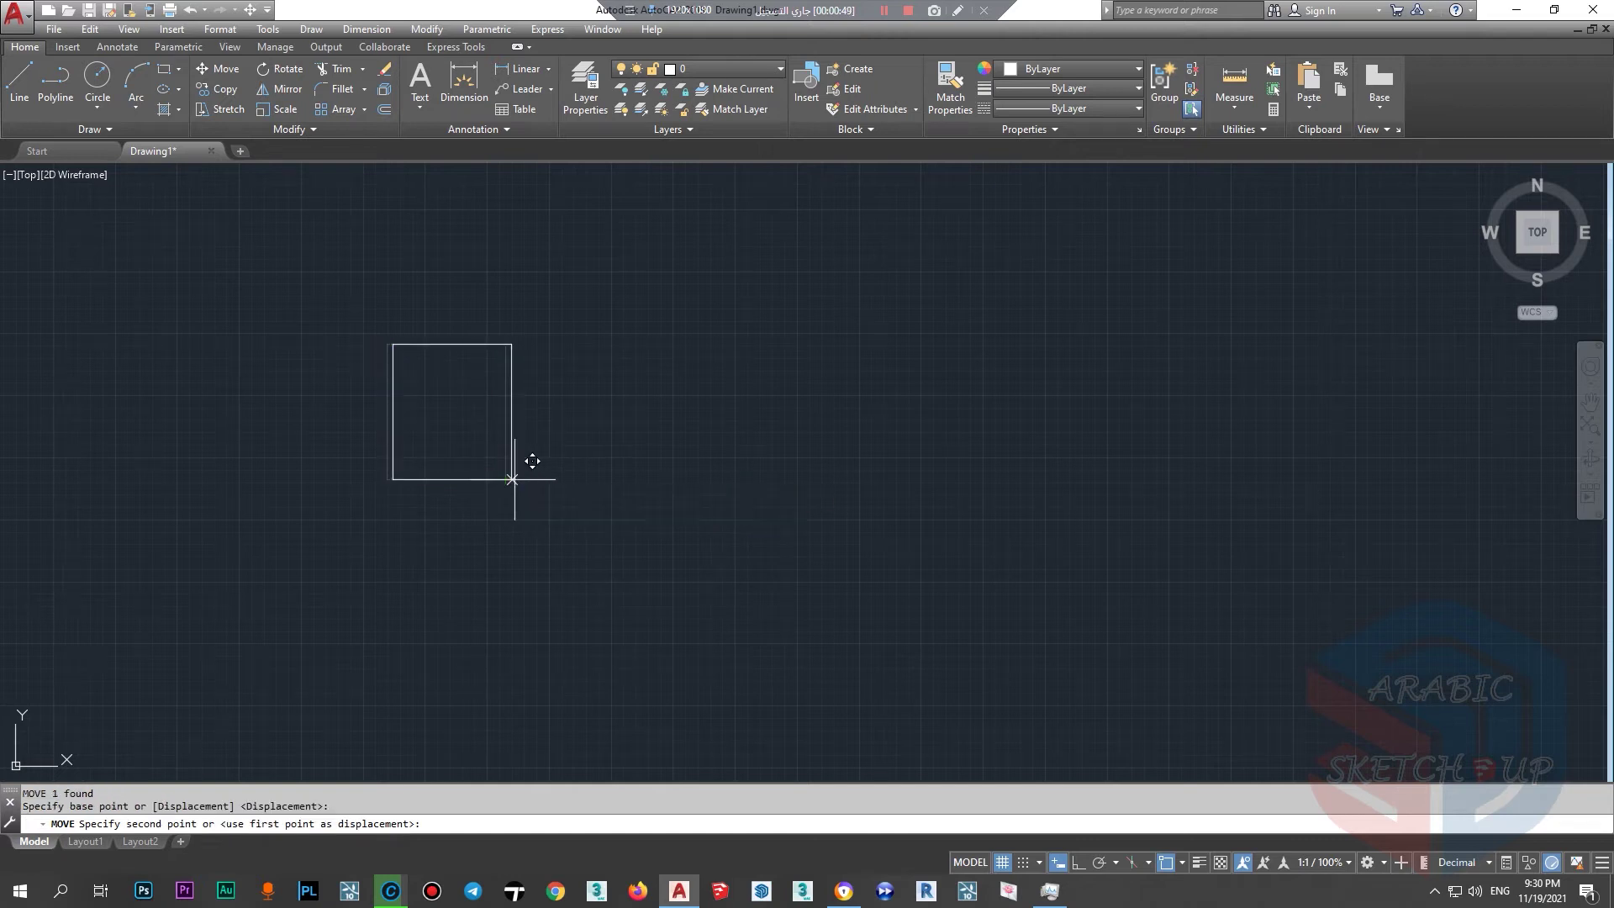
click(956, 479)
Delete the moved rectangle from the drawing.
drag(987, 664, 849, 407)
scroll(911, 468, down, 5)
mouse_move(908, 493)
scroll(891, 476, up, 7)
scroll(911, 476, down, 2)
key(Delete)
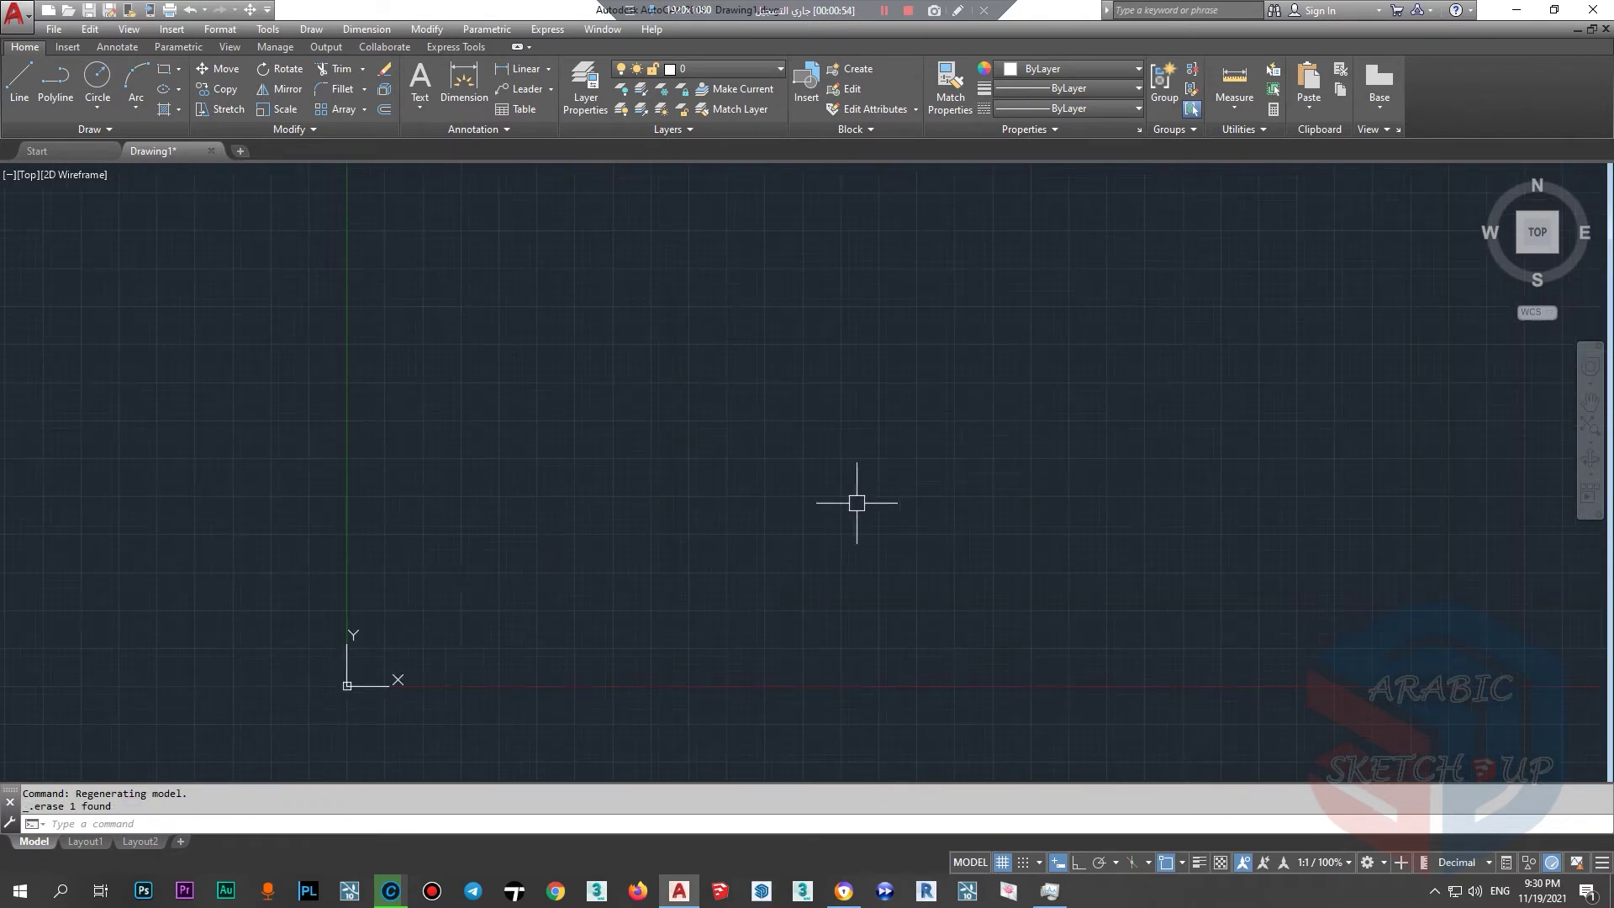
Set the drawing's insertion scale units to Meters.
scroll(388, 701, up, 5)
scroll(117, 568, up, 4)
scroll(272, 519, down, 2)
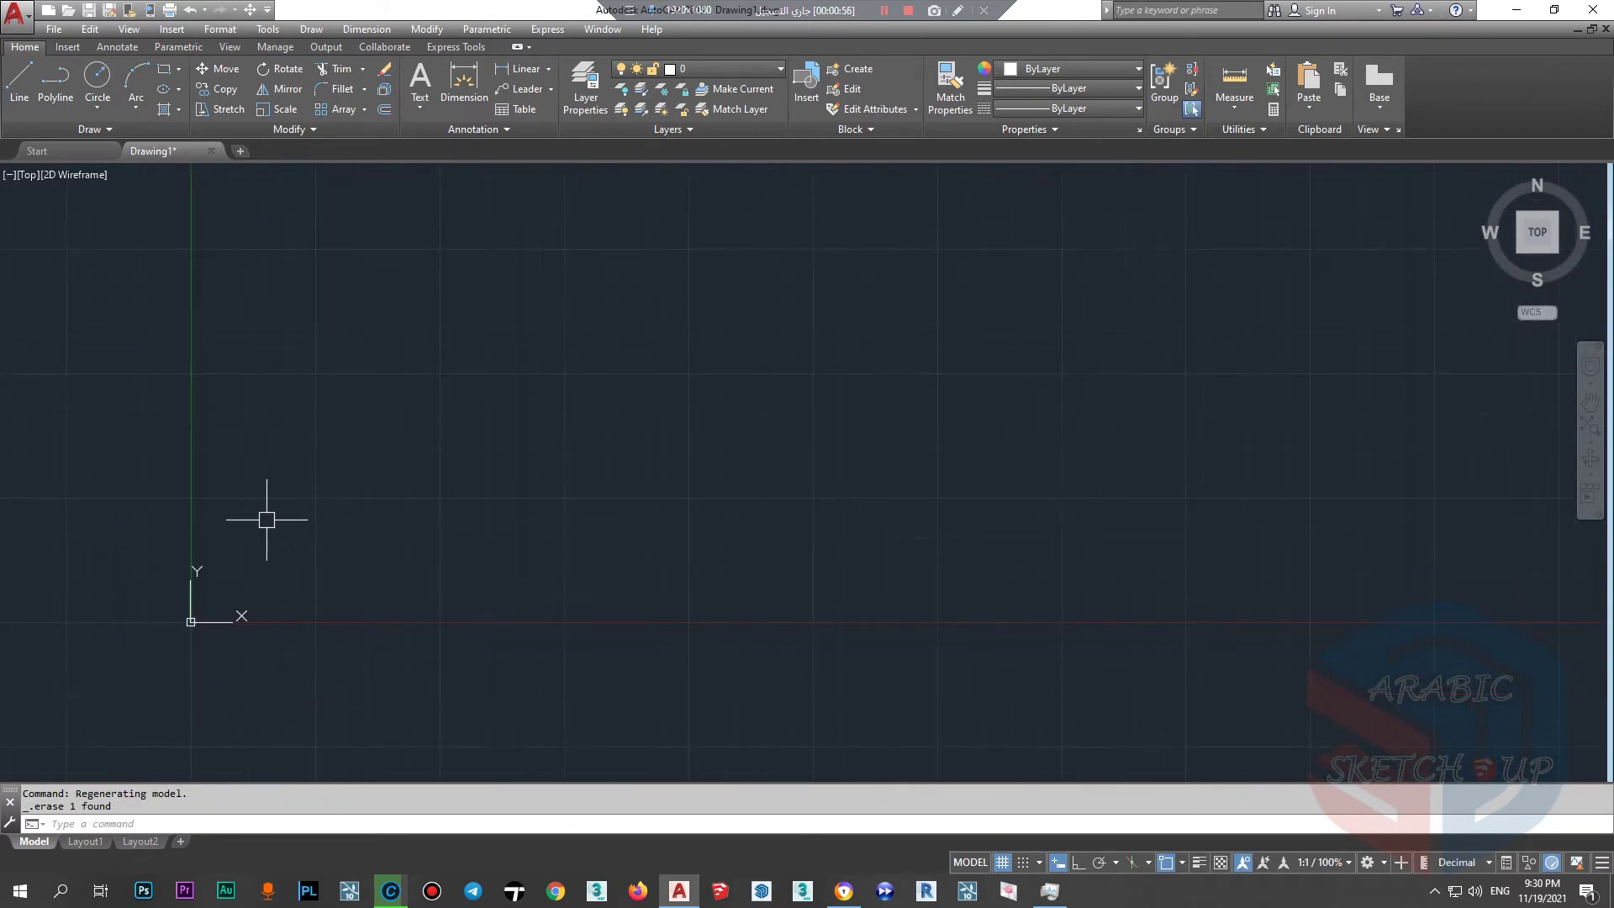
key(Return)
click(740, 442)
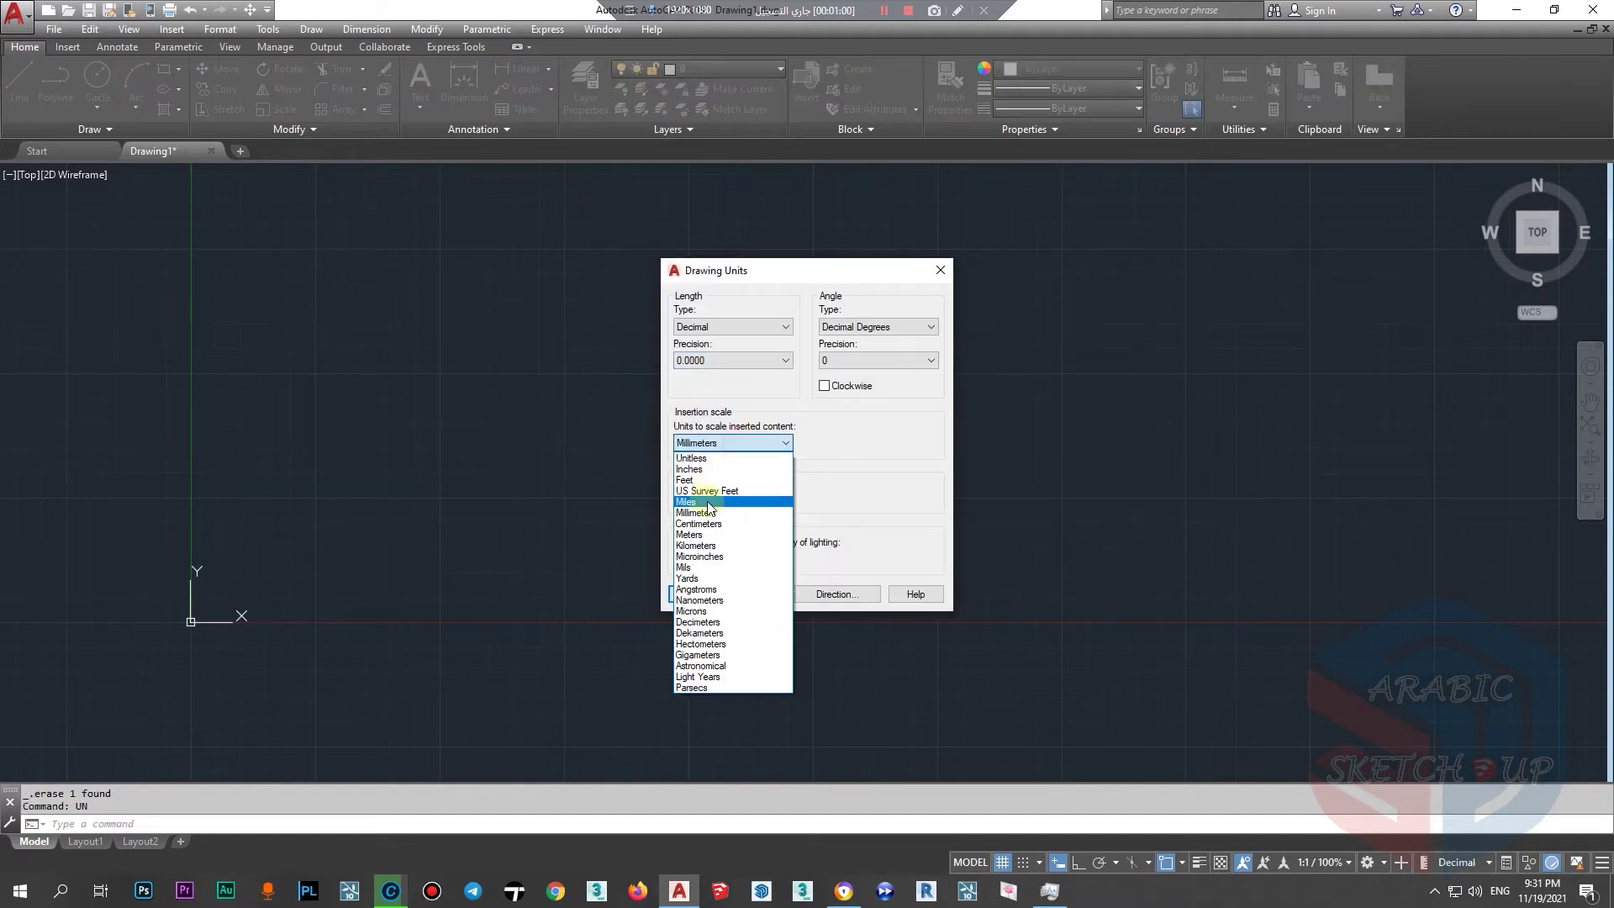
click(721, 534)
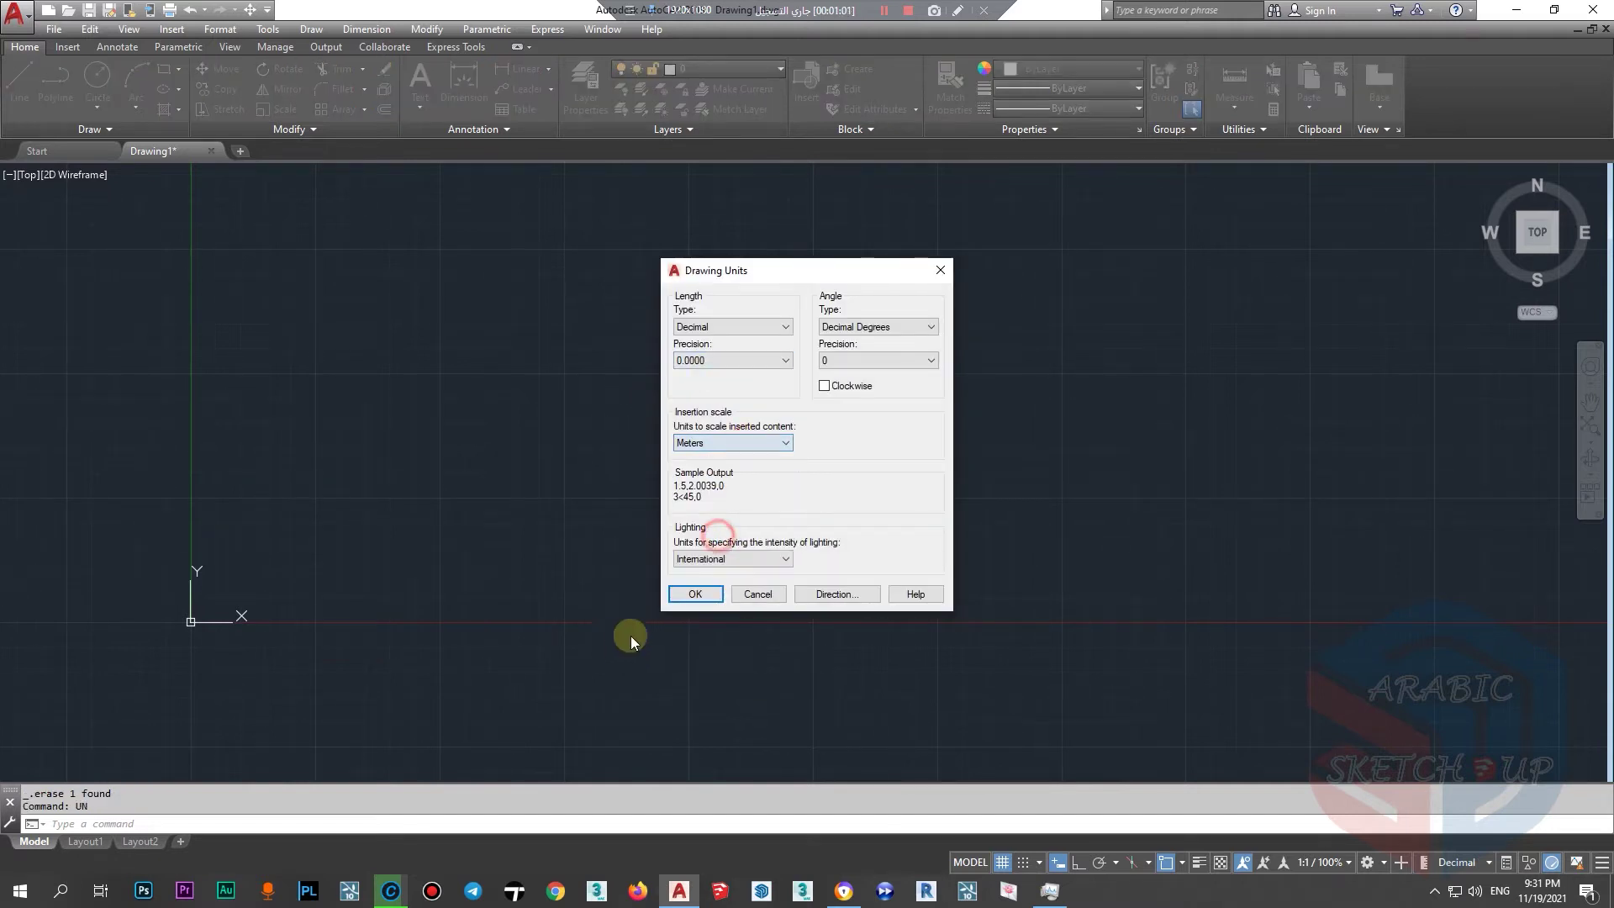
click(688, 594)
scroll(156, 624, up, 5)
scroll(156, 624, down, 3)
click(19, 80)
click(295, 530)
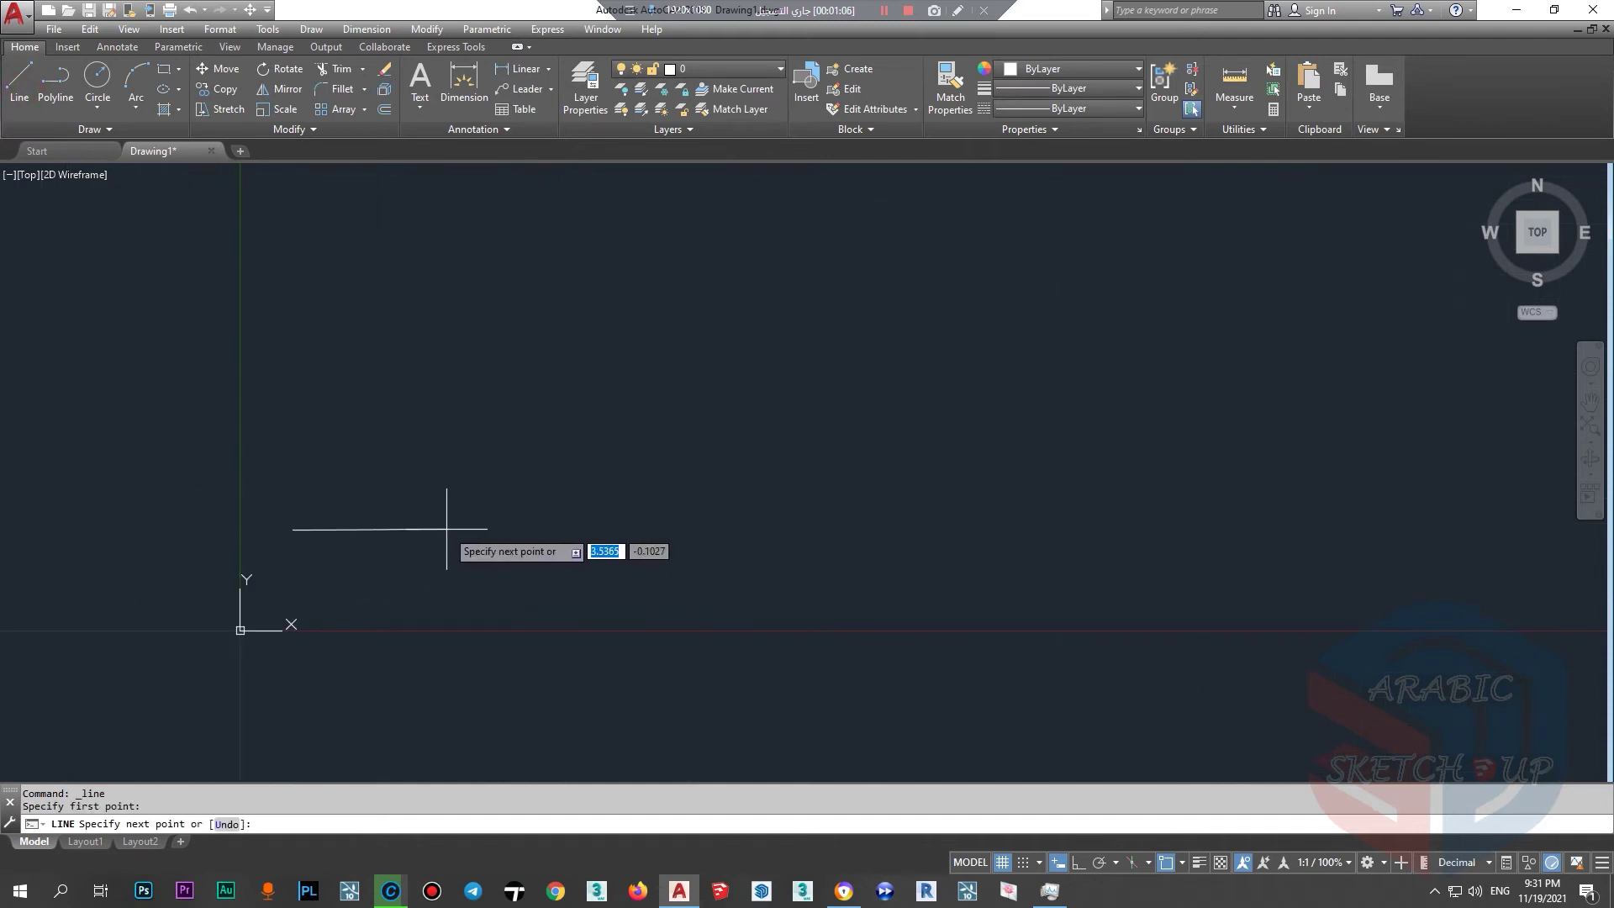
key(Escape)
middle_drag(375, 585, 433, 580)
scroll(433, 580, up, 4)
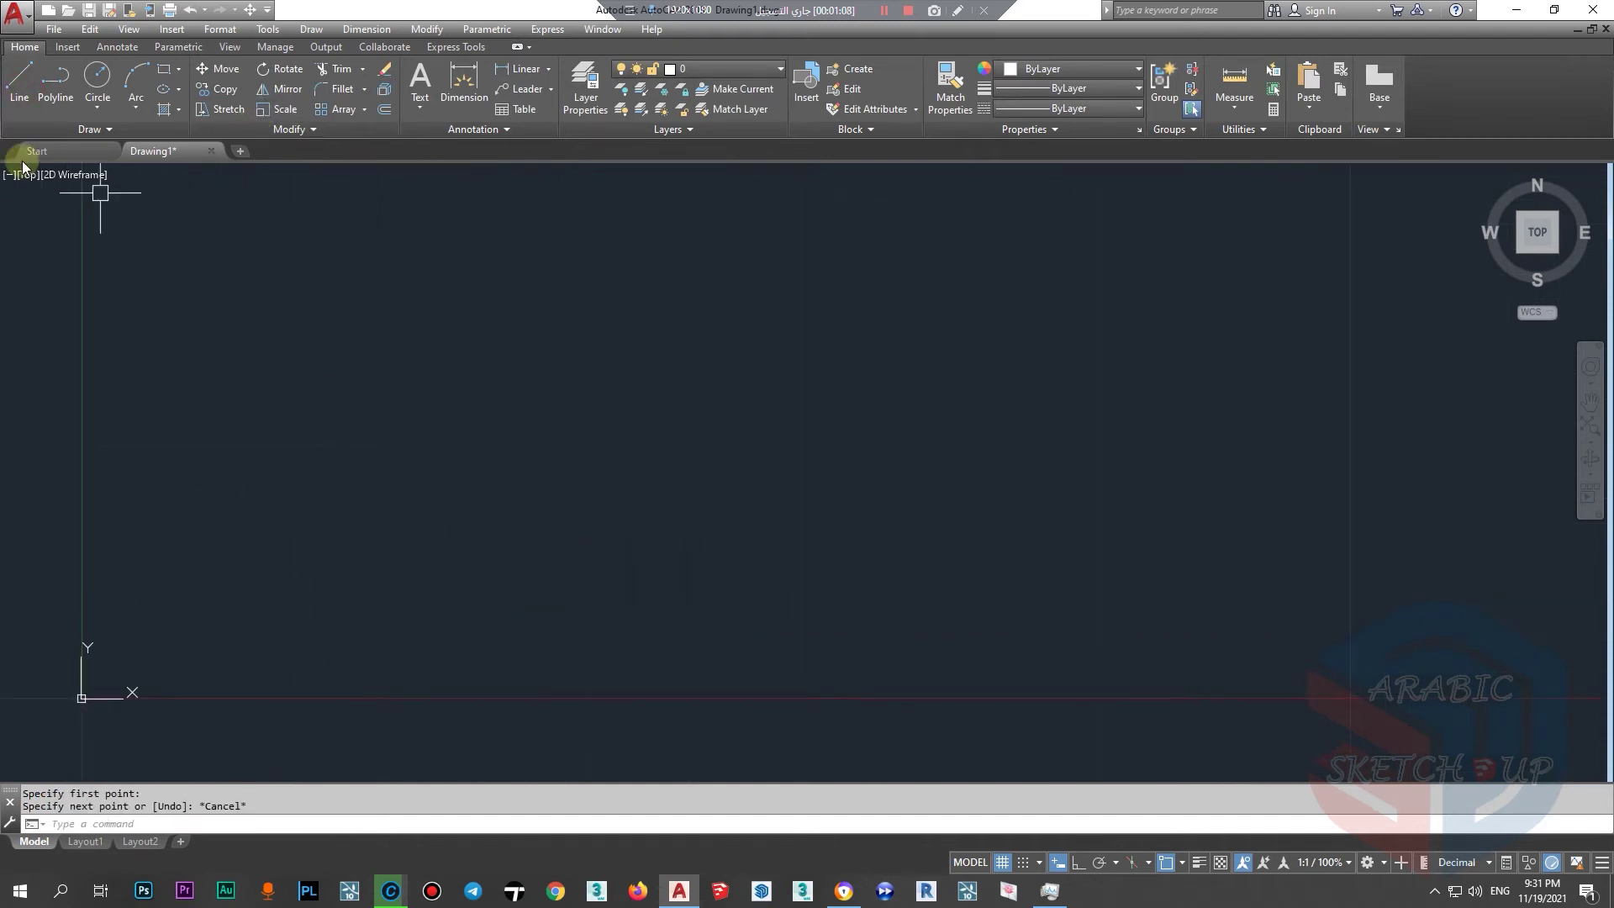
Draw a small freehand circle above and to the right of the origin.
click(98, 78)
click(232, 441)
click(278, 487)
key(Escape)
Draw a freehand rectangle above and to the right of the circle.
click(172, 75)
click(368, 266)
click(533, 373)
Delete the circle beside the rectangle.
scroll(370, 390, down, 2)
click(318, 389)
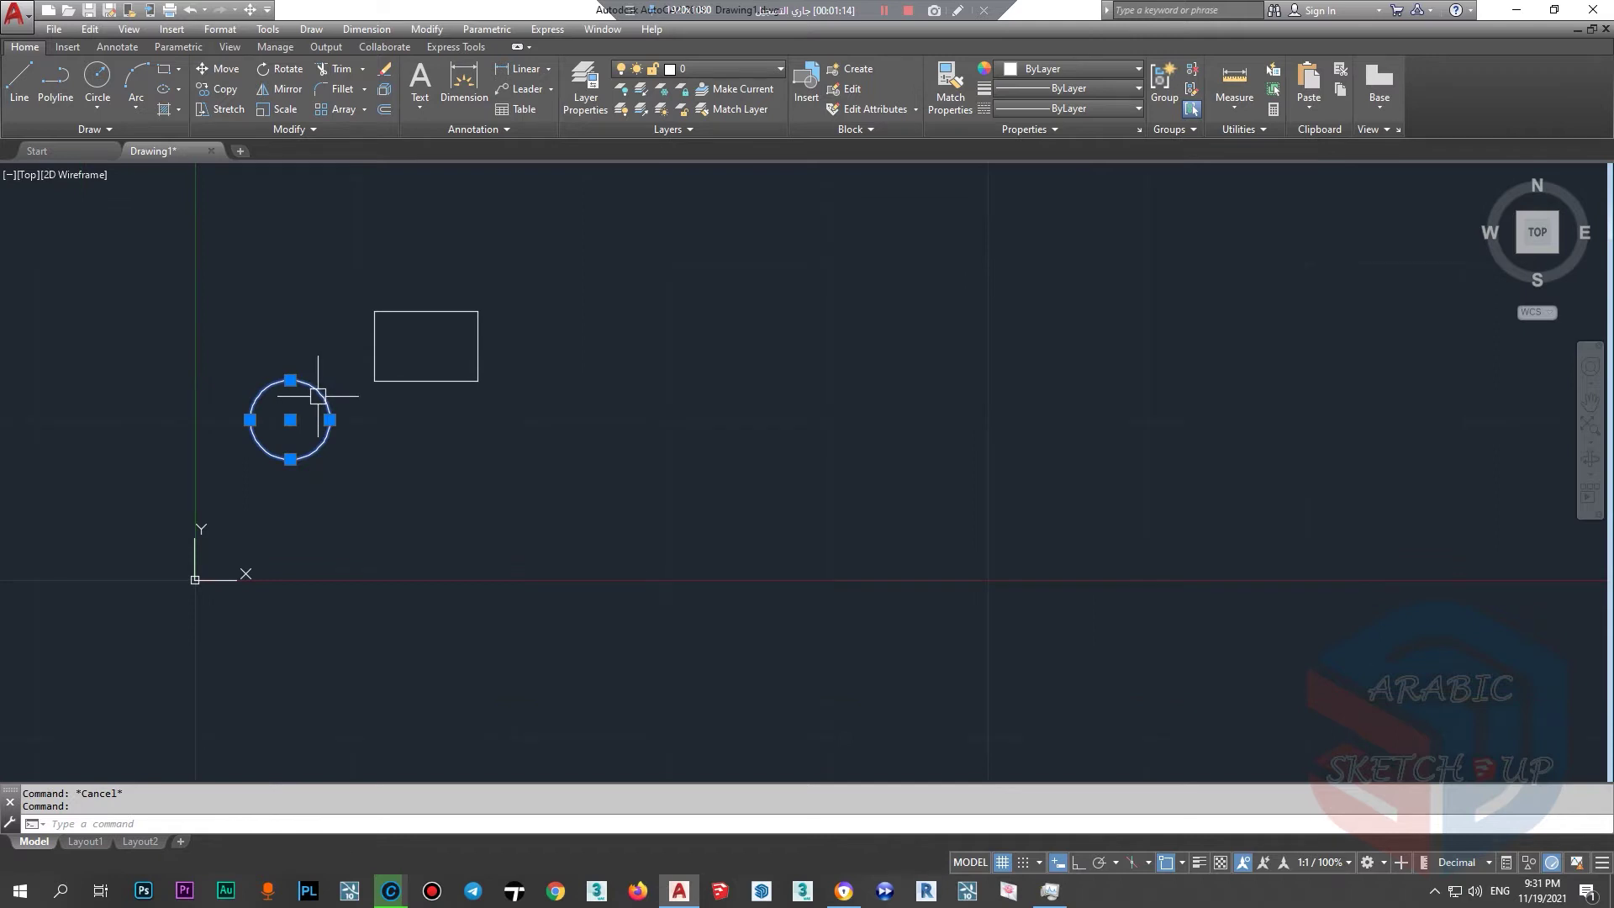
key(Delete)
click(441, 316)
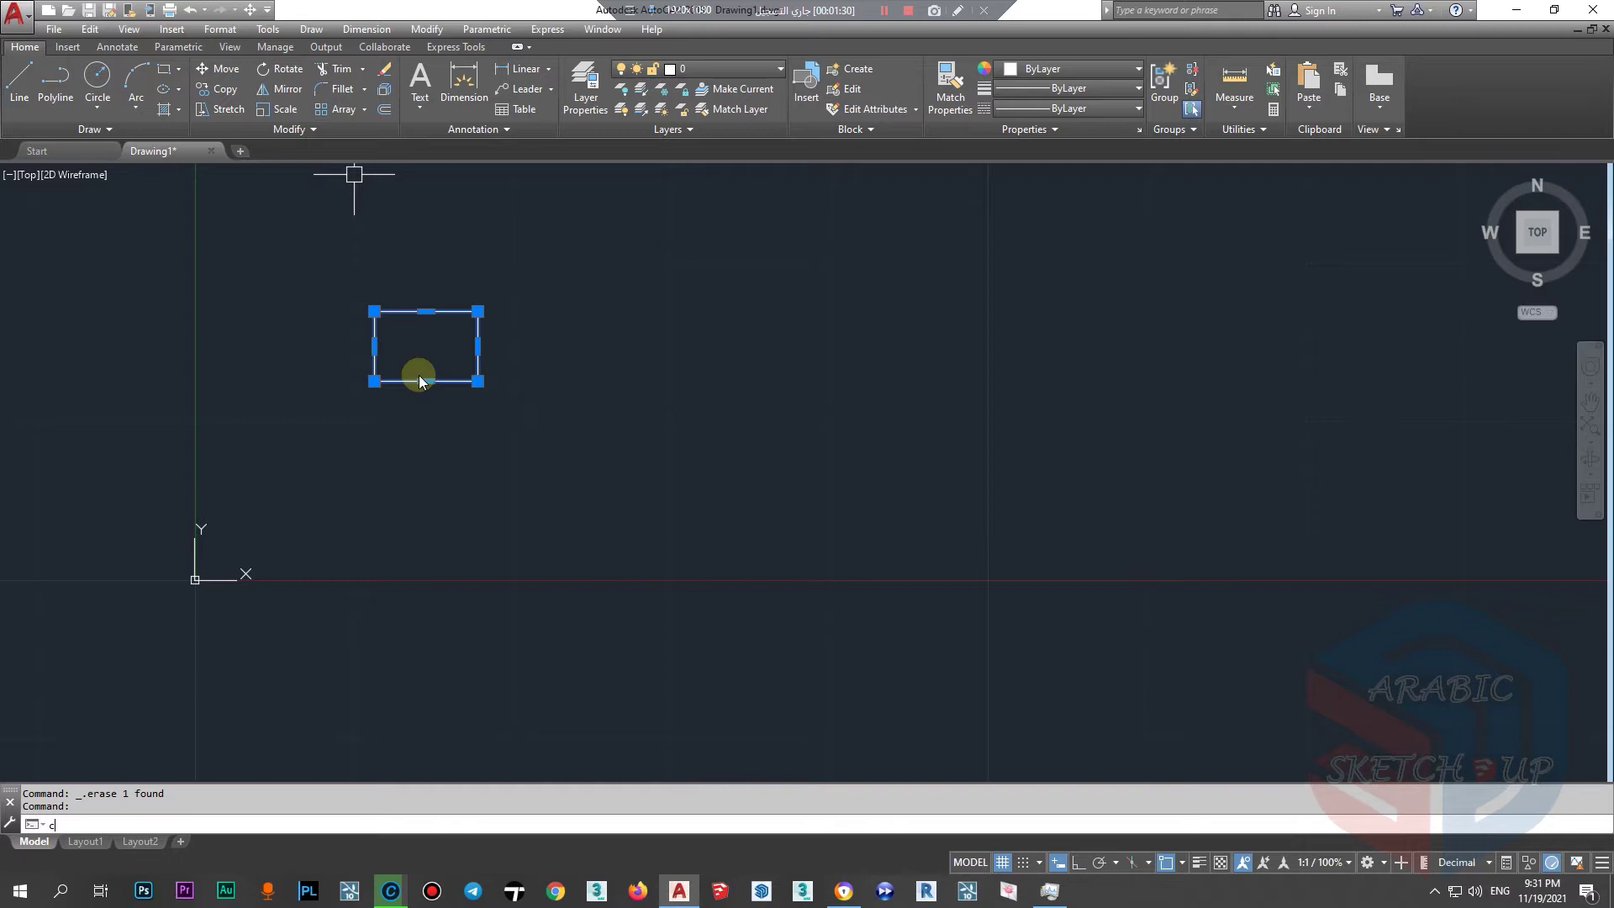
right_click(396, 438)
click(667, 345)
click(574, 342)
key(Escape)
key(Escape)
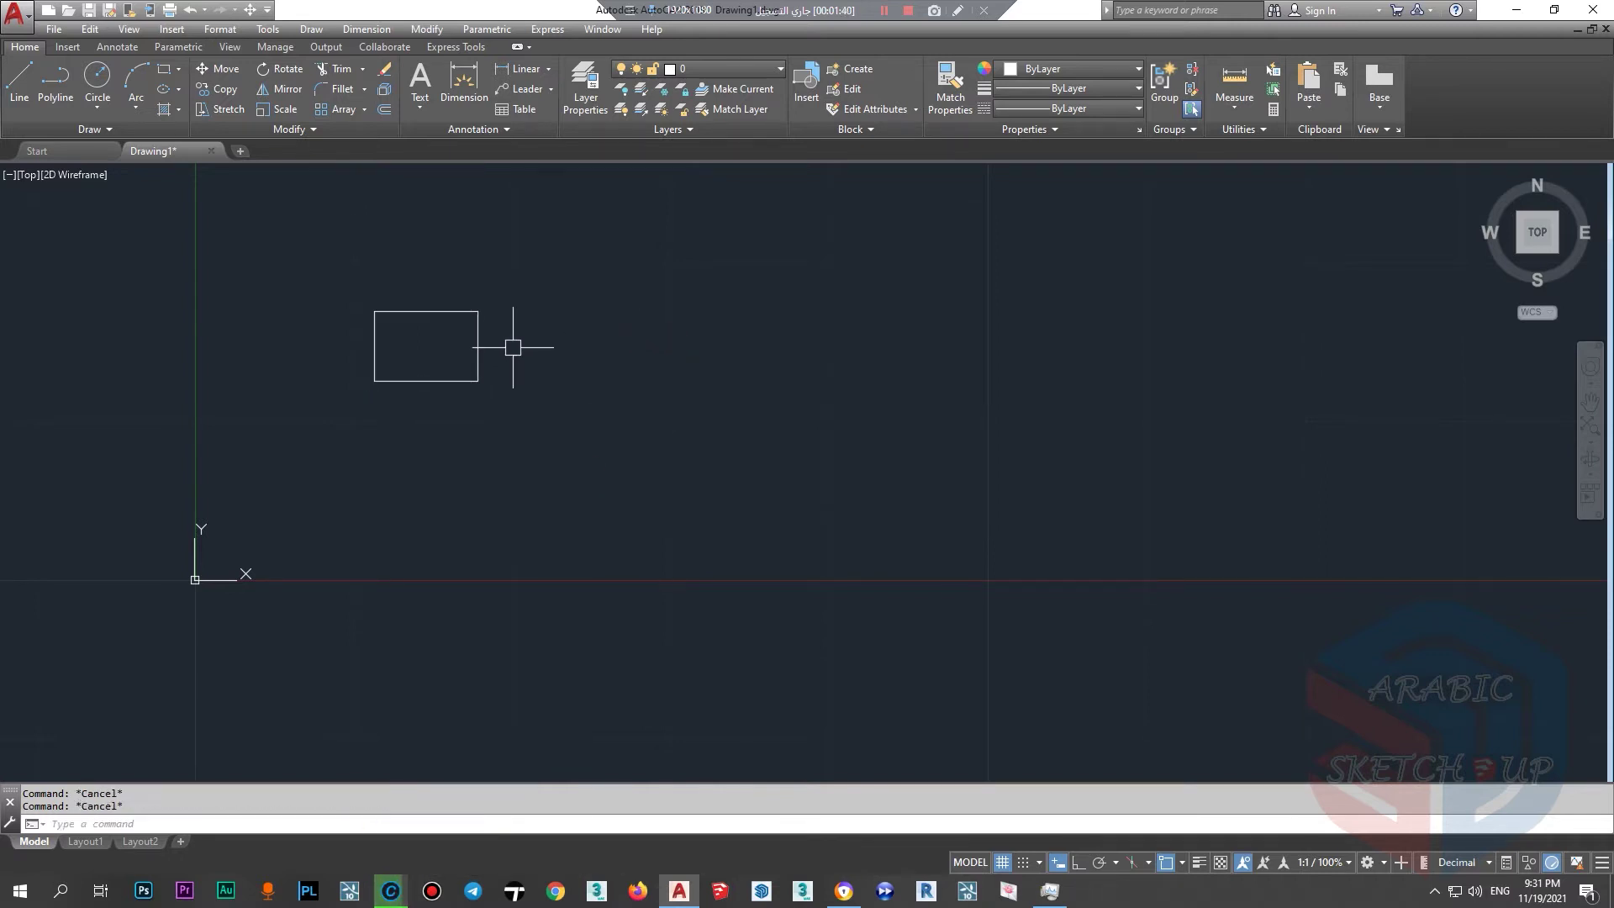
text(c)
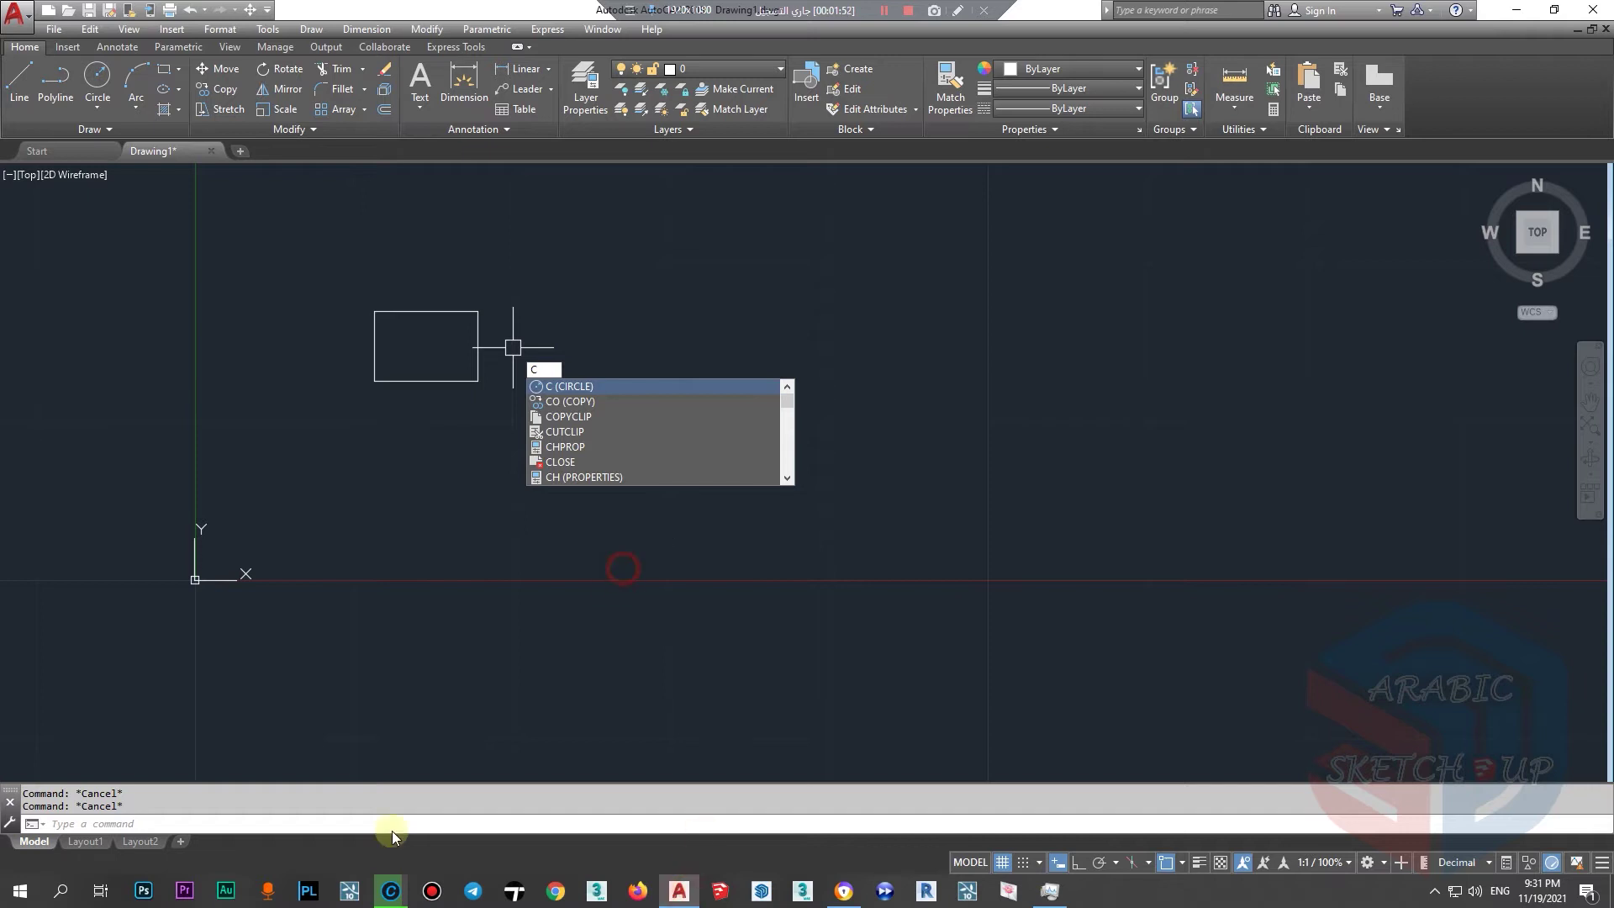
Switch to Advanced SystemCare, try to close it during its repair, and return to AutoCAD.
click(393, 887)
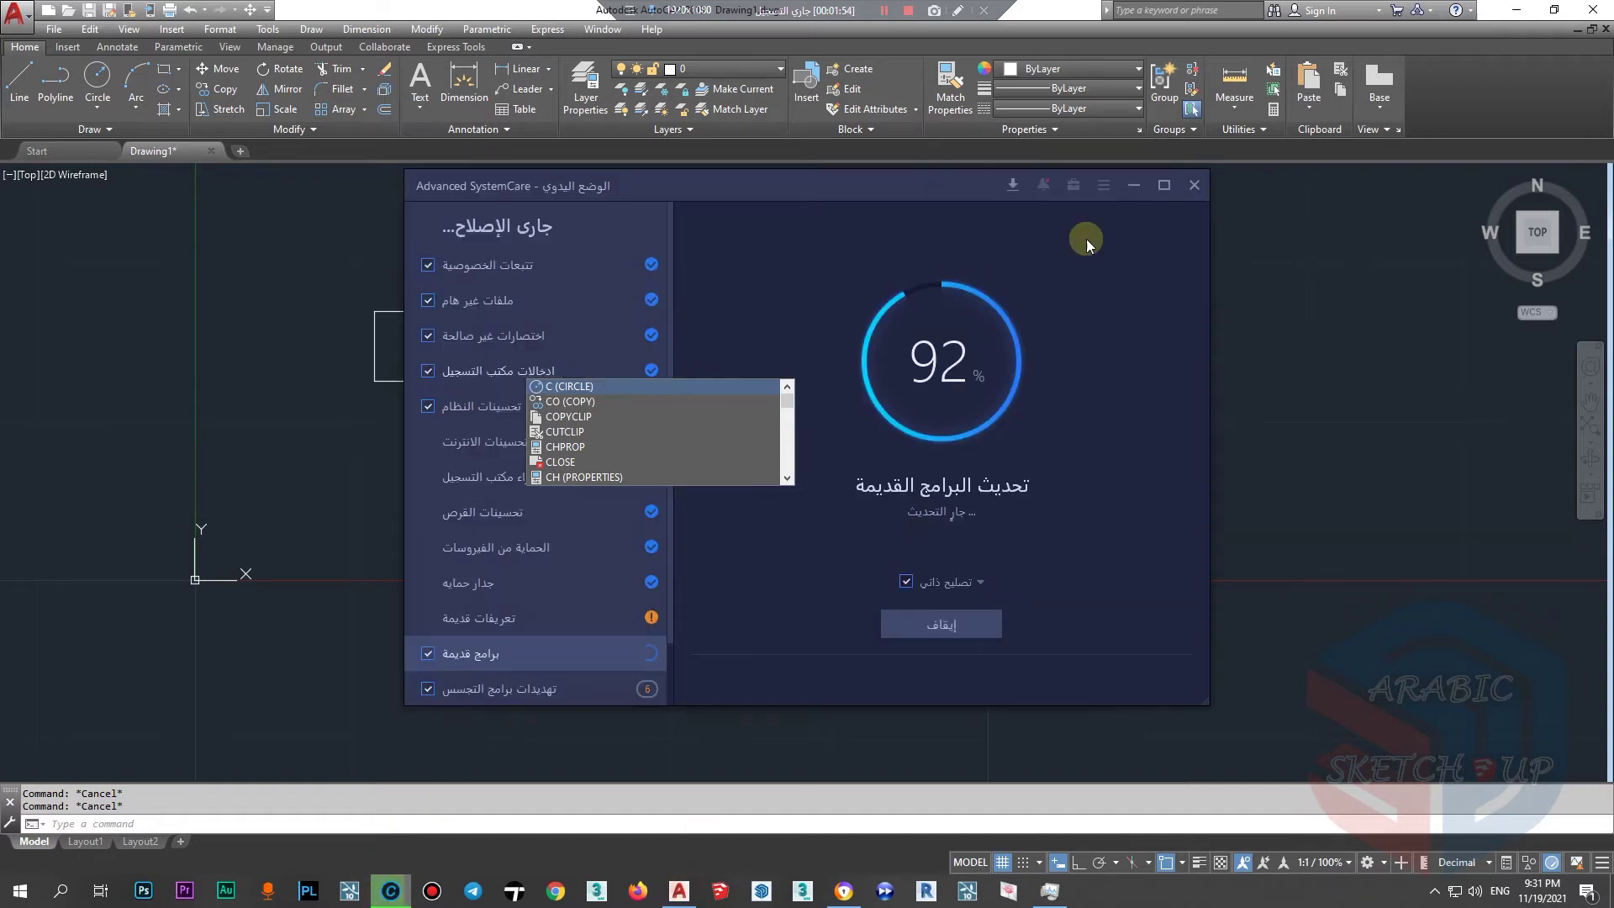
click(1192, 194)
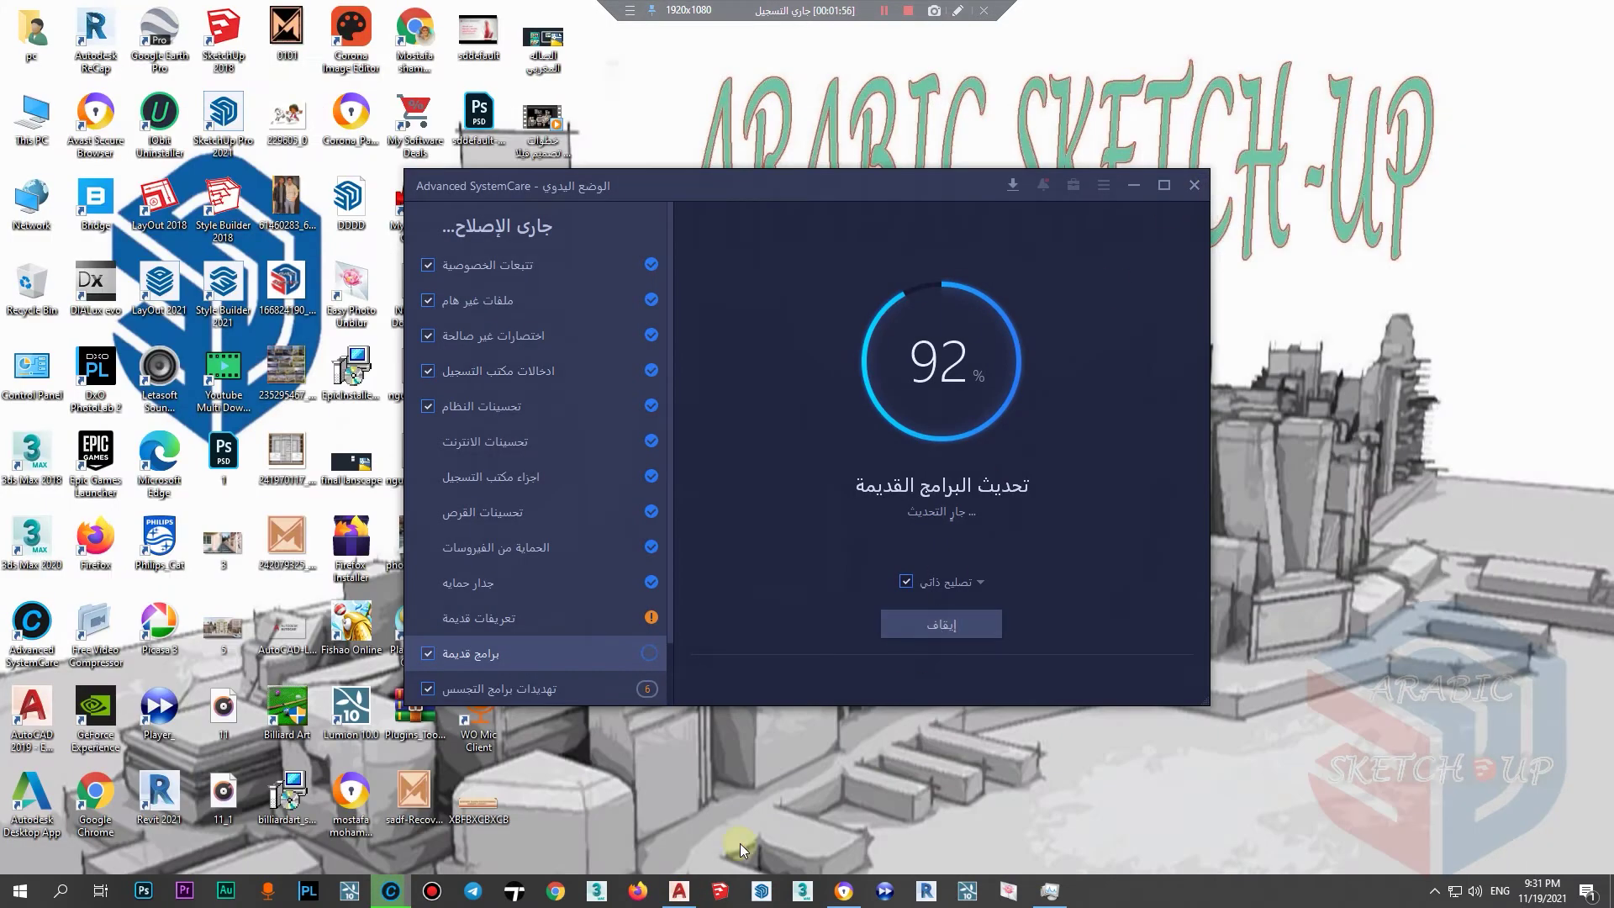
click(677, 892)
click(583, 345)
key(Escape)
scroll(488, 337, up, 4)
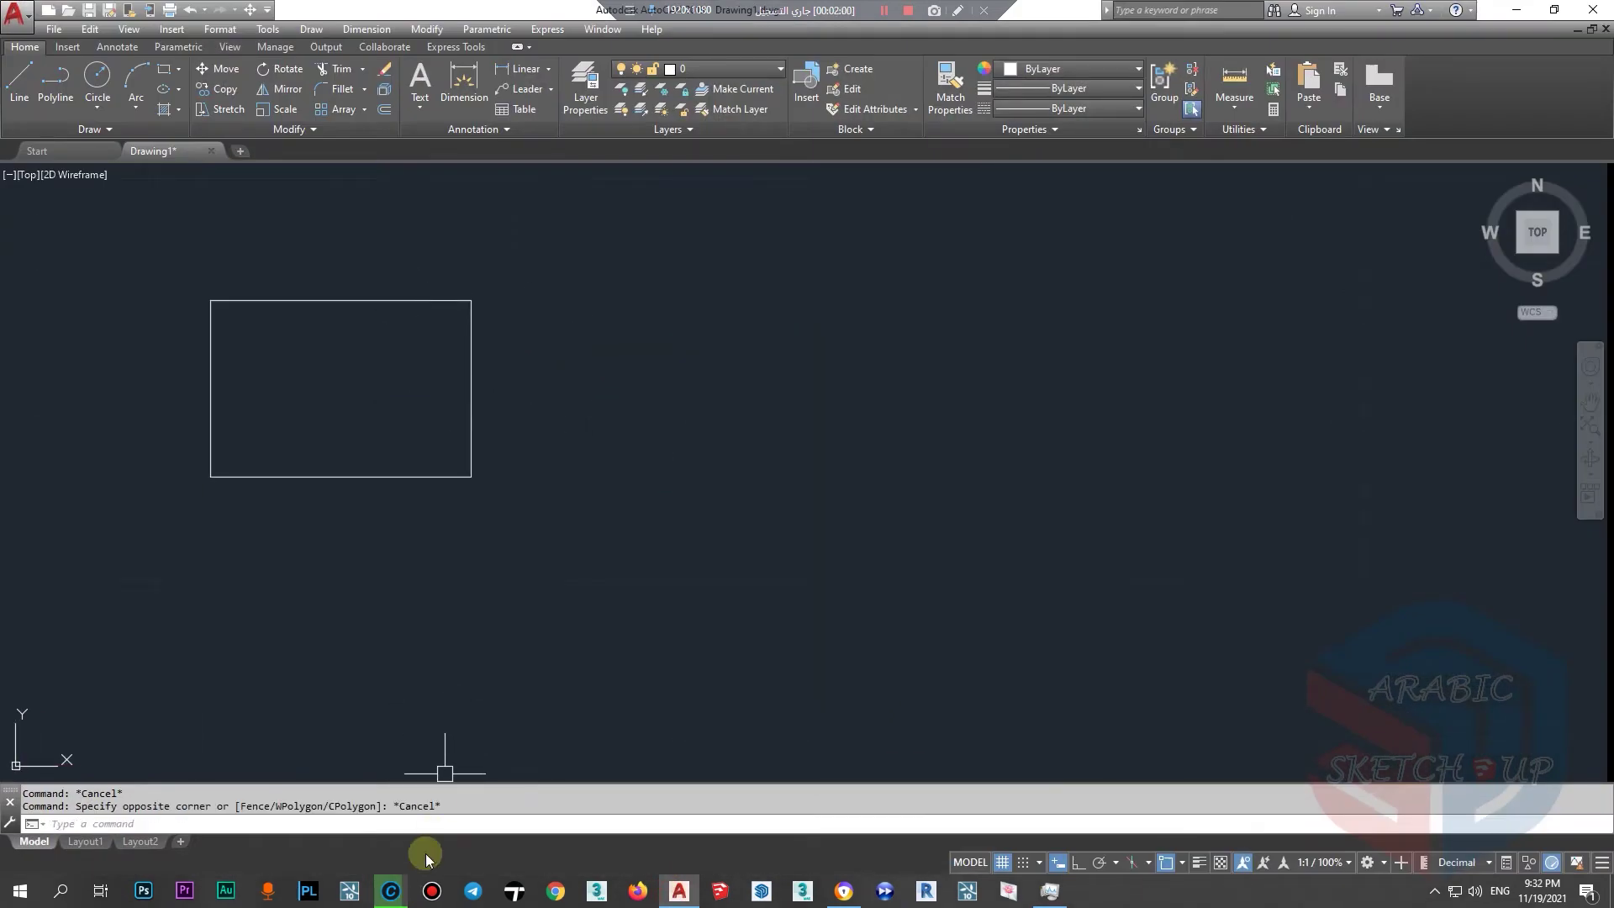
Switch to Advanced SystemCare, stop the running repair, and close the program to return to AutoCAD.
click(390, 891)
click(923, 622)
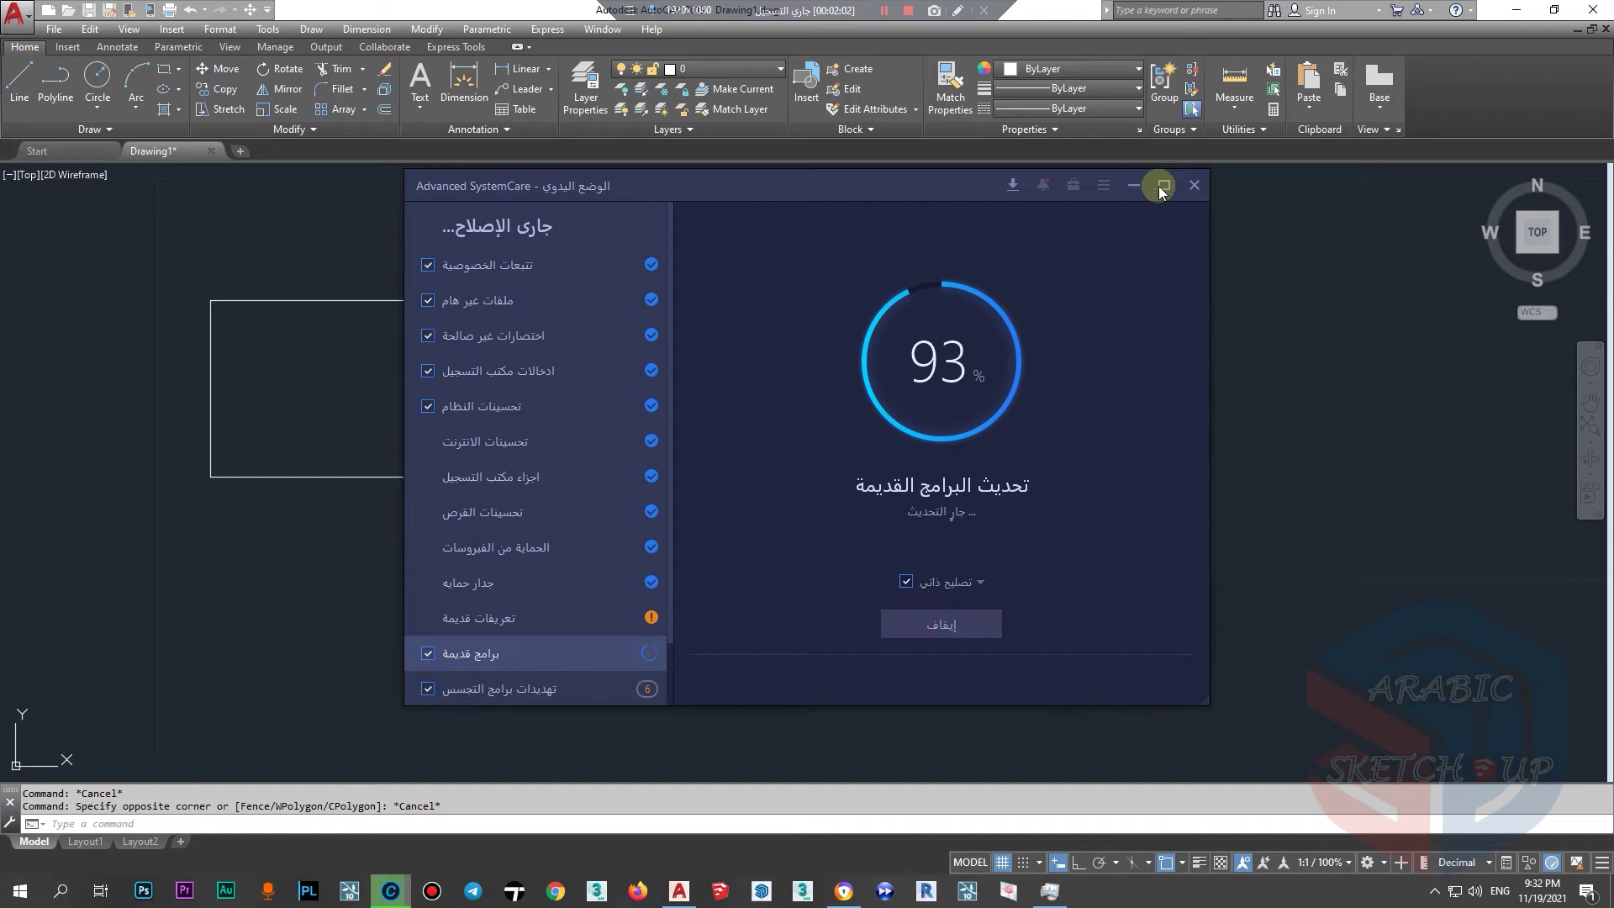
click(821, 497)
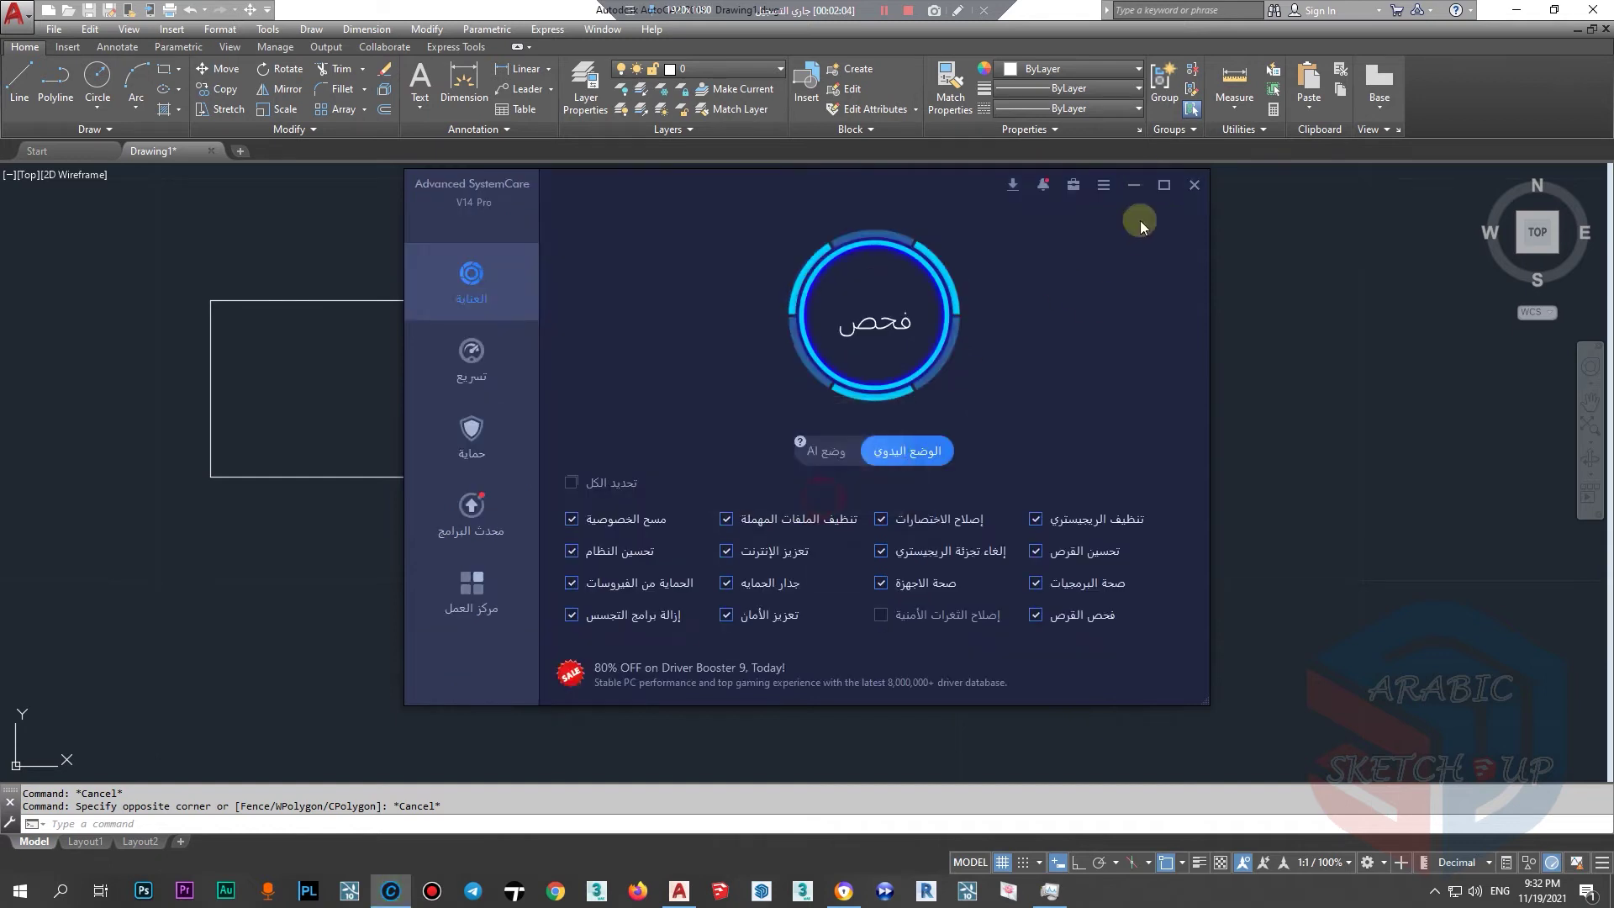
click(1193, 185)
scroll(415, 484, up, 2)
scroll(414, 485, down, 2)
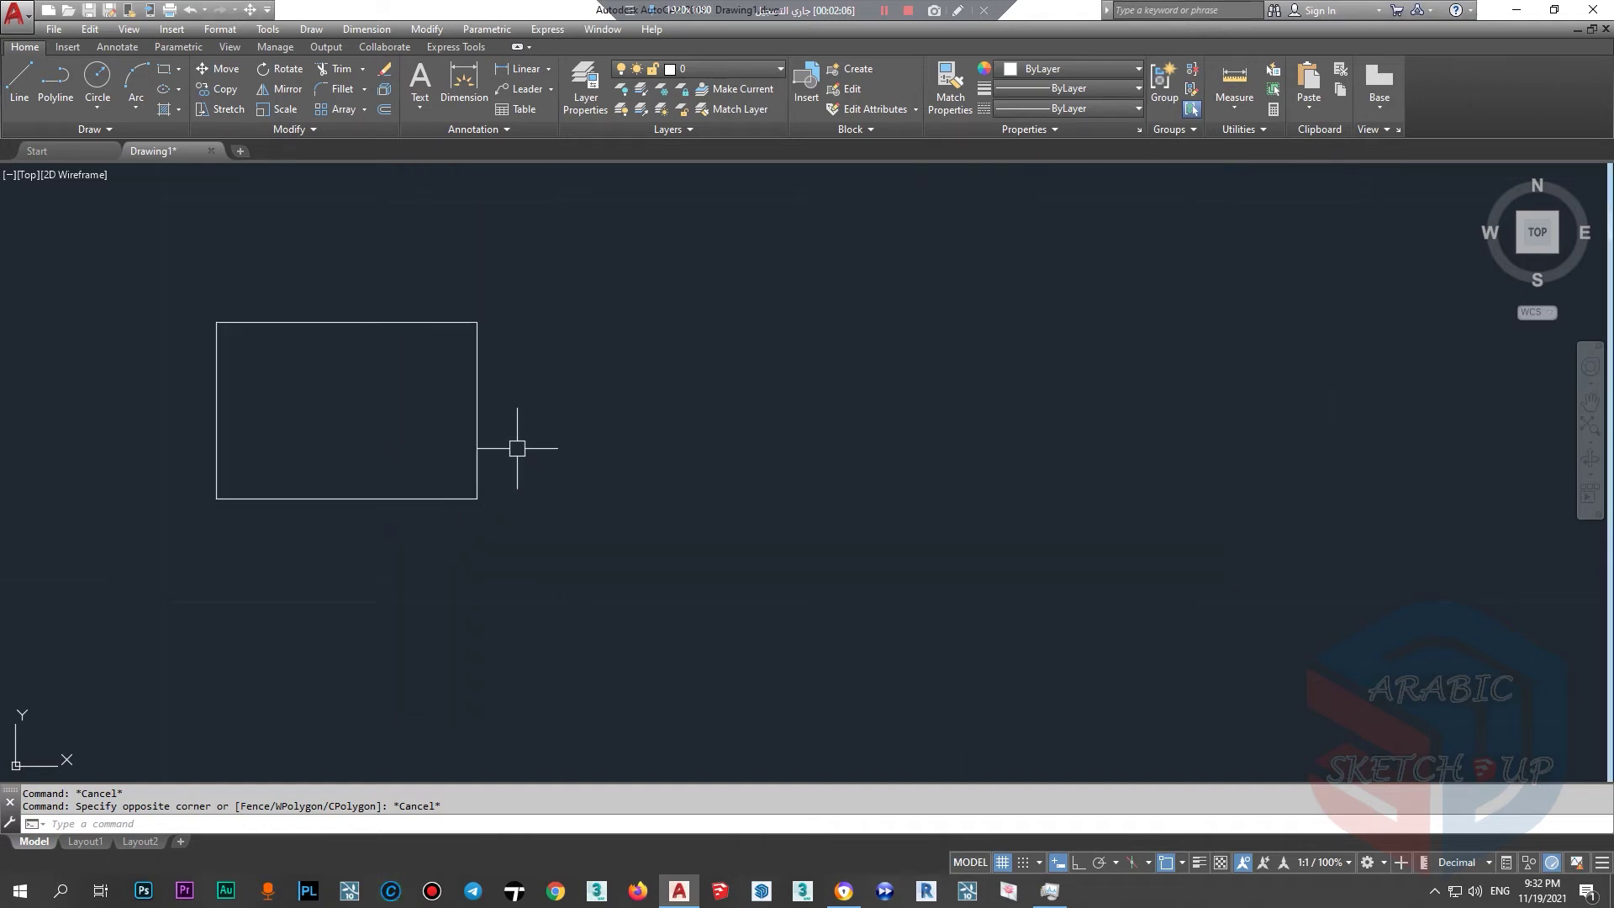
text(CO)
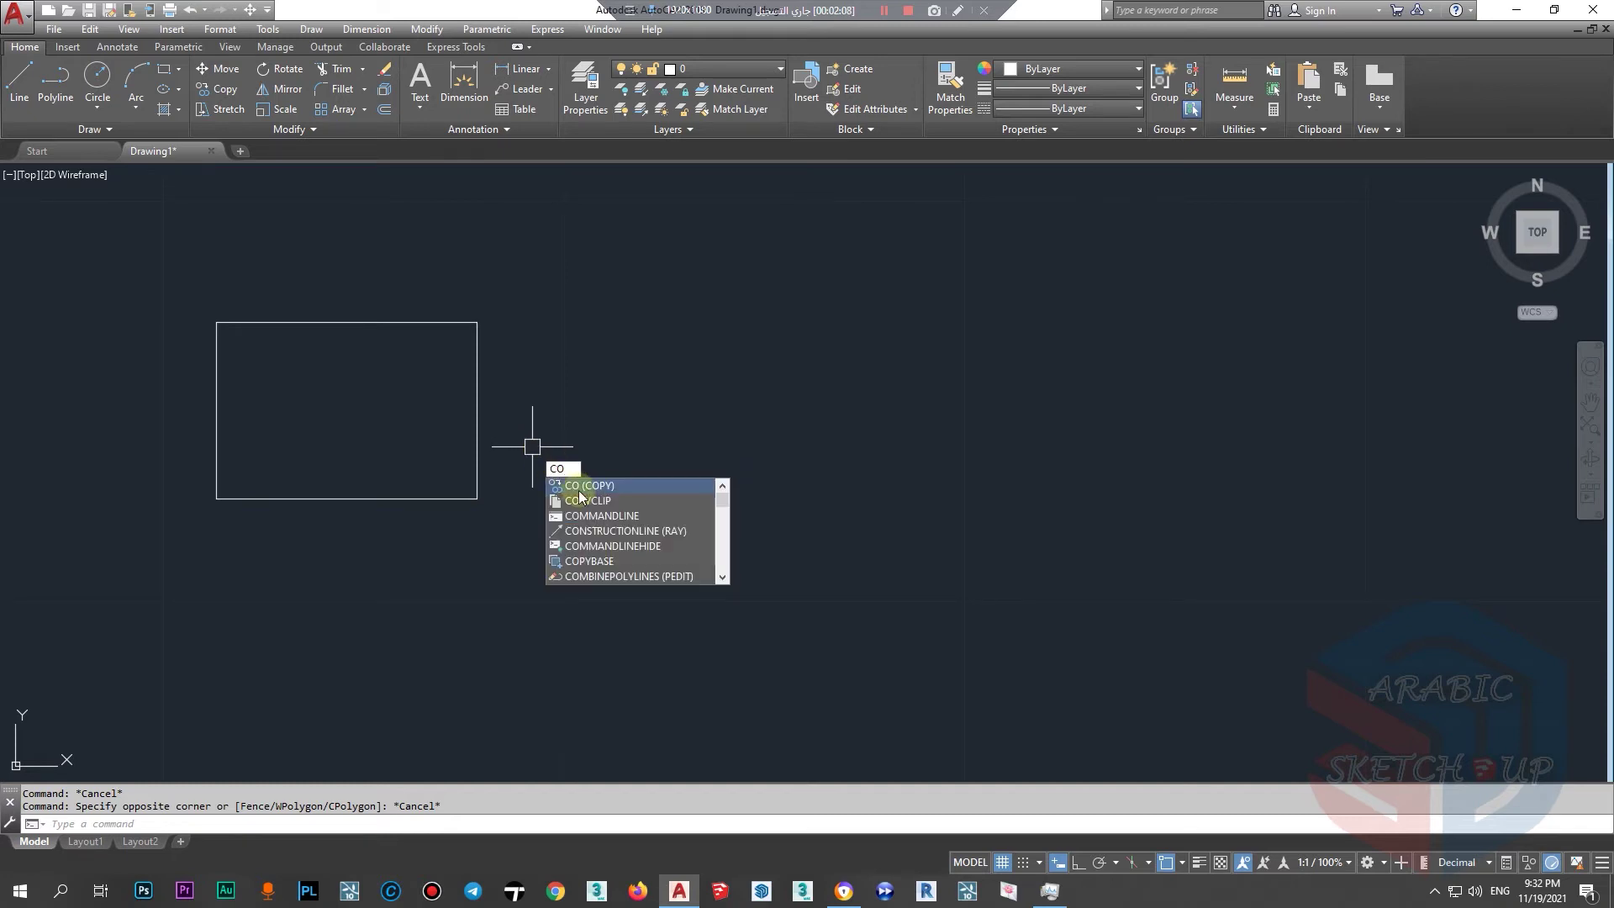
key(Escape)
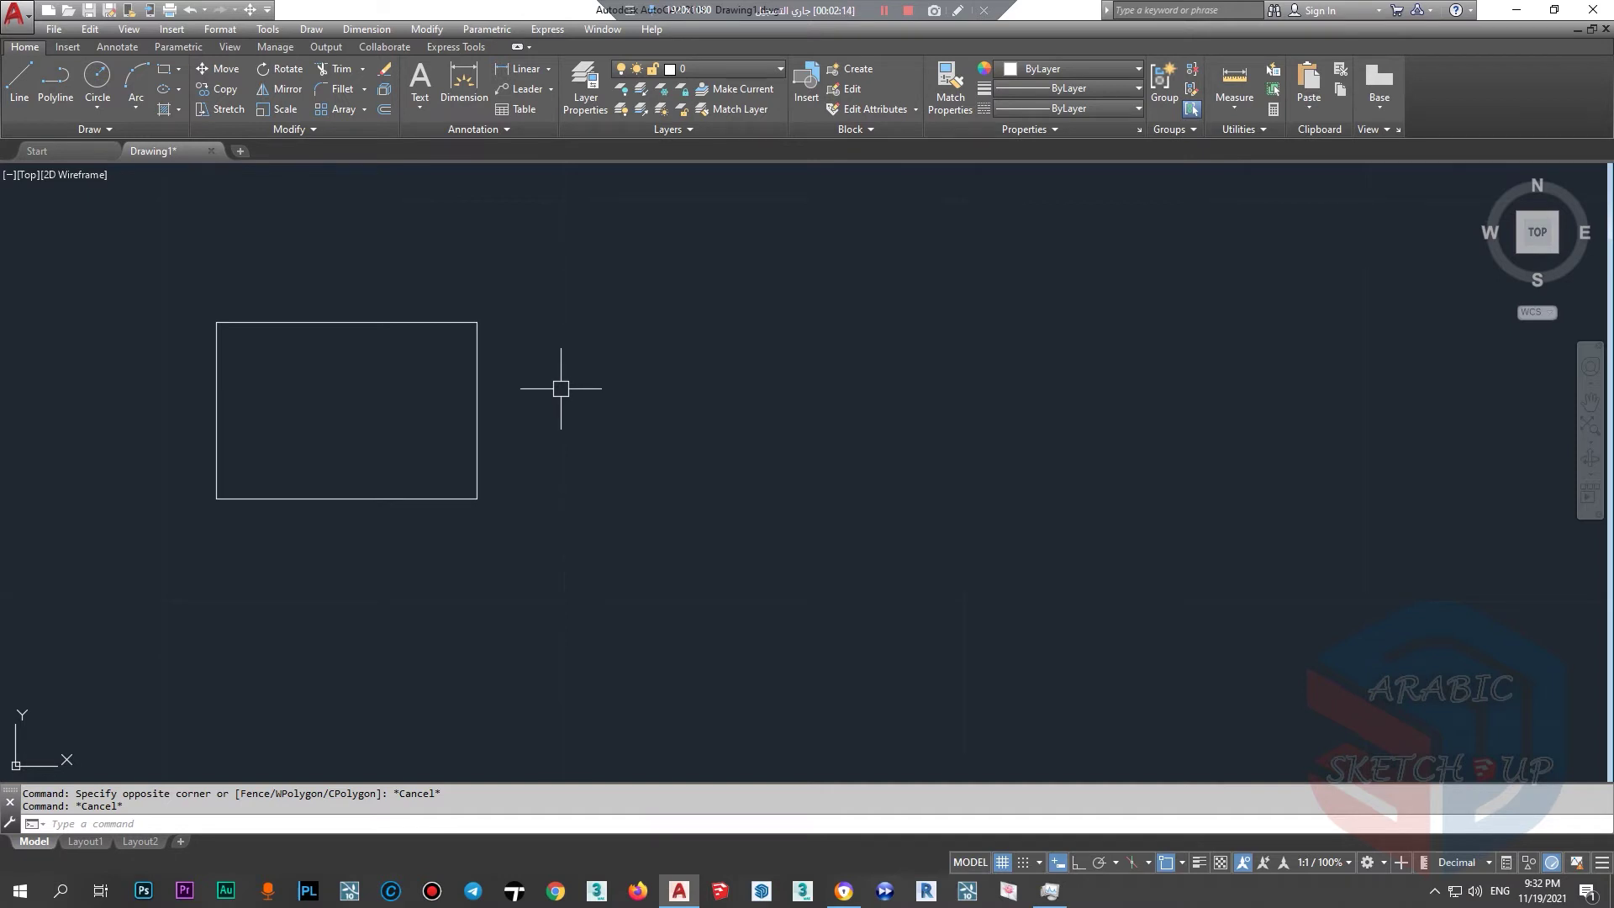
Copy the rectangle from its upper-right corner to three places in a row to its right.
key(ctrl+a)
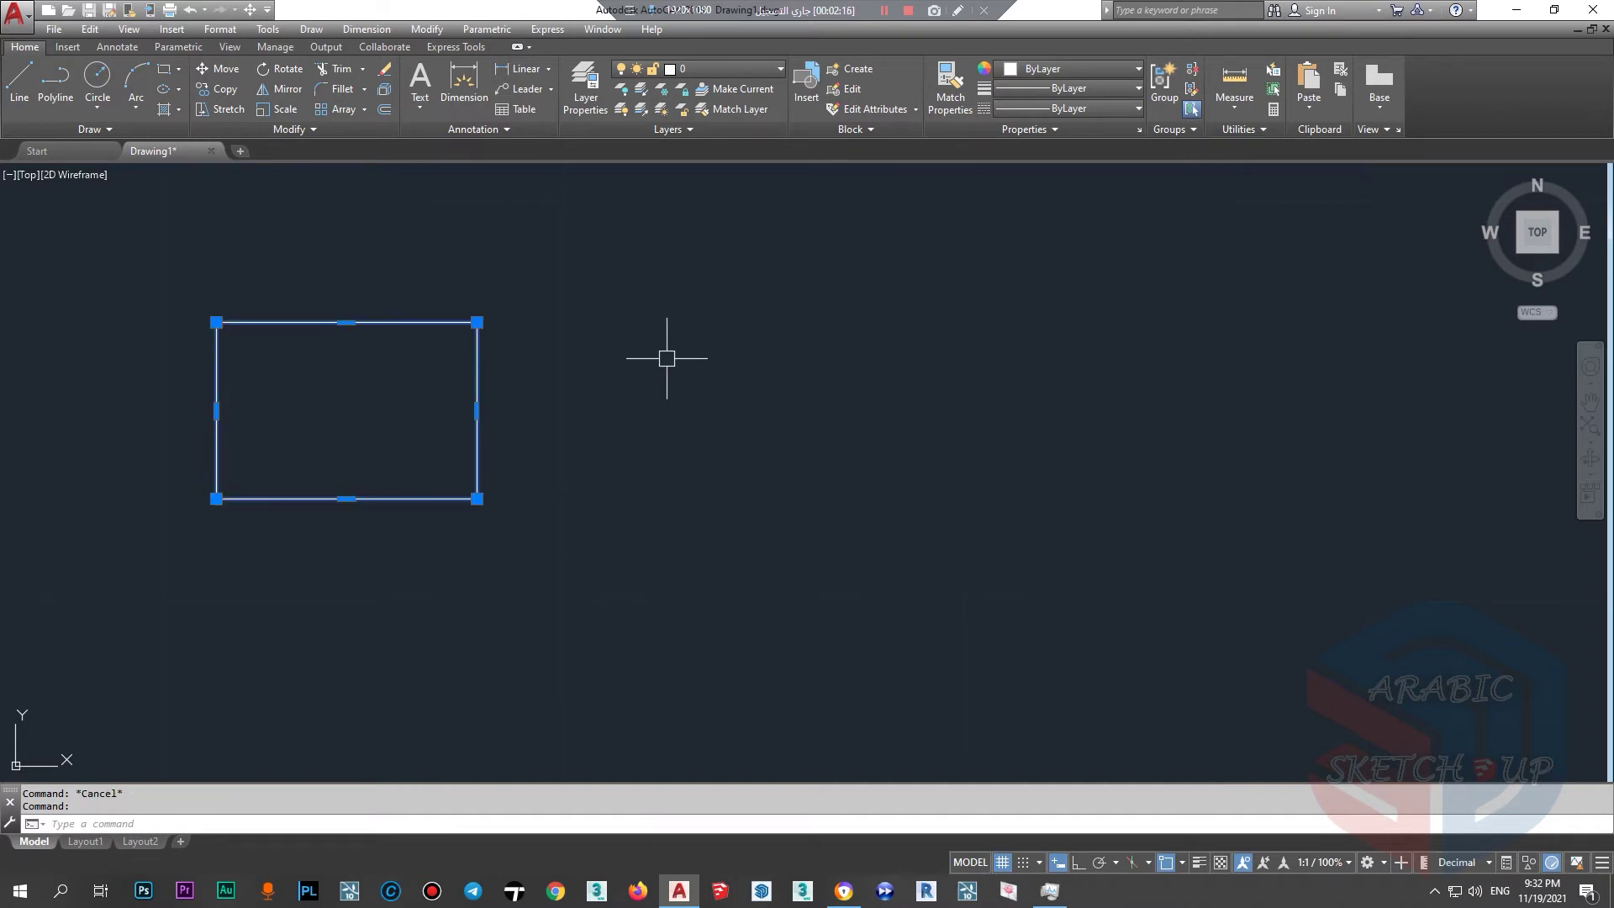
text(co)
key(Return)
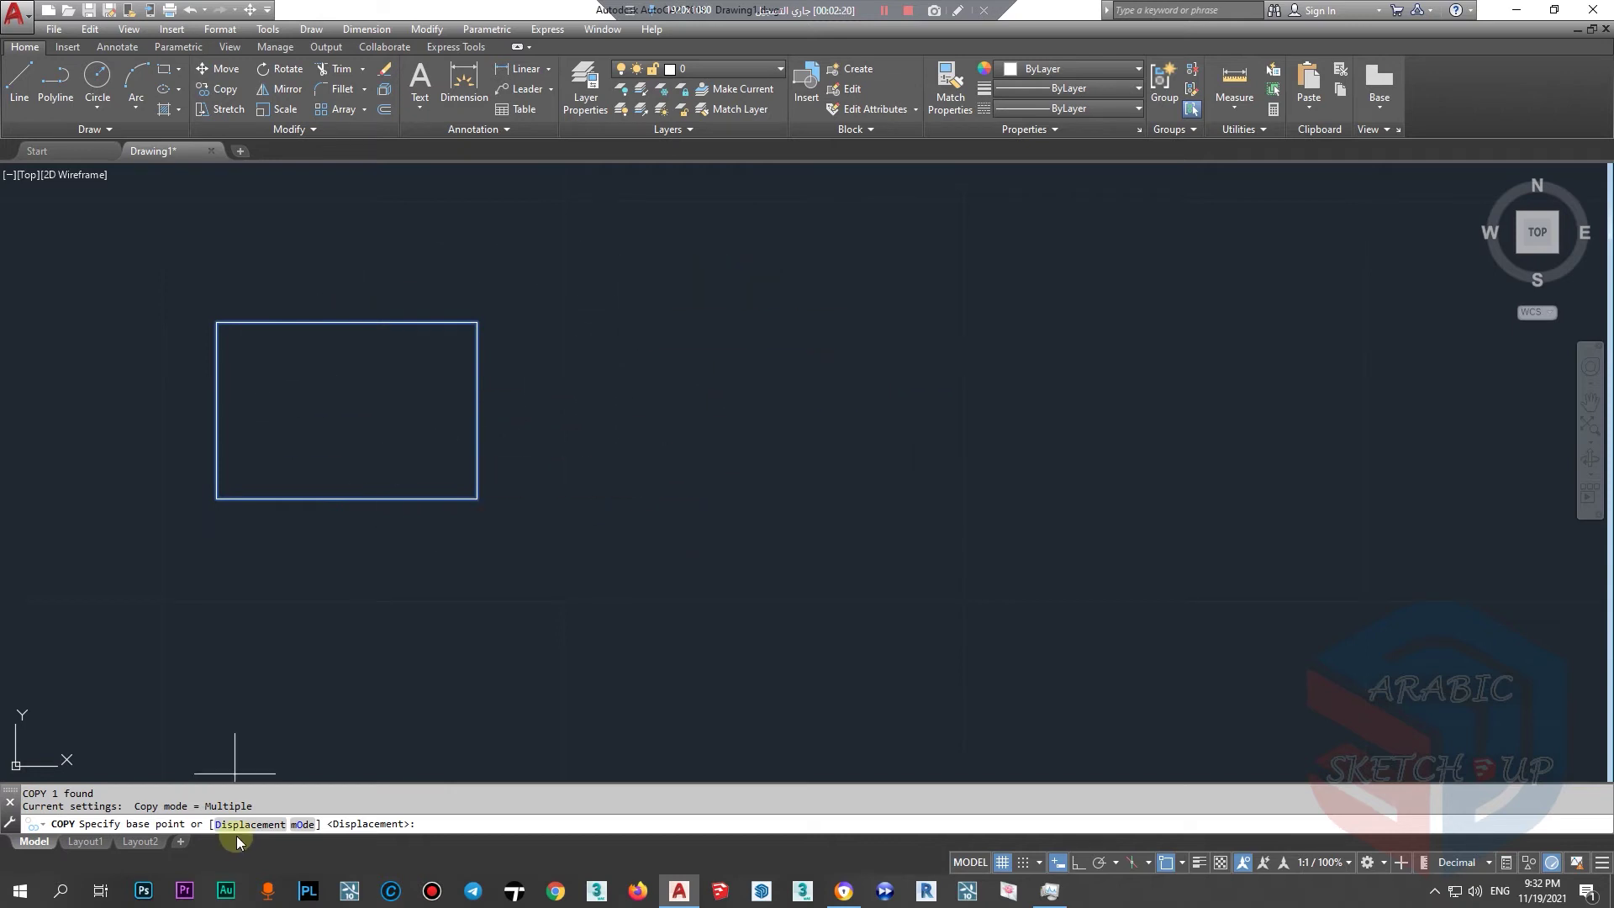
click(476, 322)
click(853, 311)
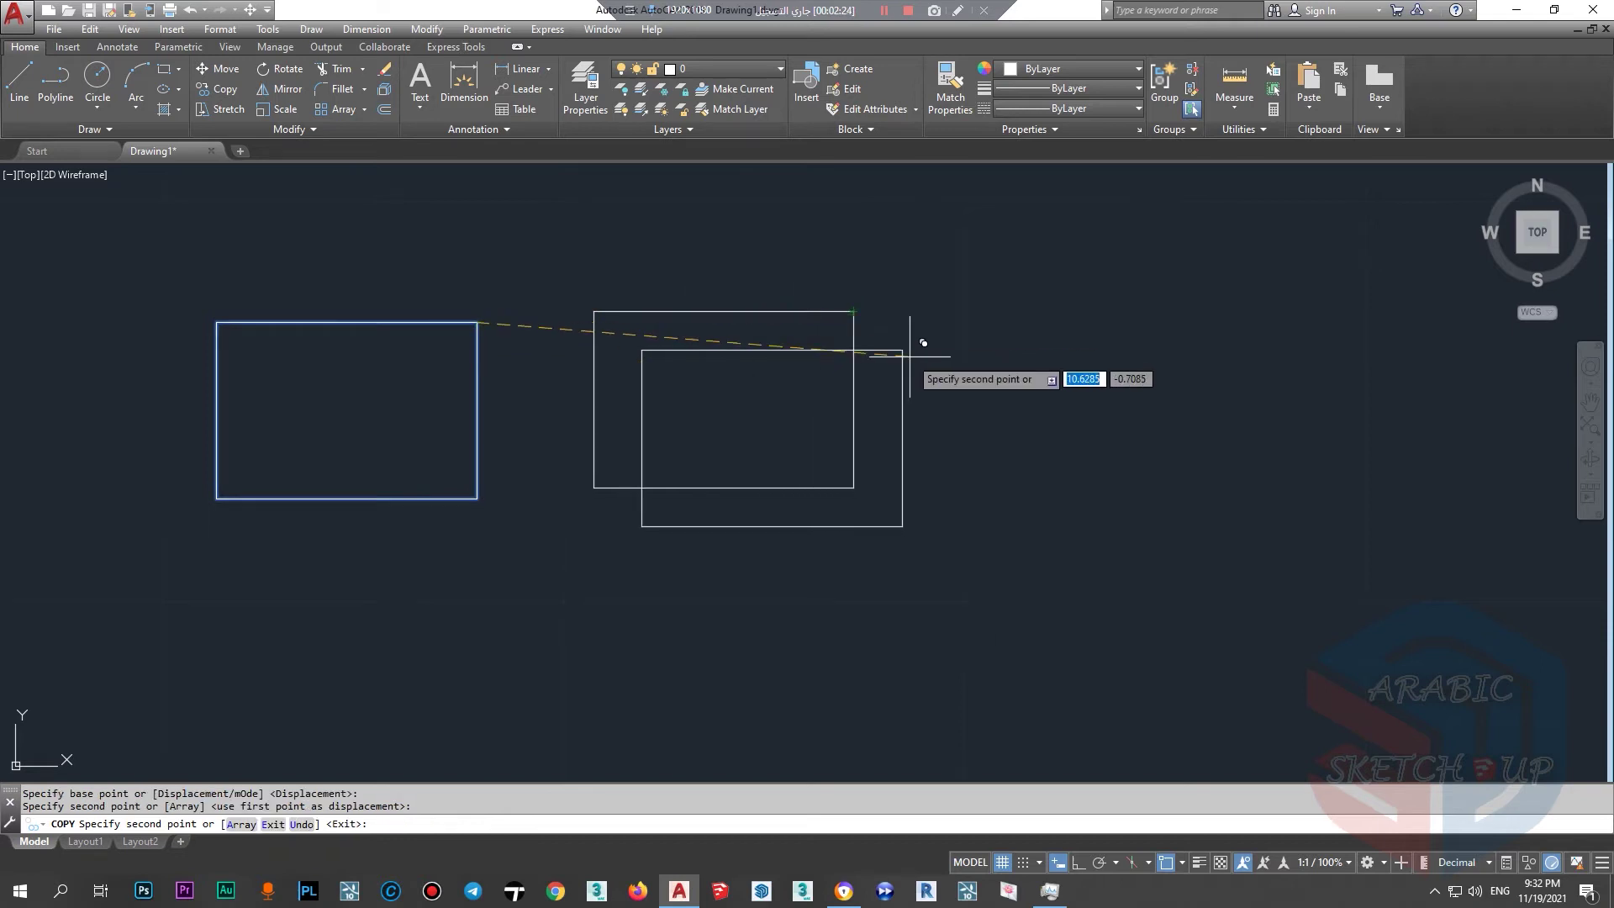
click(1267, 326)
scroll(743, 422, down, 4)
click(1109, 391)
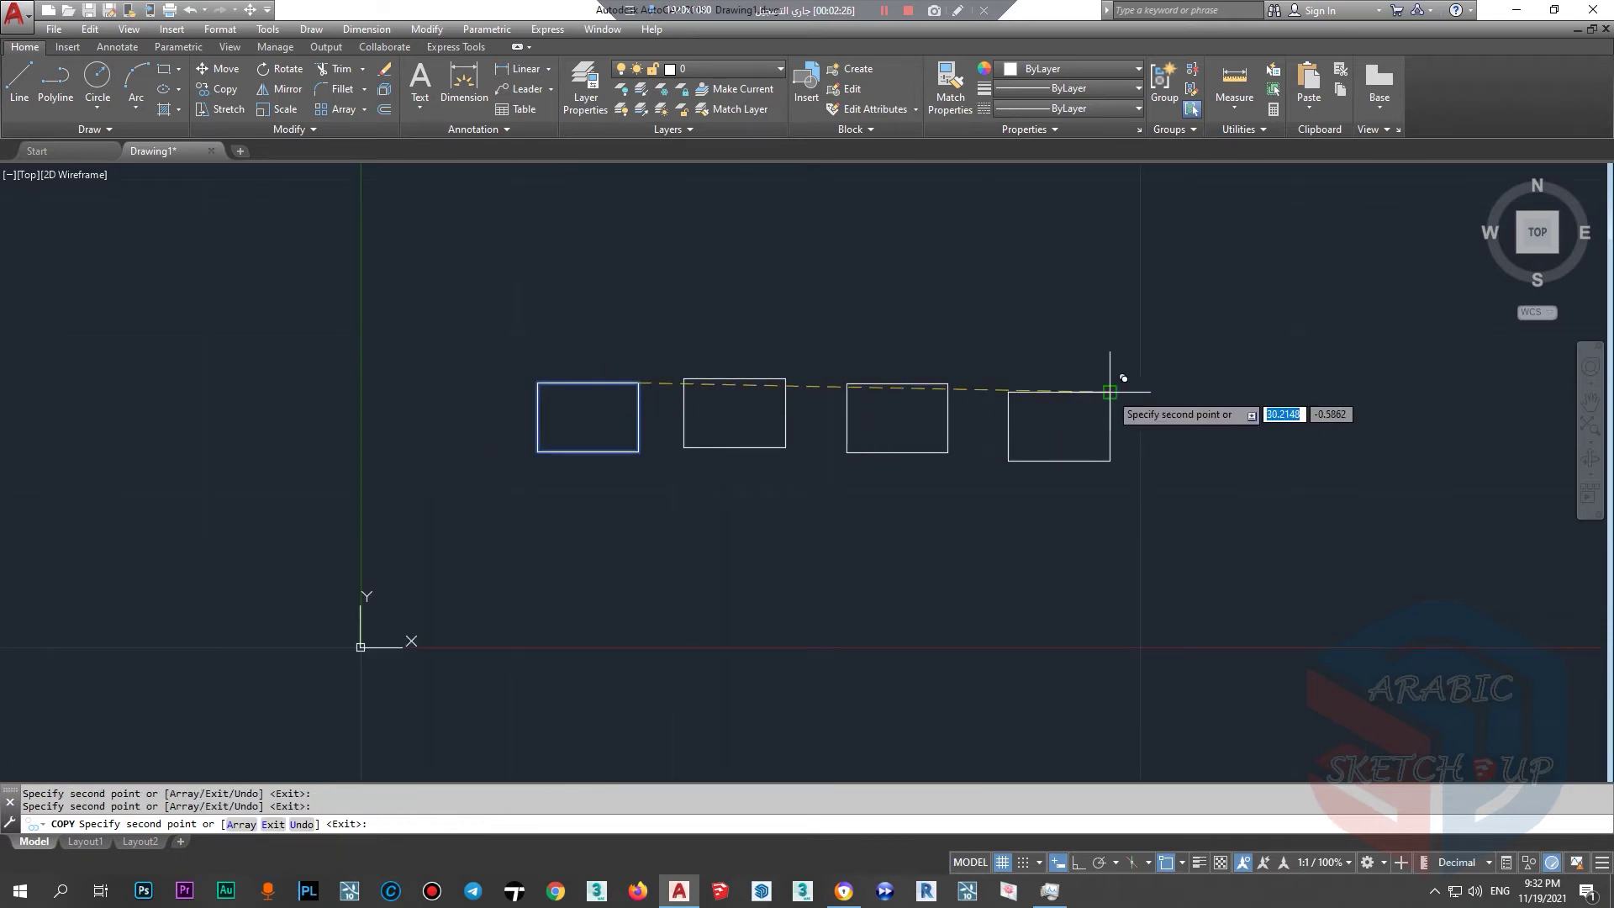
Place further copies of the rectangle below, beside and above the row, and end the Copy command.
click(1304, 391)
click(1127, 596)
click(697, 607)
click(487, 553)
click(284, 390)
click(339, 254)
click(532, 213)
click(797, 235)
click(905, 212)
click(1084, 300)
click(1106, 284)
scroll(776, 333, up, 4)
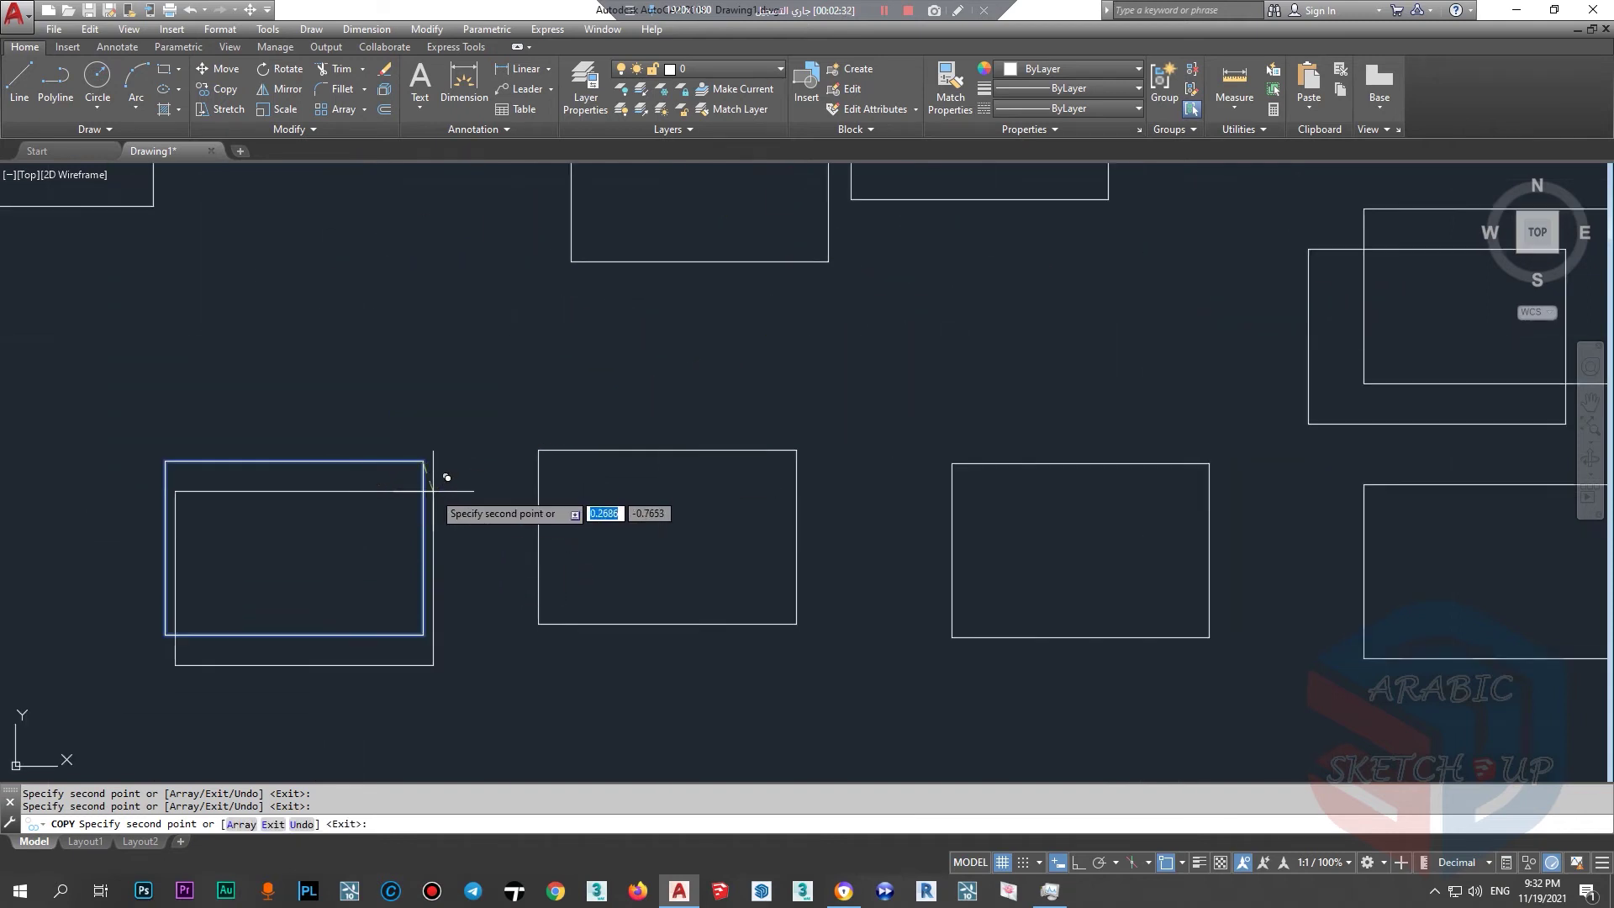
scroll(668, 395, down, 5)
key(Escape)
Undo the multiple copies of the rectangle.
click(1034, 305)
click(1052, 301)
key(ctrl+z)
Draw a freehand circle to the right of the rectangle, larger than the rectangle's height.
scroll(538, 420, down, 3)
scroll(496, 451, up, 2)
scroll(399, 439, down, 2)
click(98, 76)
click(895, 370)
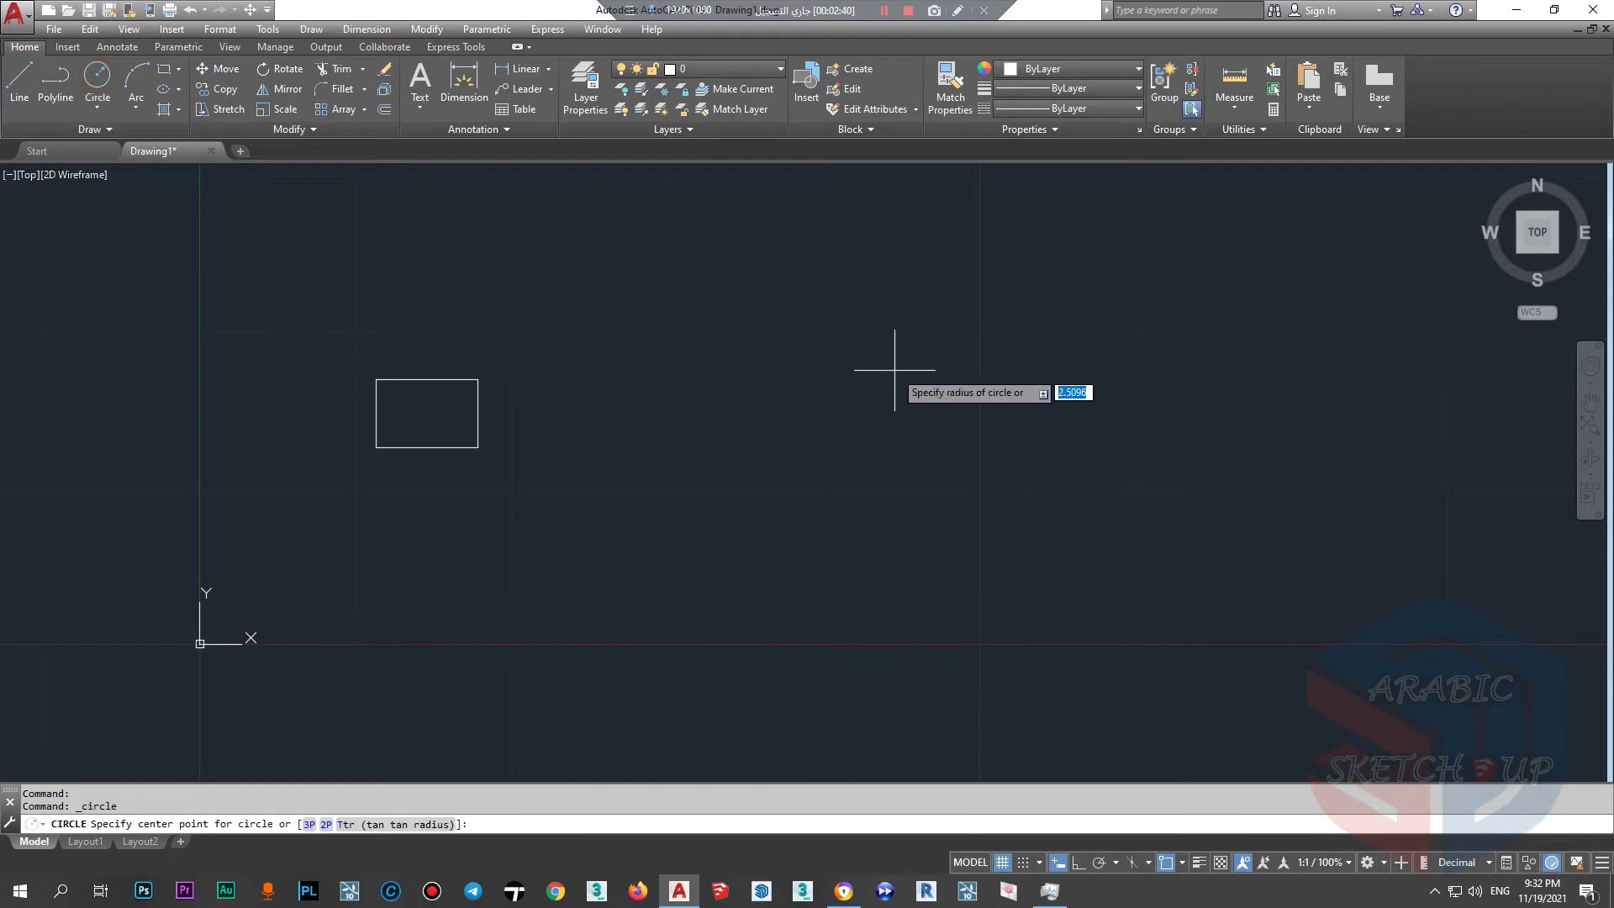
click(938, 418)
click(932, 422)
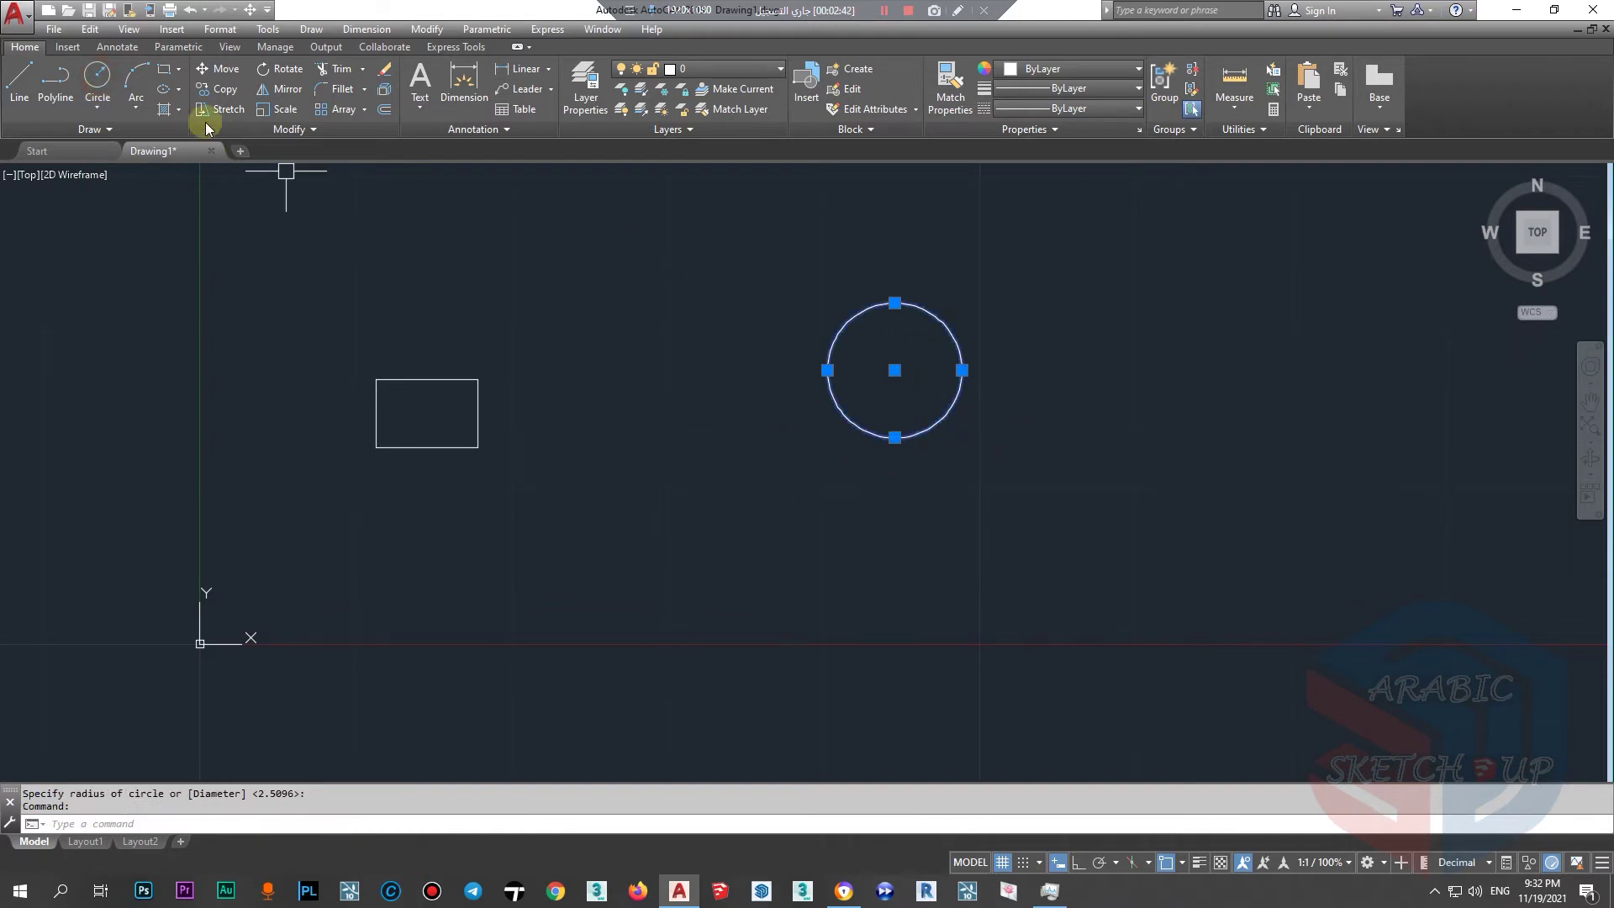
With Ortho on, draw a horizontal line below the rectangle and a connected vertical line down from its right end.
click(18, 78)
click(577, 561)
click(1078, 862)
click(350, 560)
click(577, 560)
click(576, 675)
key(Escape)
Copy the circle from its center to the corner and both free ends of the connected lines, with Ortho off.
click(868, 437)
text(copy)
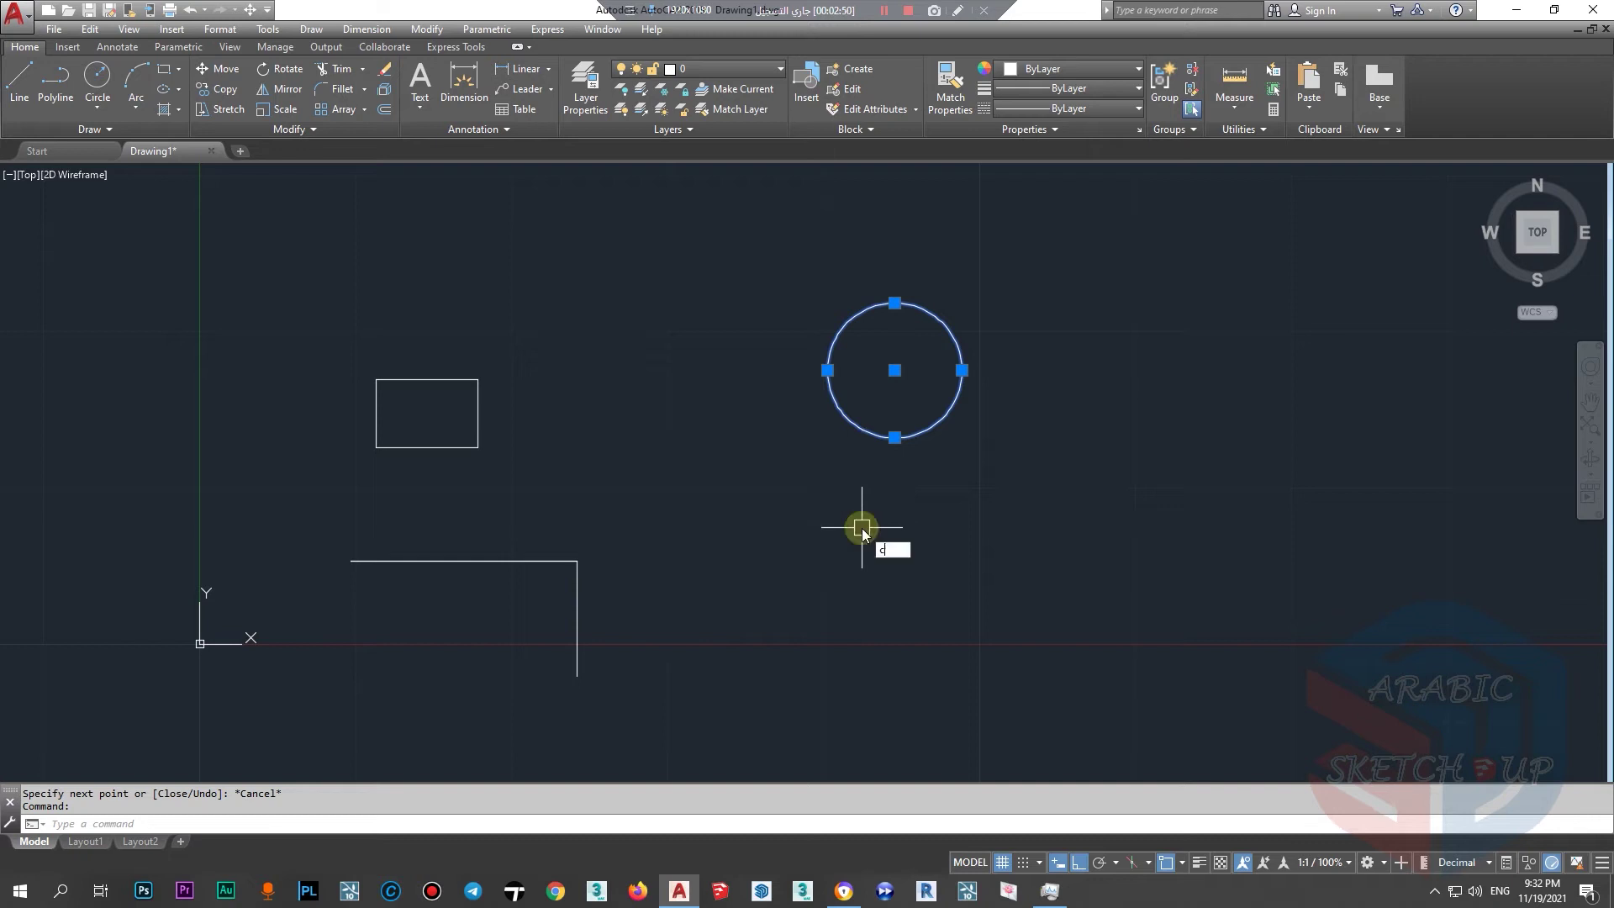
key(Return)
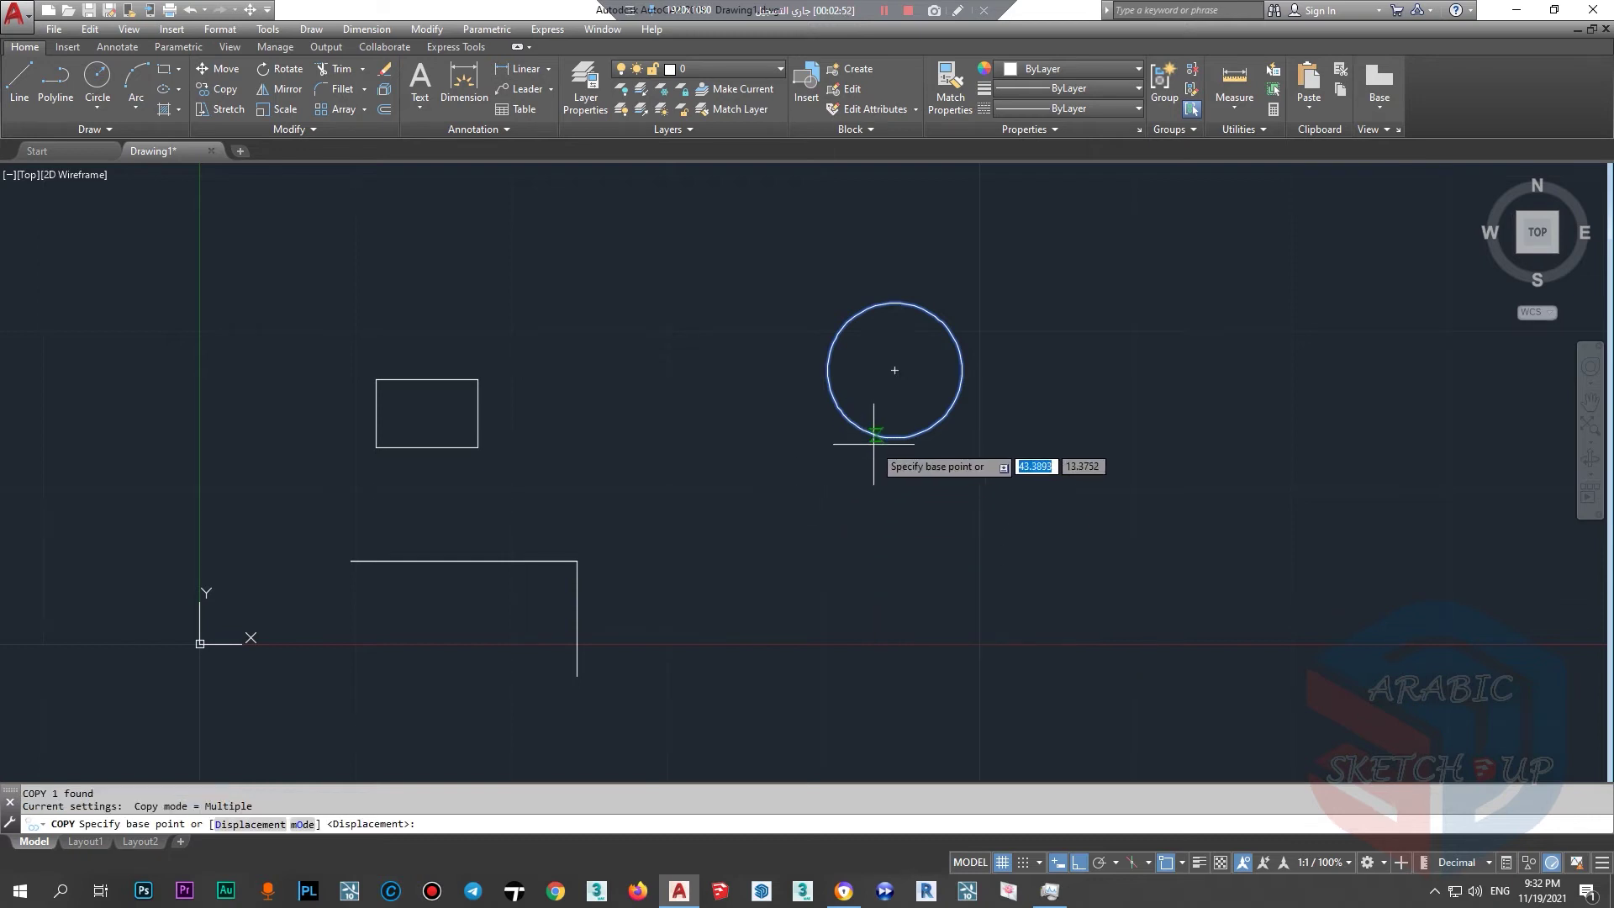
click(895, 371)
scroll(578, 559, up, 4)
click(1080, 863)
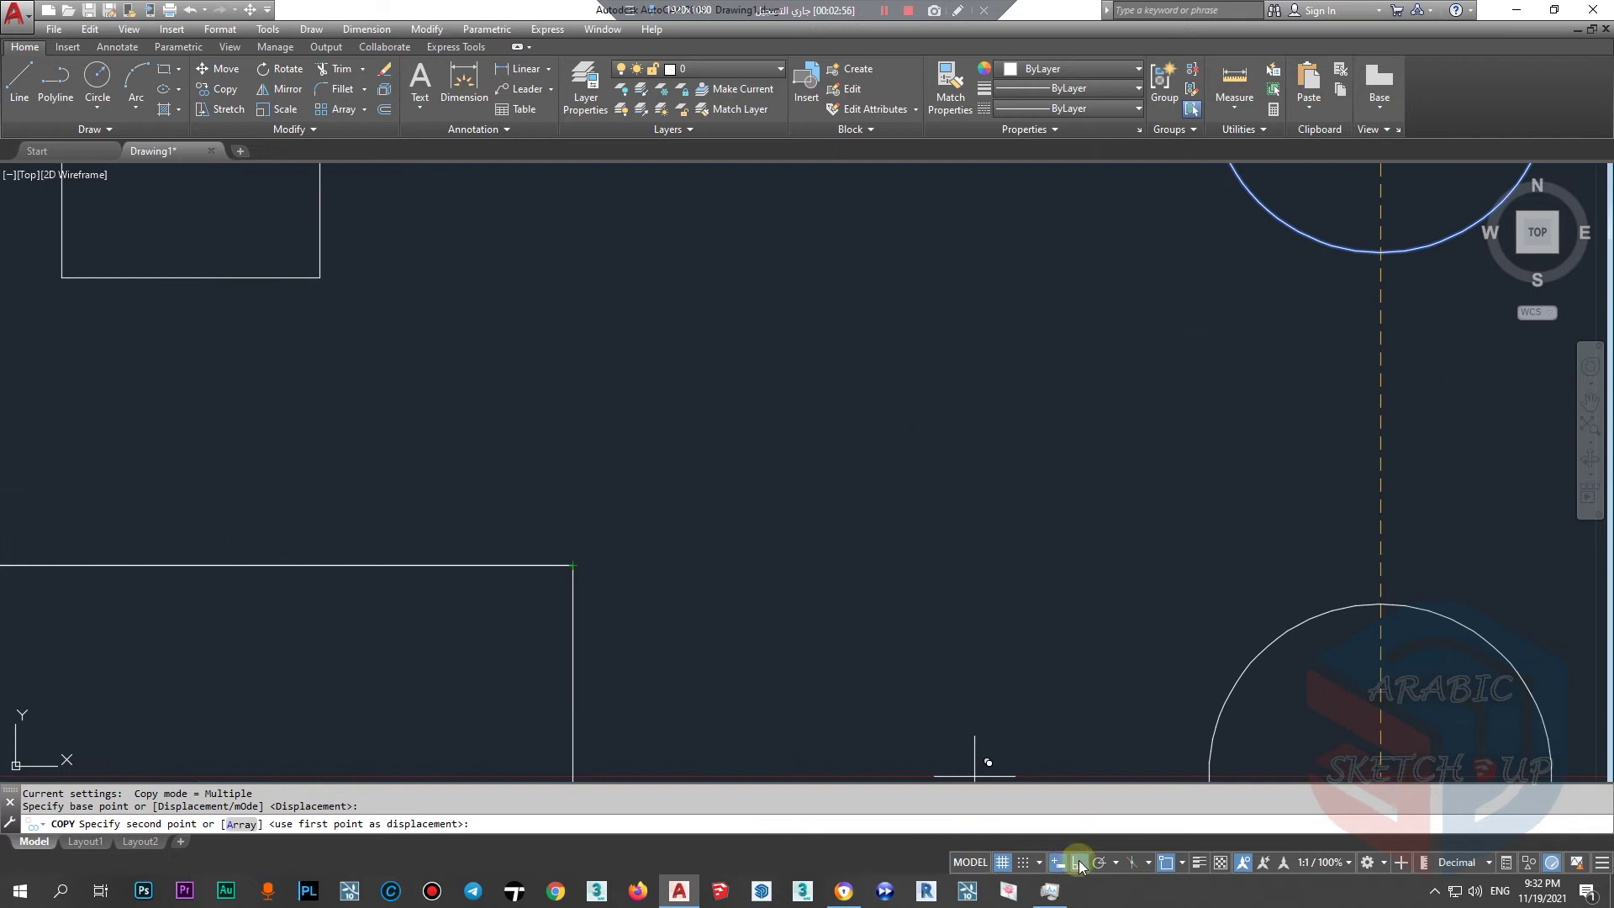
click(572, 565)
scroll(704, 404, down, 4)
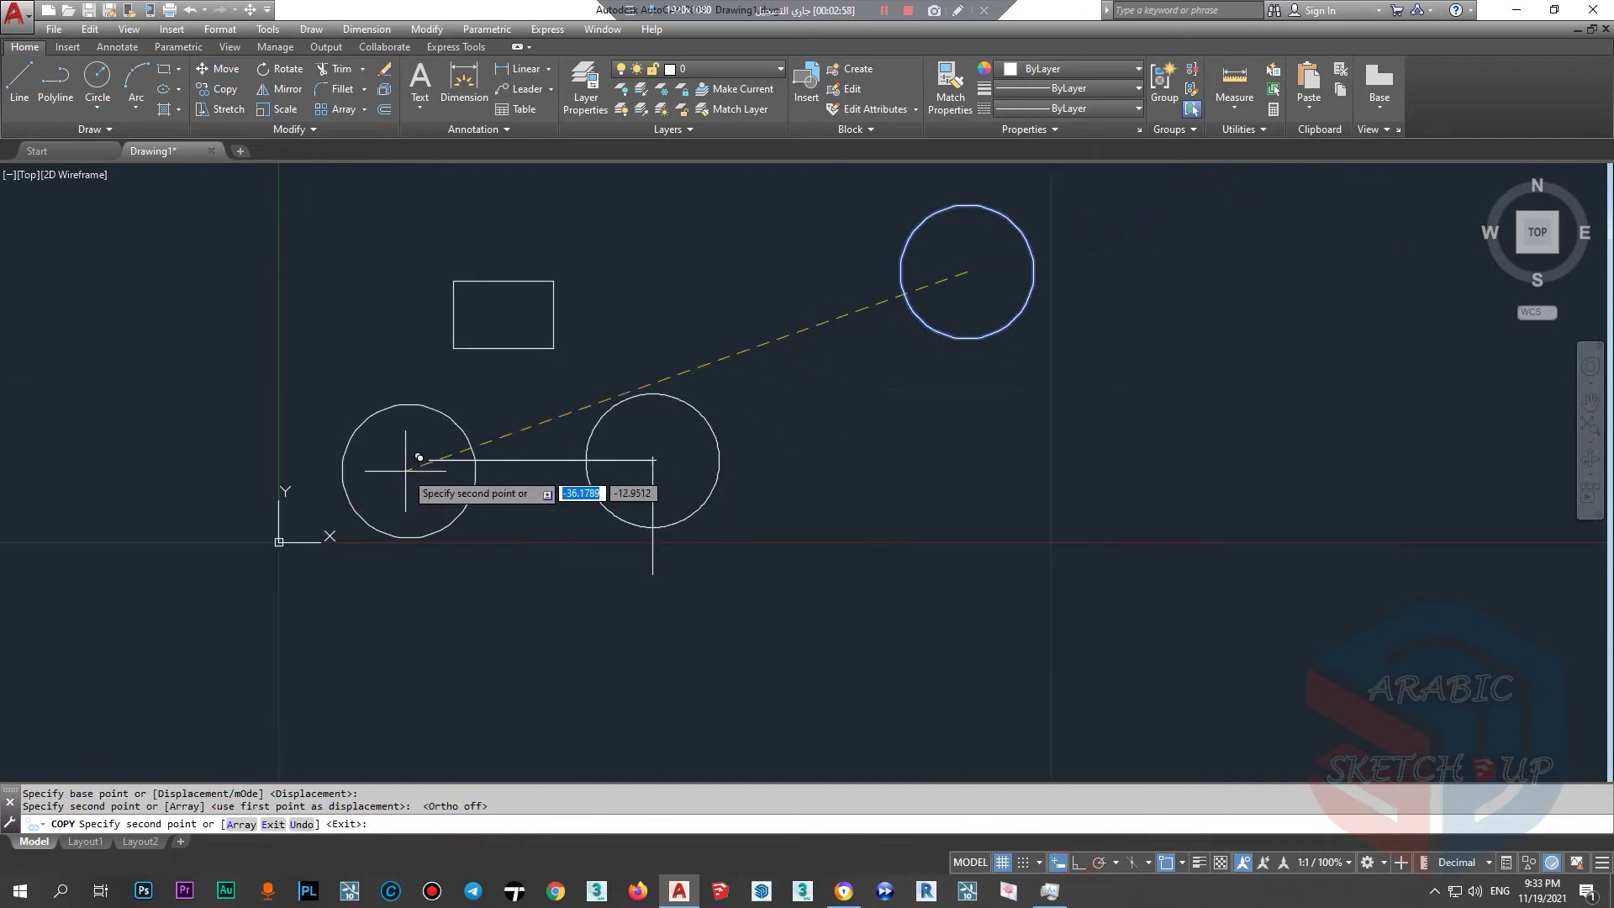
click(667, 561)
key(Escape)
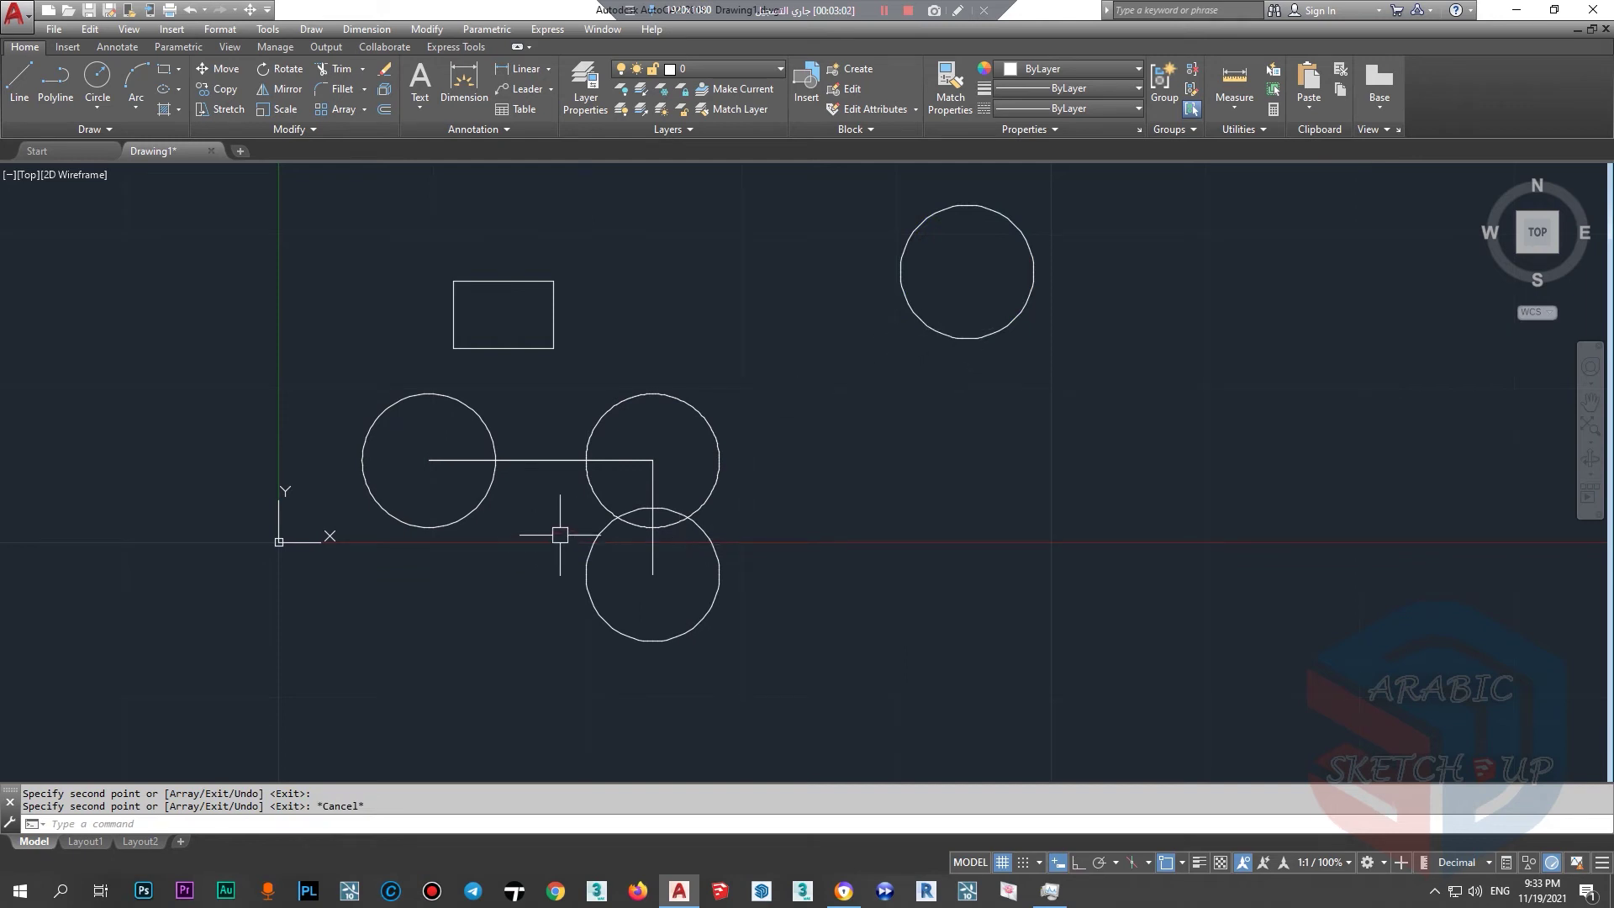
scroll(406, 539, down, 2)
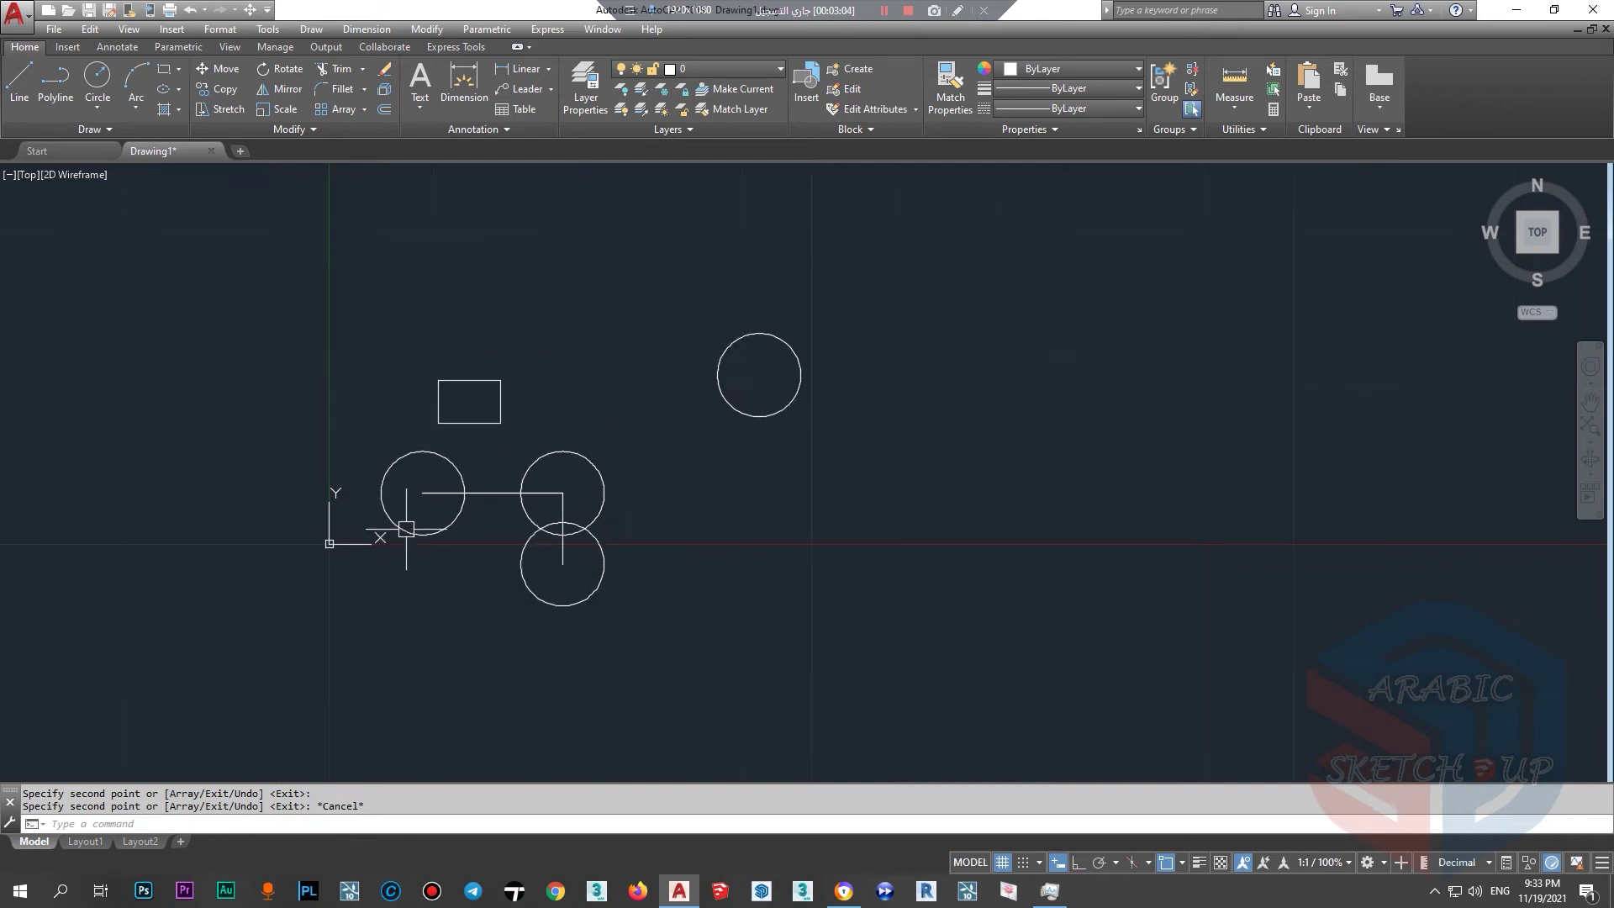
Draw a large freehand rectangle to the right of the existing shapes.
click(164, 69)
scroll(205, 459, down, 2)
click(593, 514)
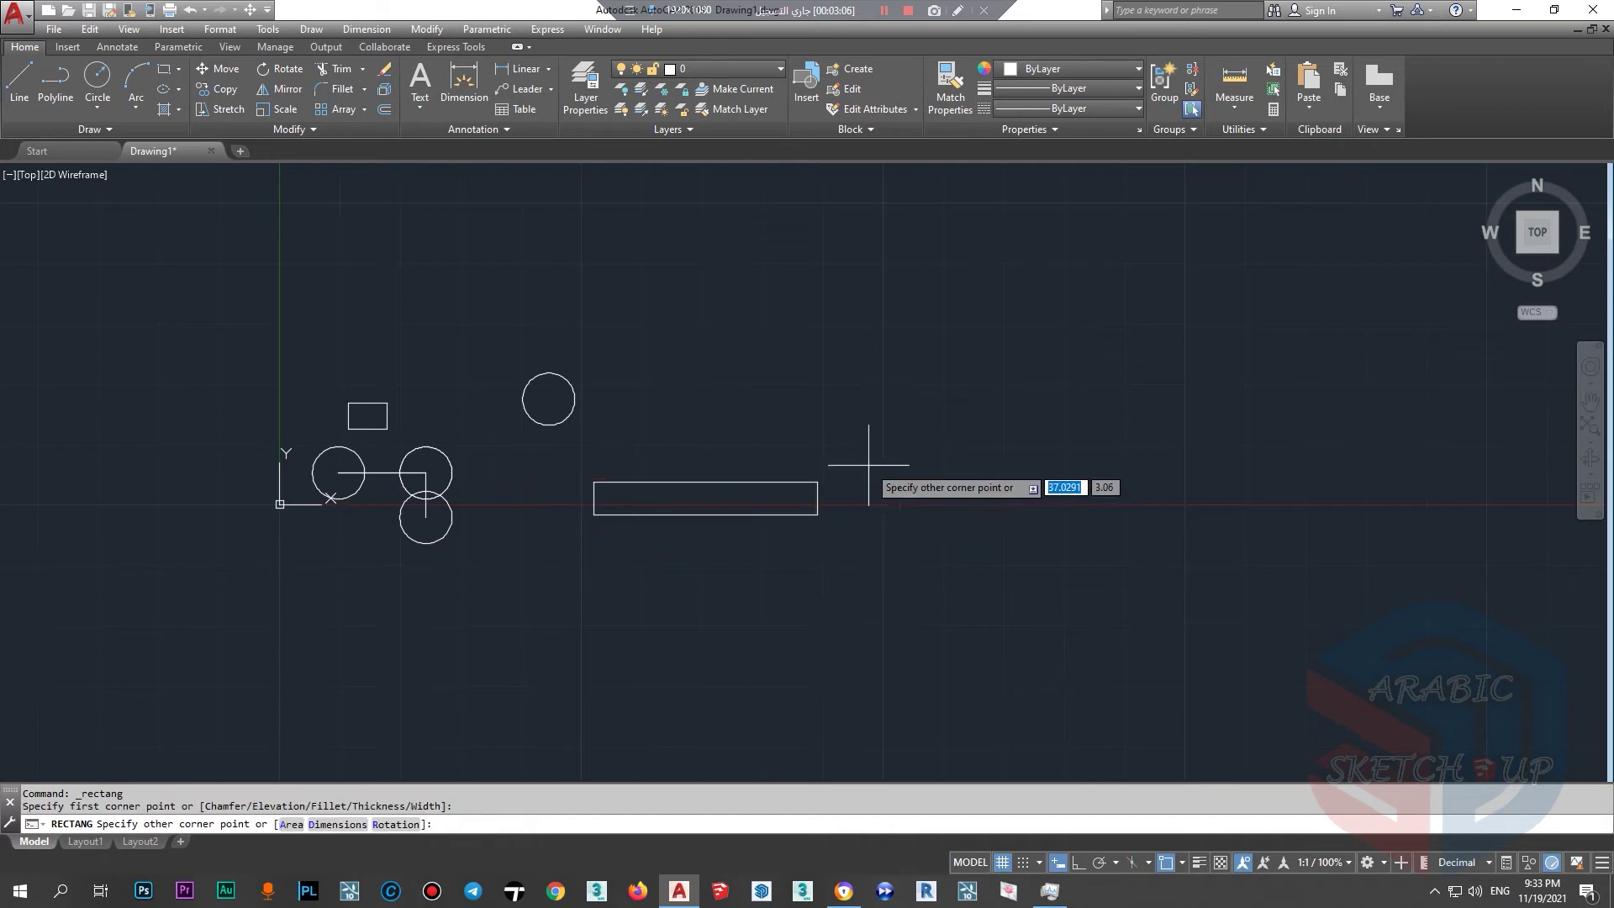
click(989, 355)
key(Escape)
Offset the large rectangle inward by 0.25.
text(o)
key(Return)
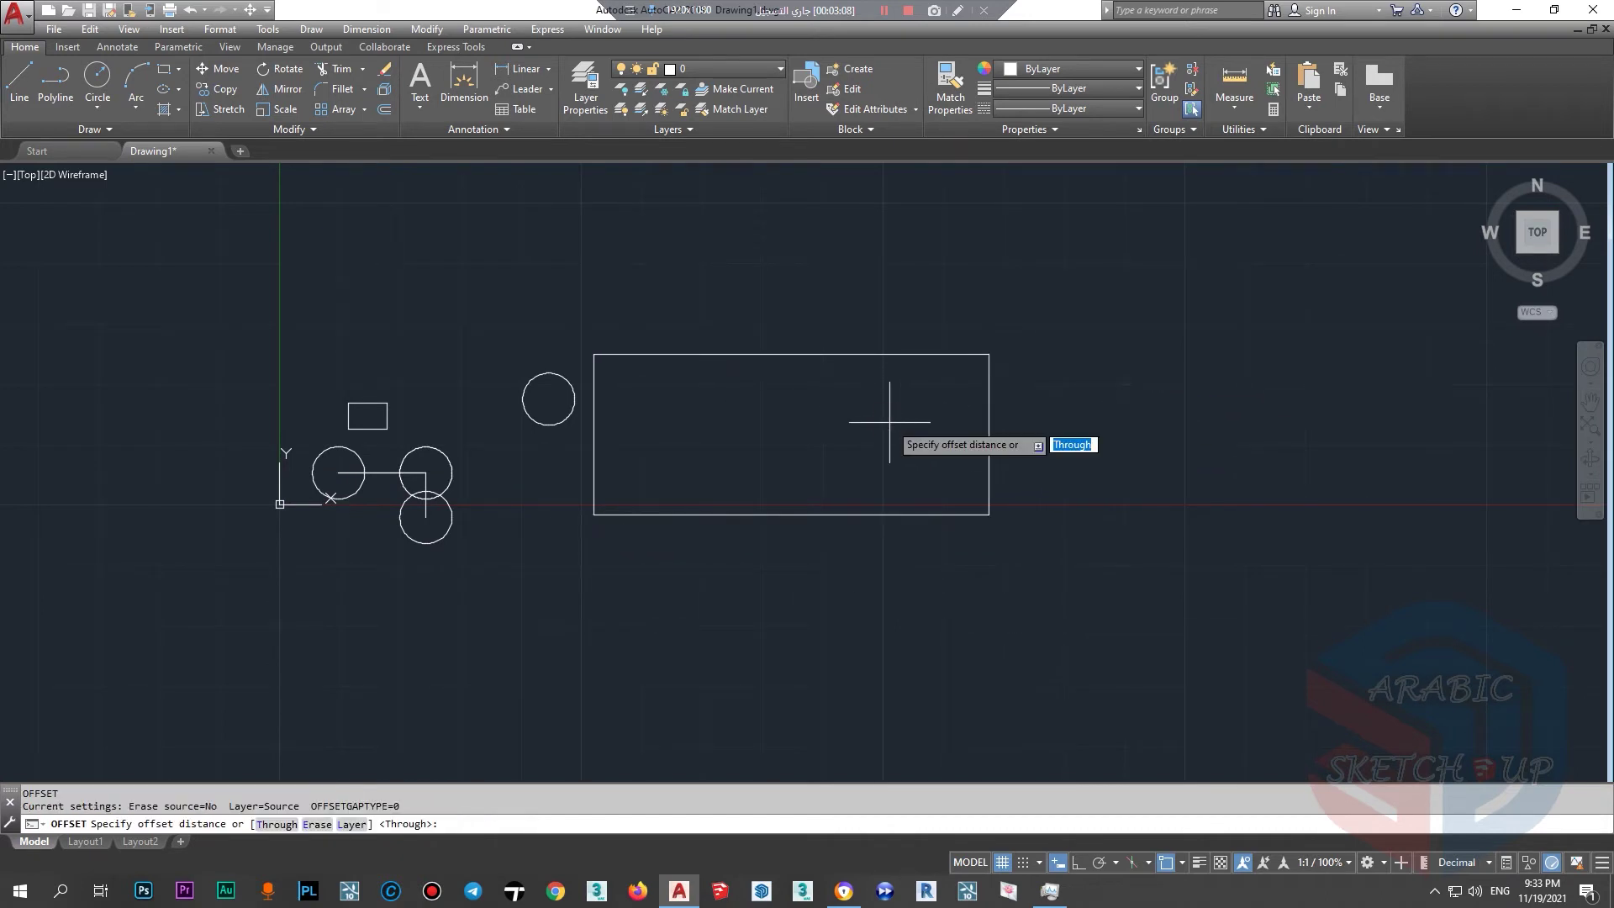
text(0.25)
key(Return)
click(875, 354)
click(857, 439)
scroll(838, 399, up, 4)
scroll(849, 408, down, 3)
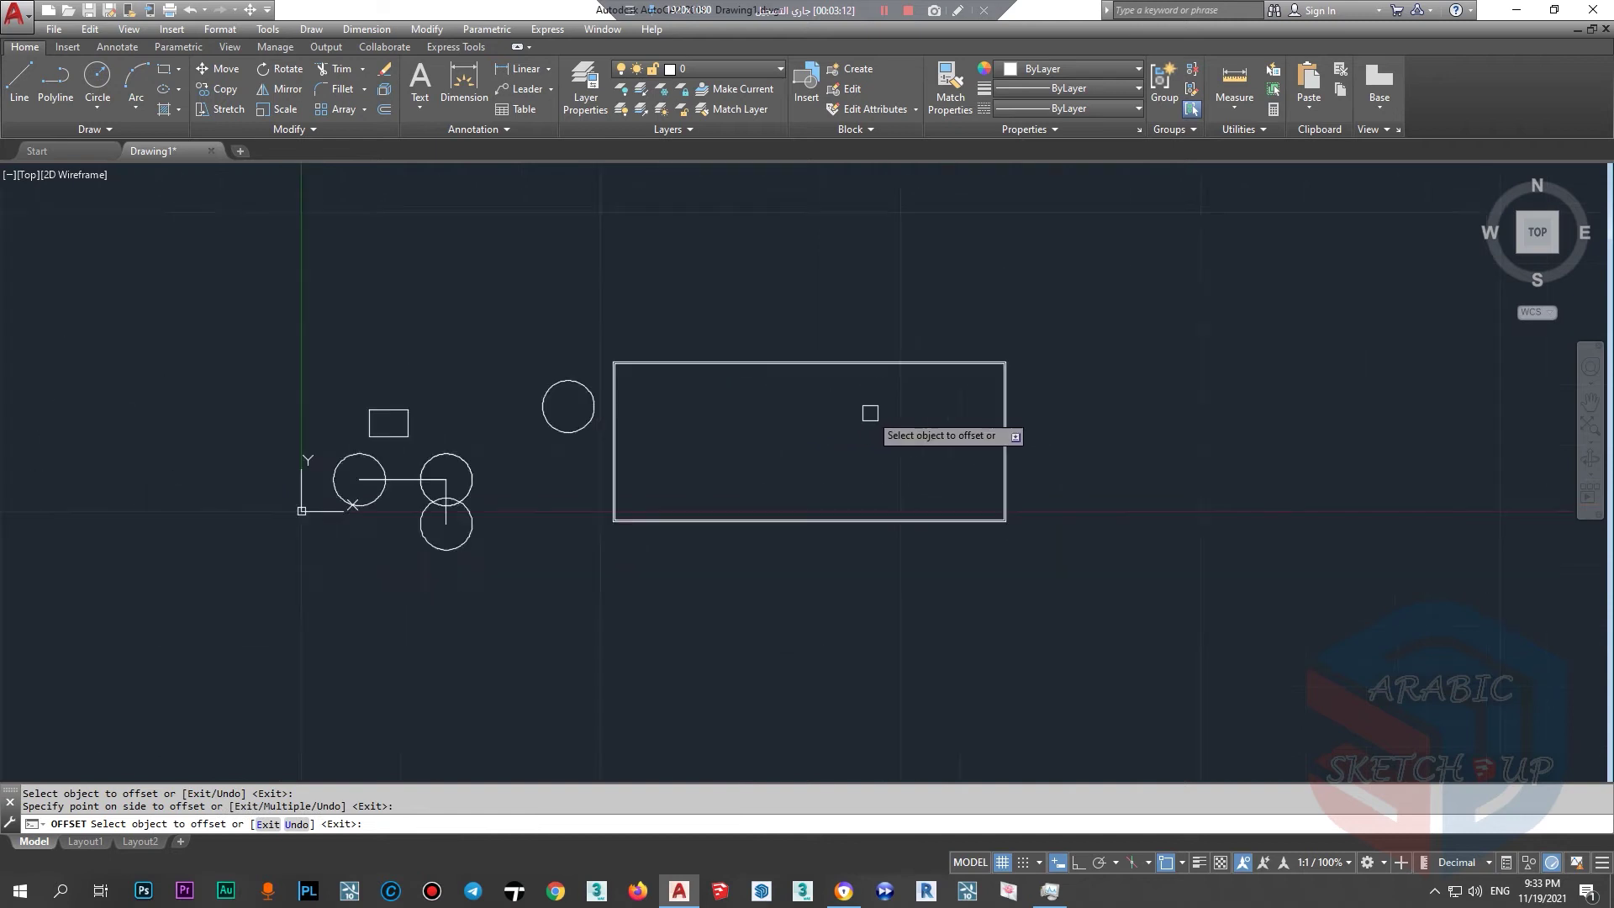
scroll(738, 379, up, 3)
key(Escape)
Draw a small freehand rectangle inside the upper-left corner of the large double-lined rectangle.
click(163, 68)
click(322, 379)
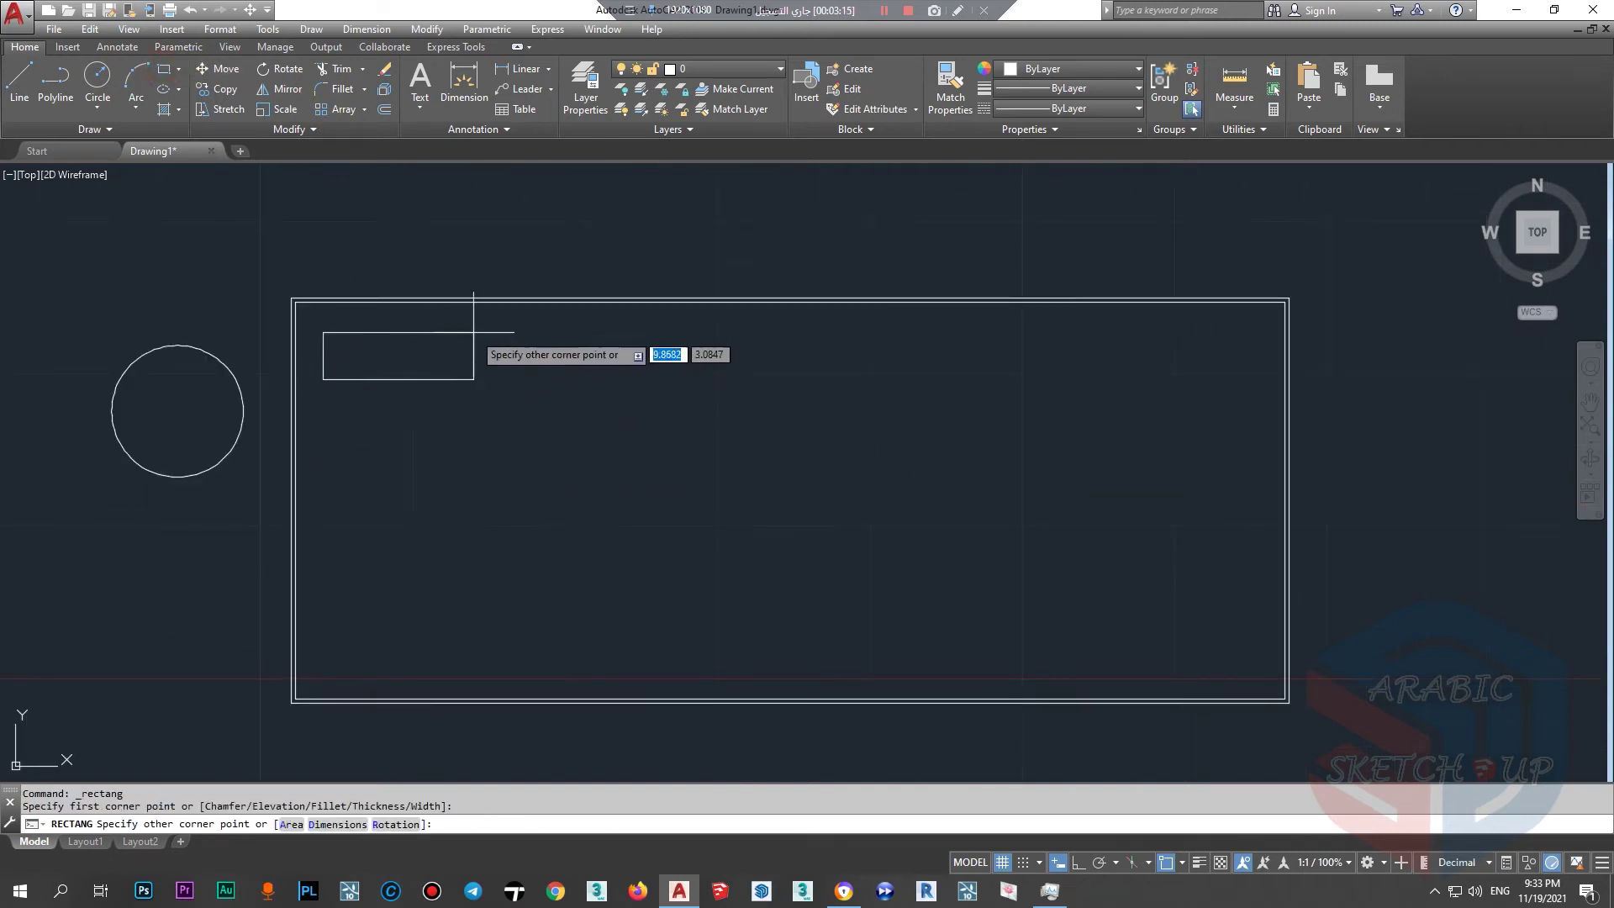
click(411, 323)
scroll(421, 361, up, 2)
click(396, 373)
middle_drag(297, 375, 401, 374)
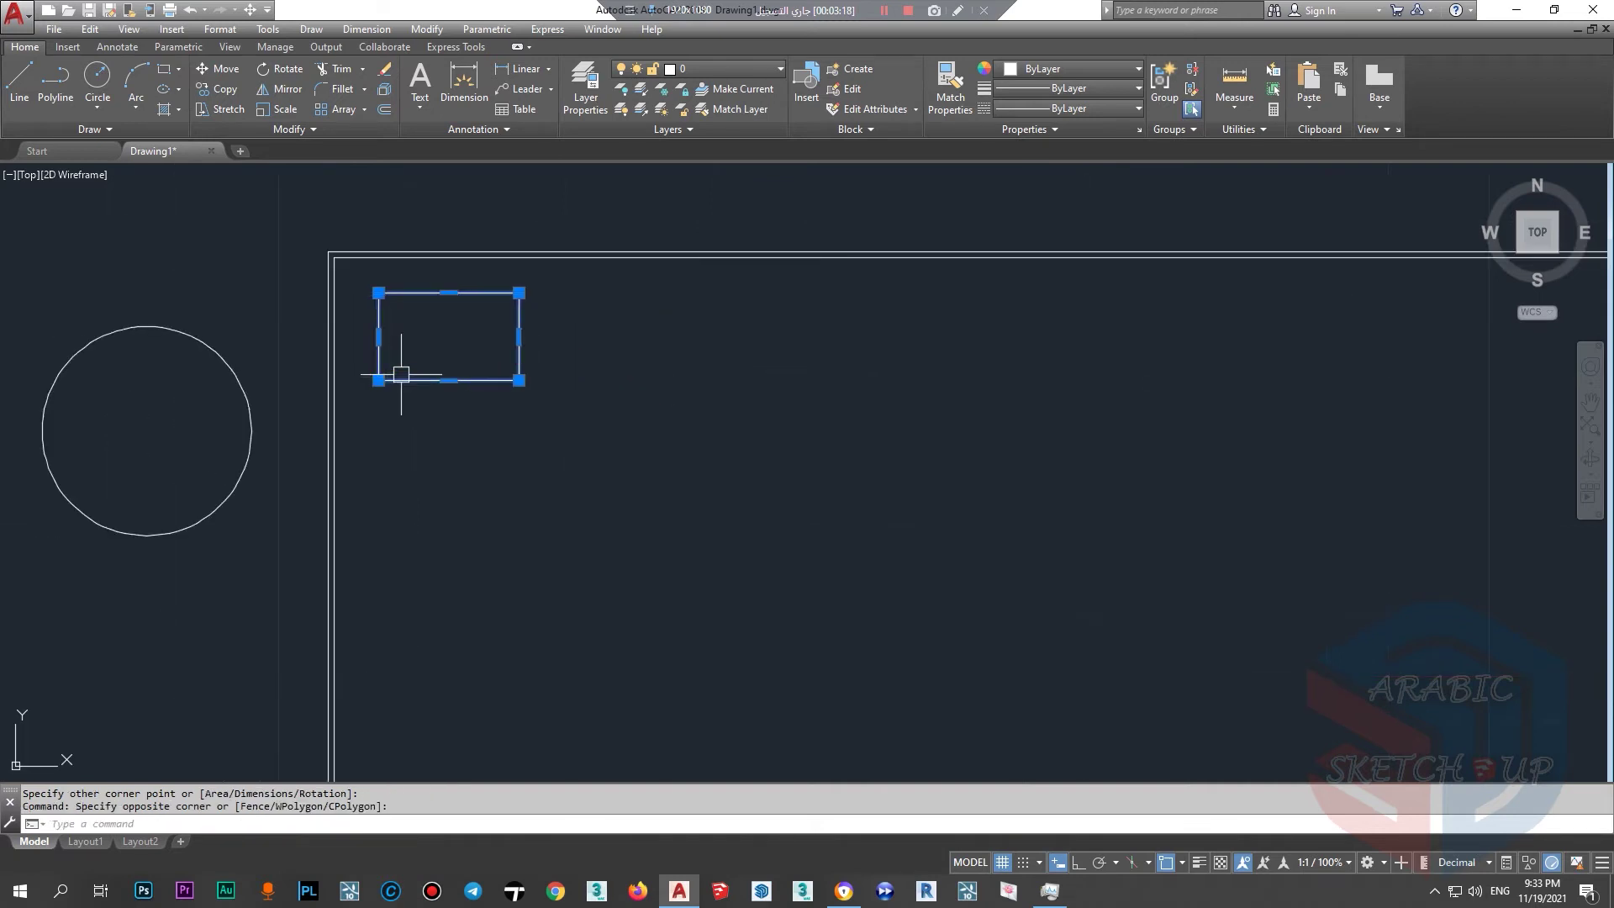
key(Escape)
Draw a small freehand circle just below the lower-left corner of the small inner rectangle.
click(98, 76)
scroll(433, 379, up, 4)
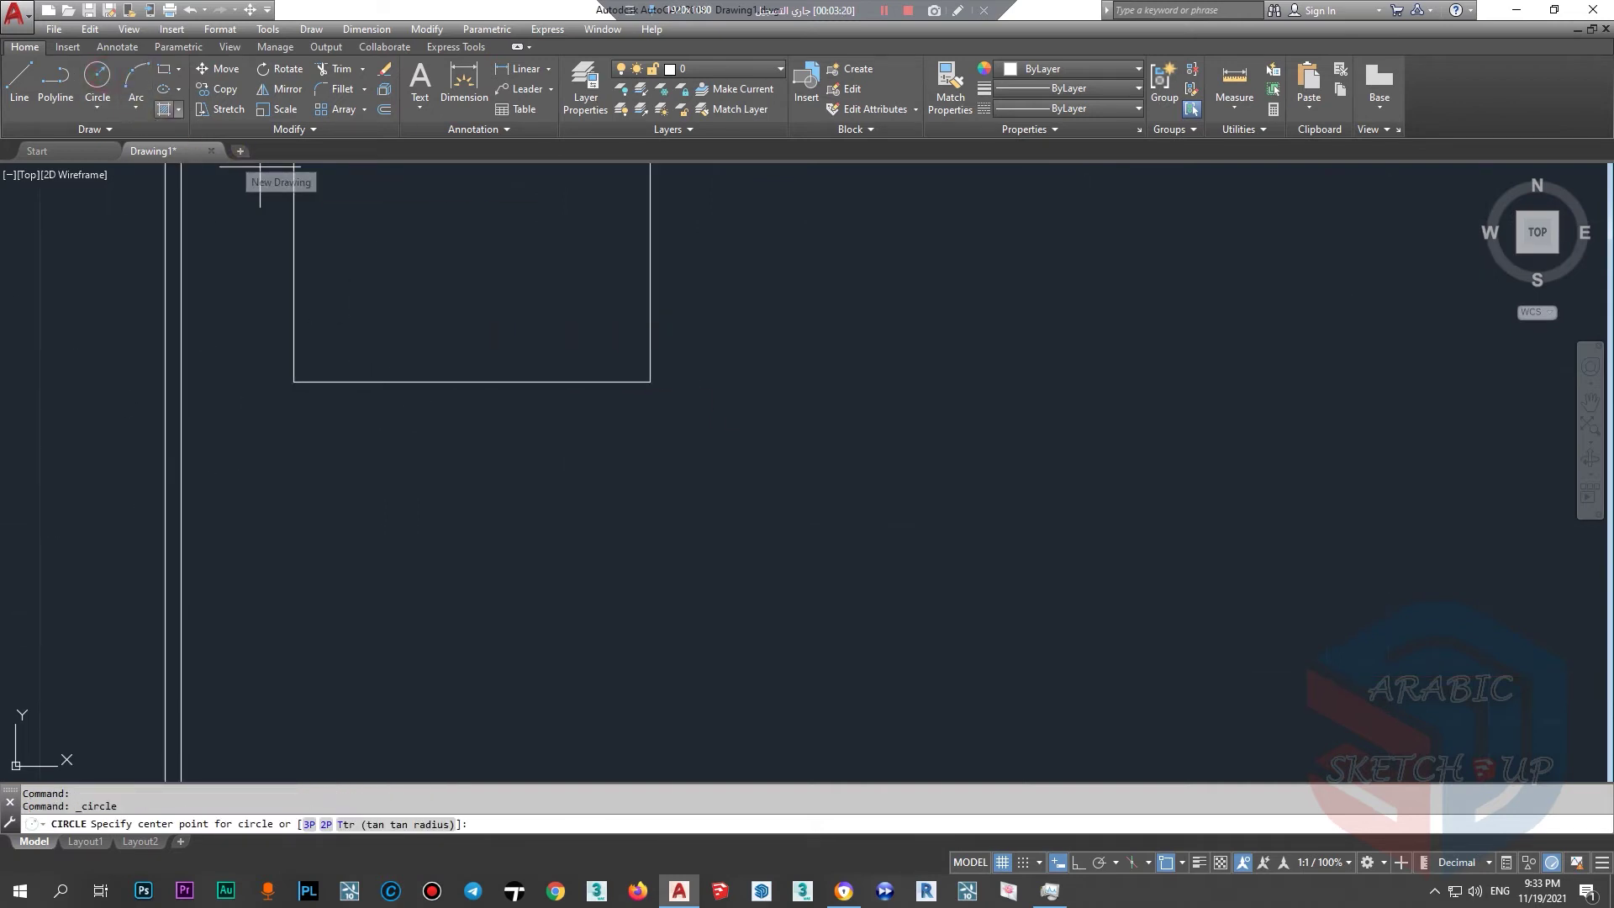
click(306, 439)
click(327, 452)
key(Escape)
key(Return)
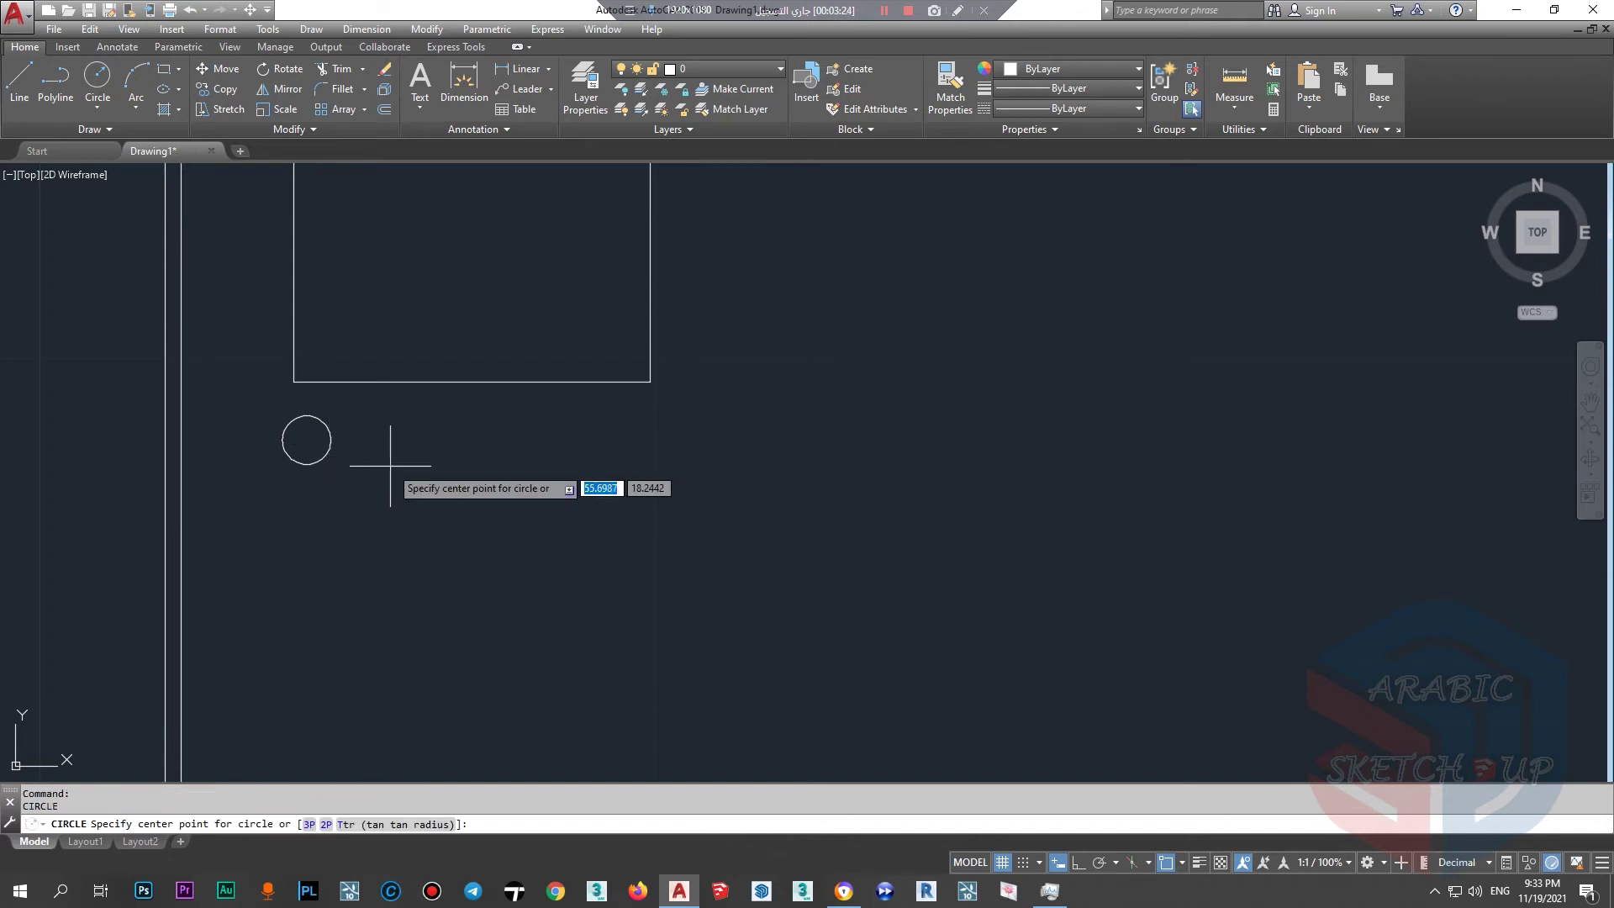
key(Escape)
Copy the small circle from its center with Ortho on, placing four copies in a horizontal row below the inner rectangle.
click(322, 459)
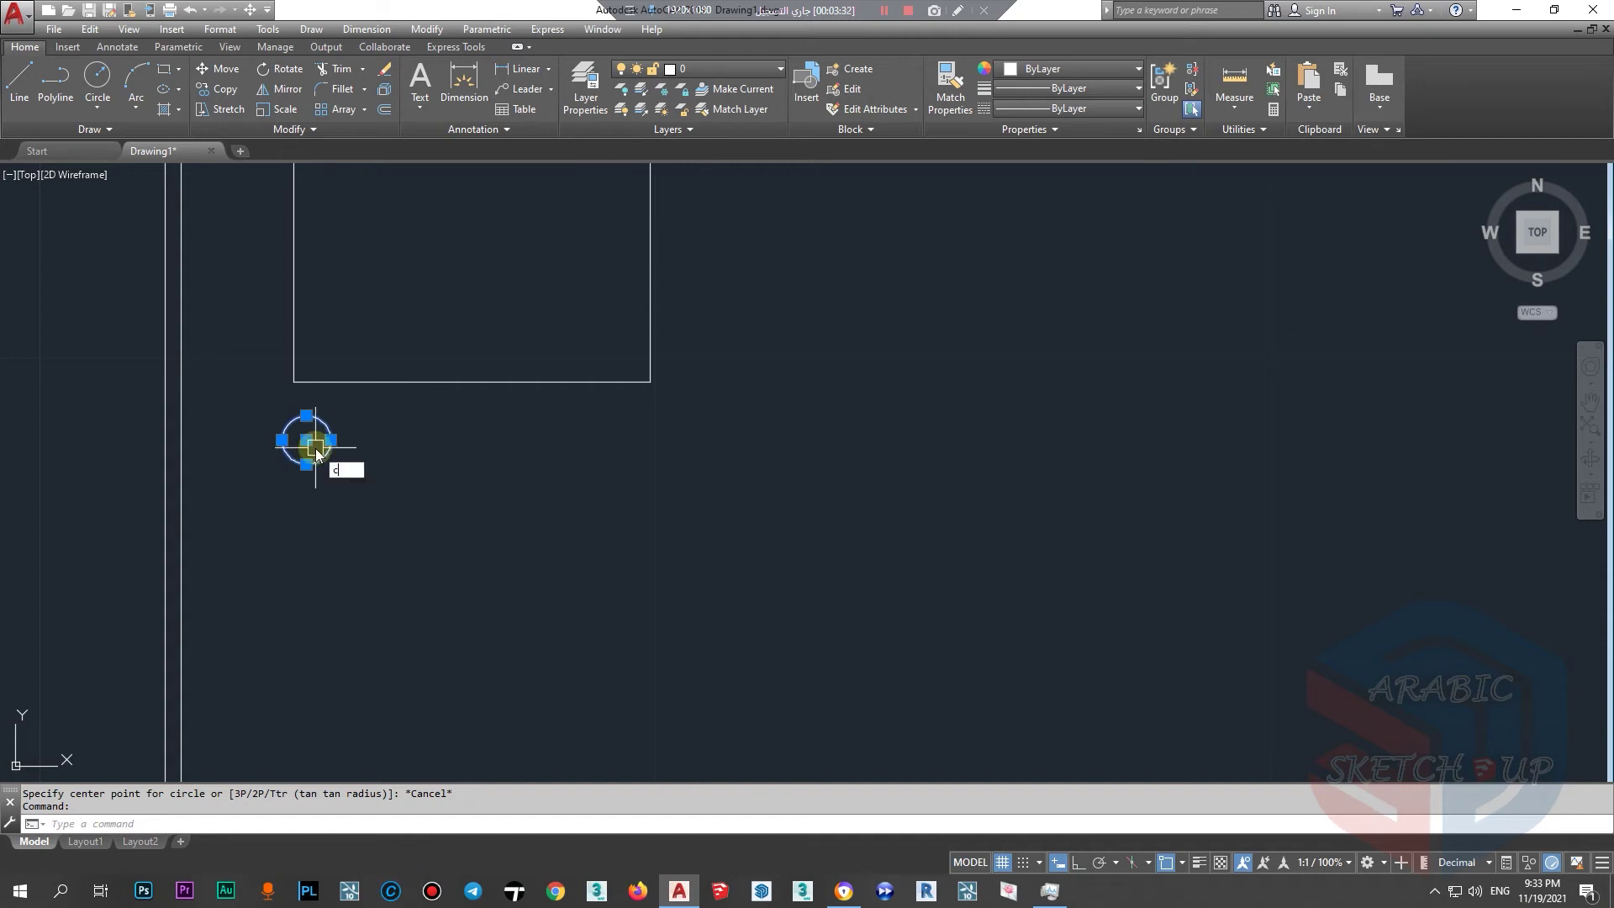
text(op)
key(Return)
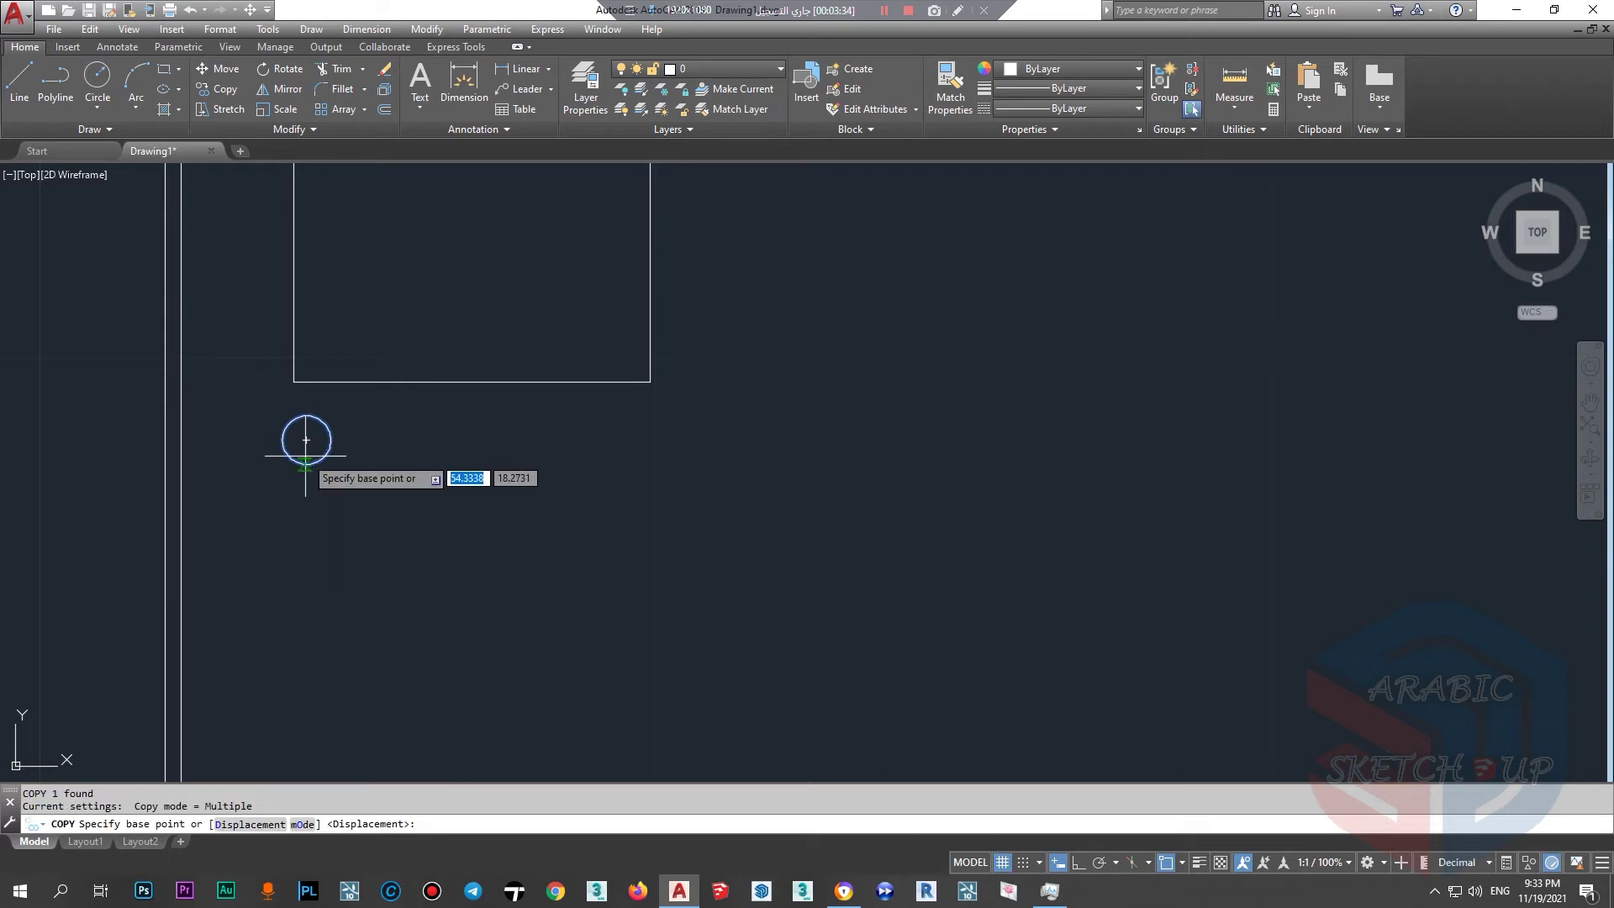
click(306, 440)
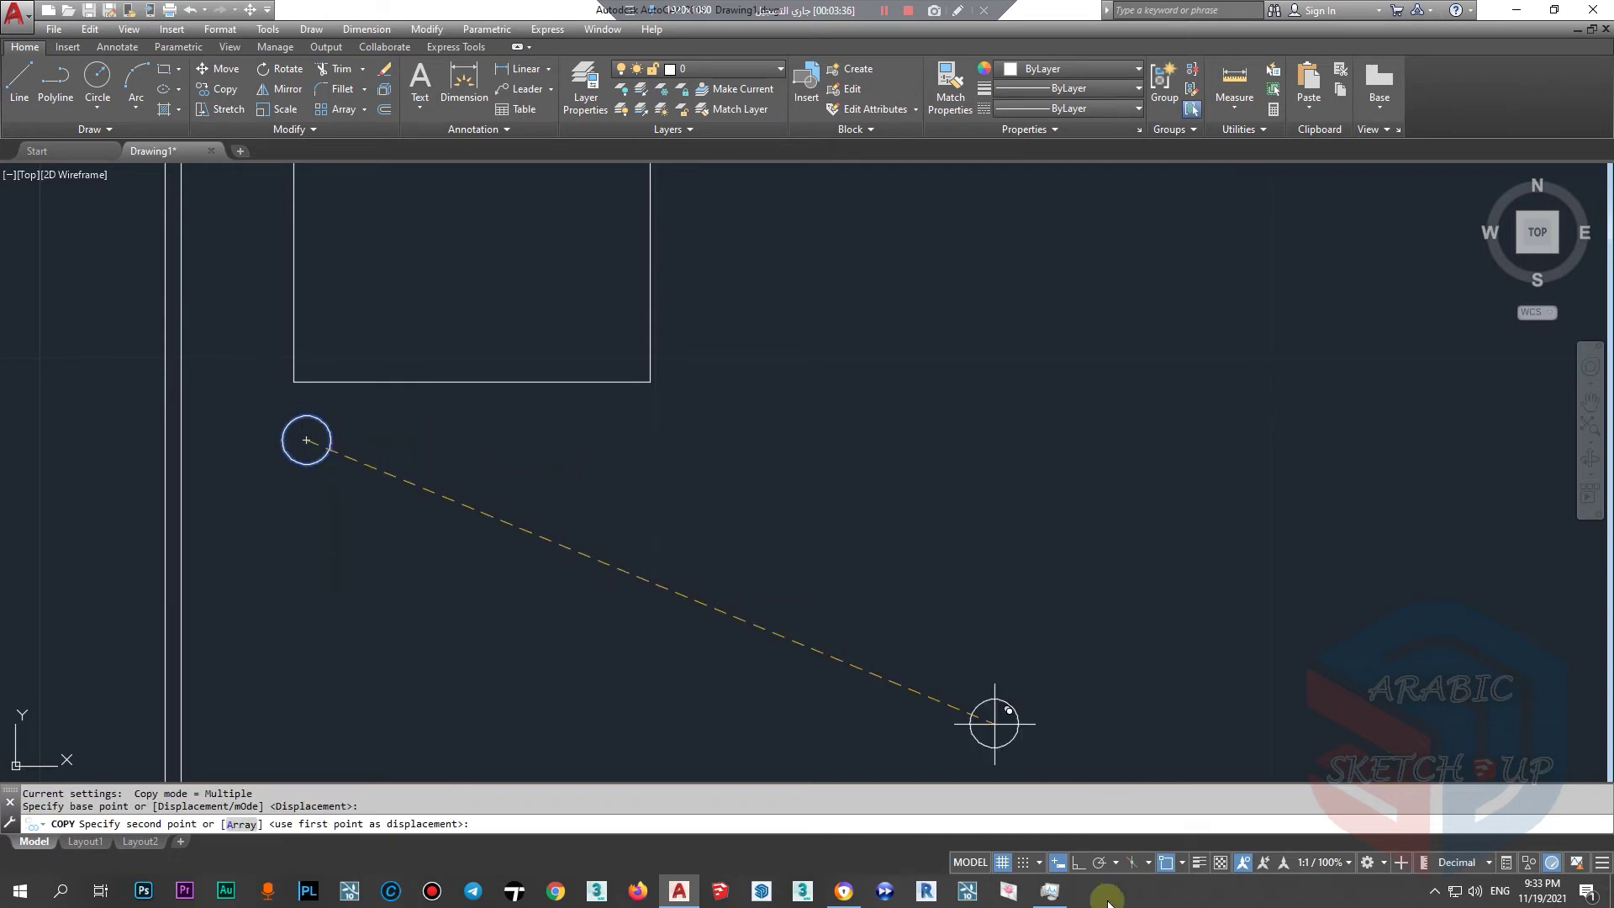
click(397, 496)
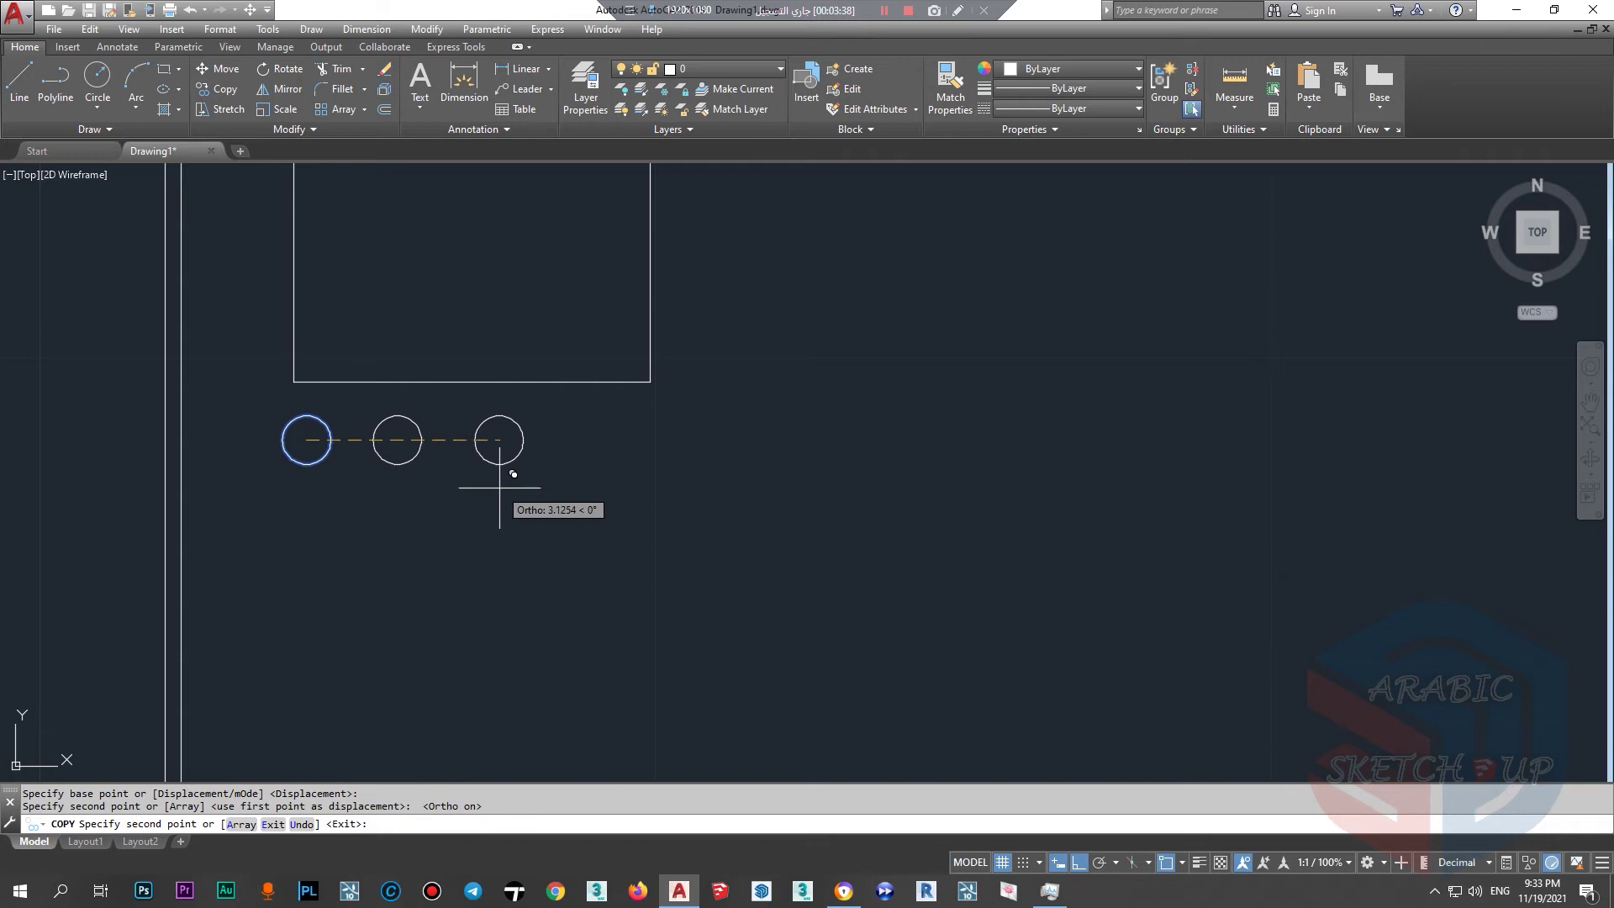
click(690, 496)
key(Escape)
Copy the inner rectangle with its five circles horizontally, placing five copies along the upper part of the large rectangle.
scroll(353, 536, down, 4)
scroll(475, 490, up, 4)
click(588, 588)
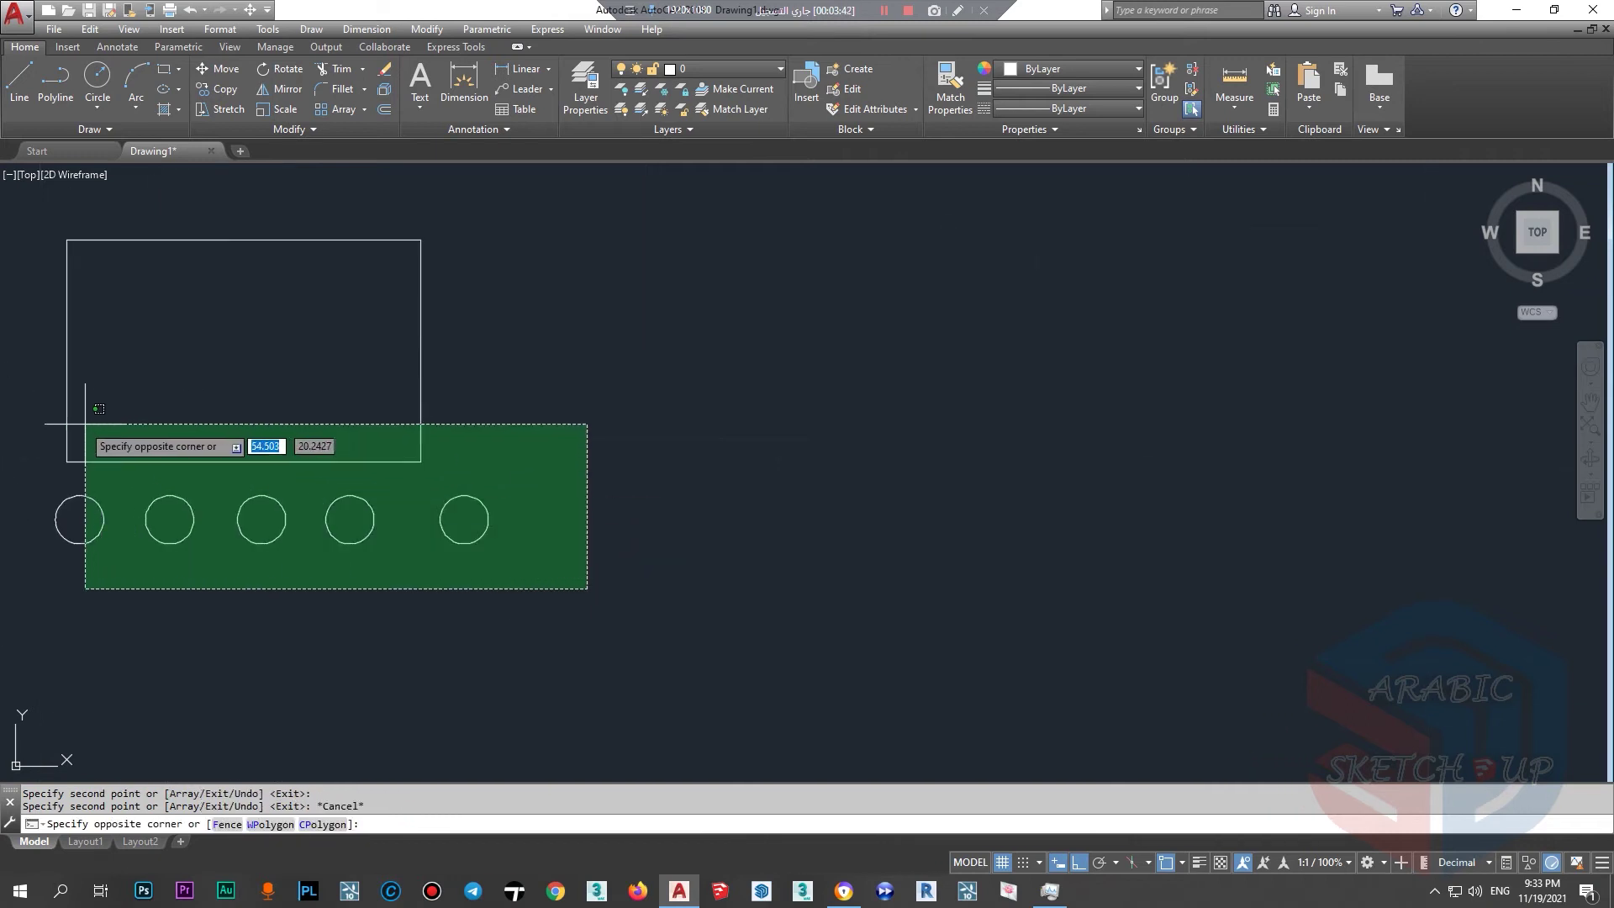
click(92, 424)
scroll(232, 453, down, 2)
mouse_move(238, 458)
click(290, 527)
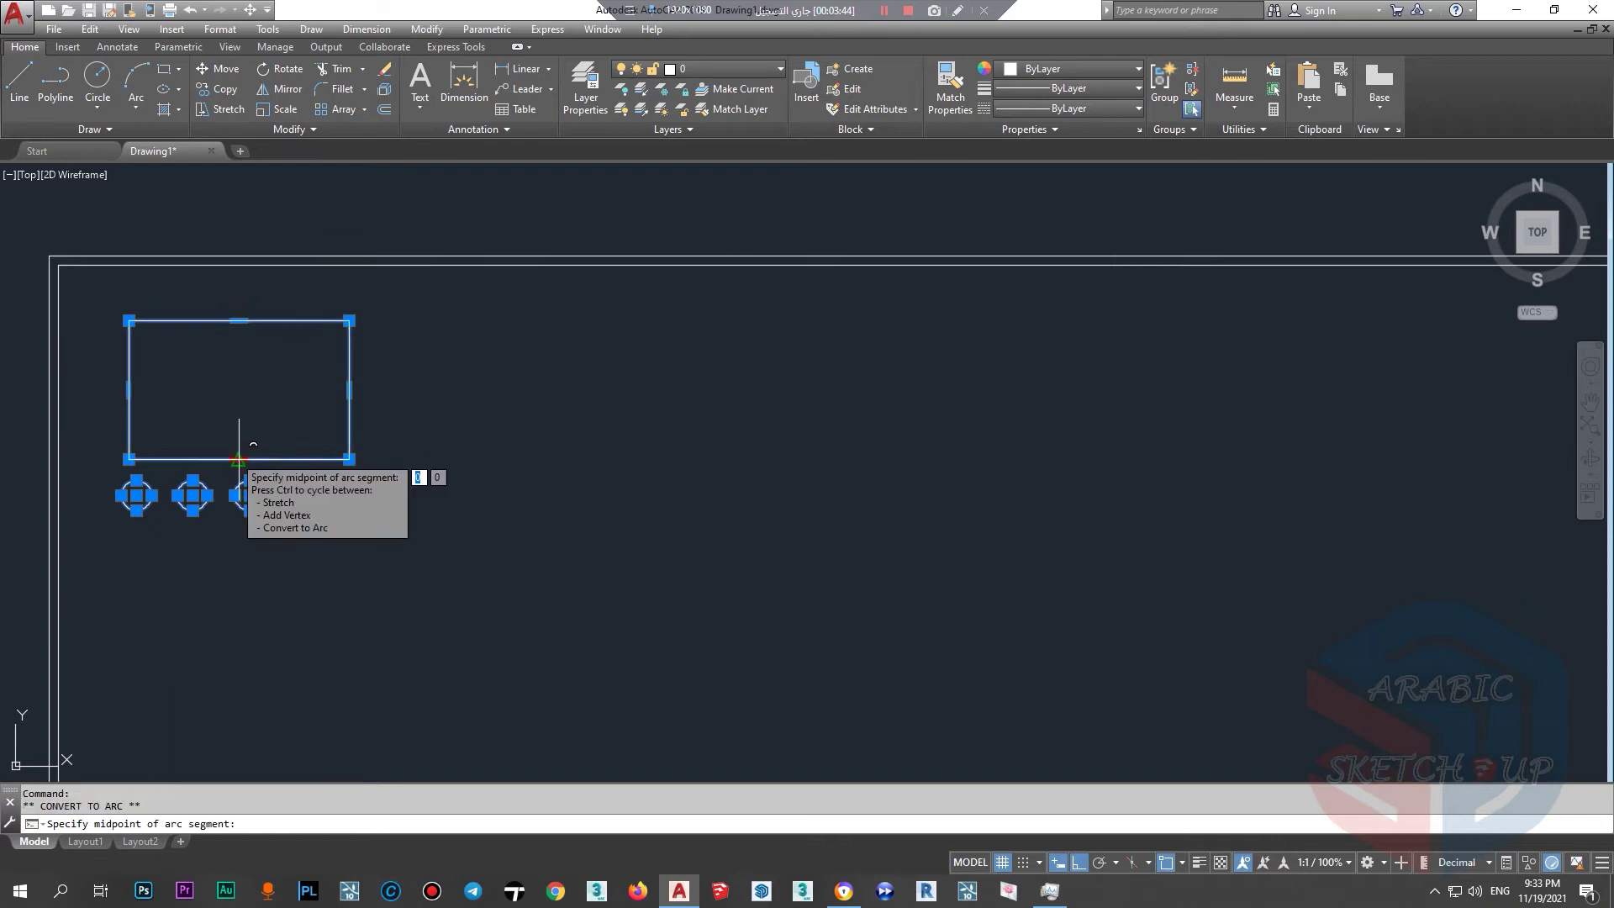
text(o)
key(Escape)
text(co)
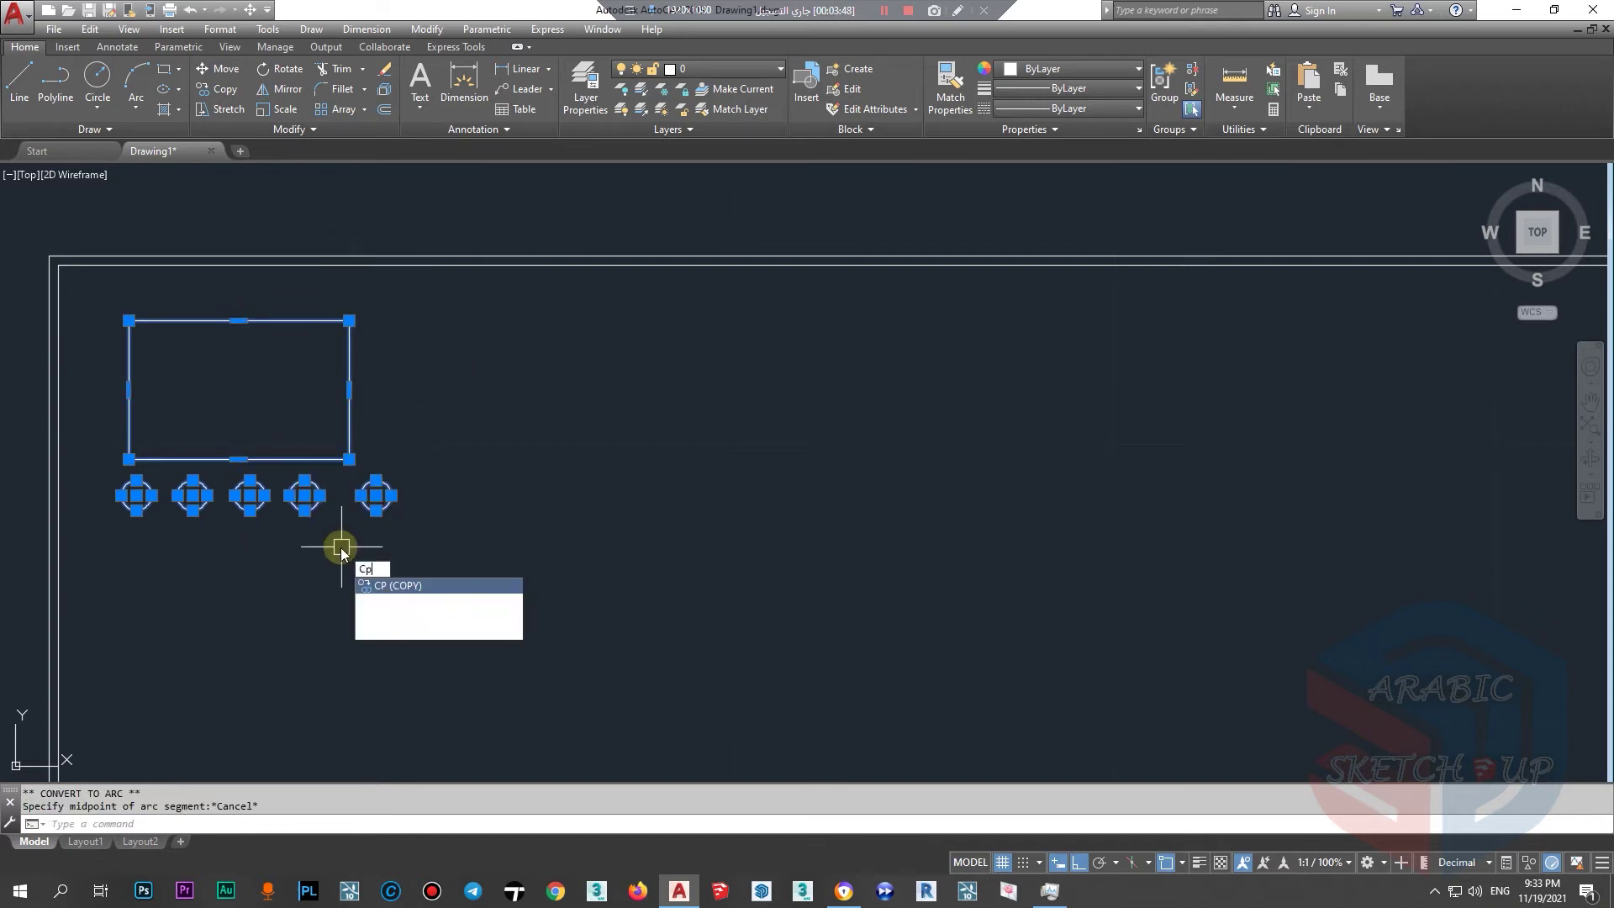
key(Return)
scroll(260, 558, down, 4)
click(265, 557)
click(410, 559)
click(574, 559)
click(738, 579)
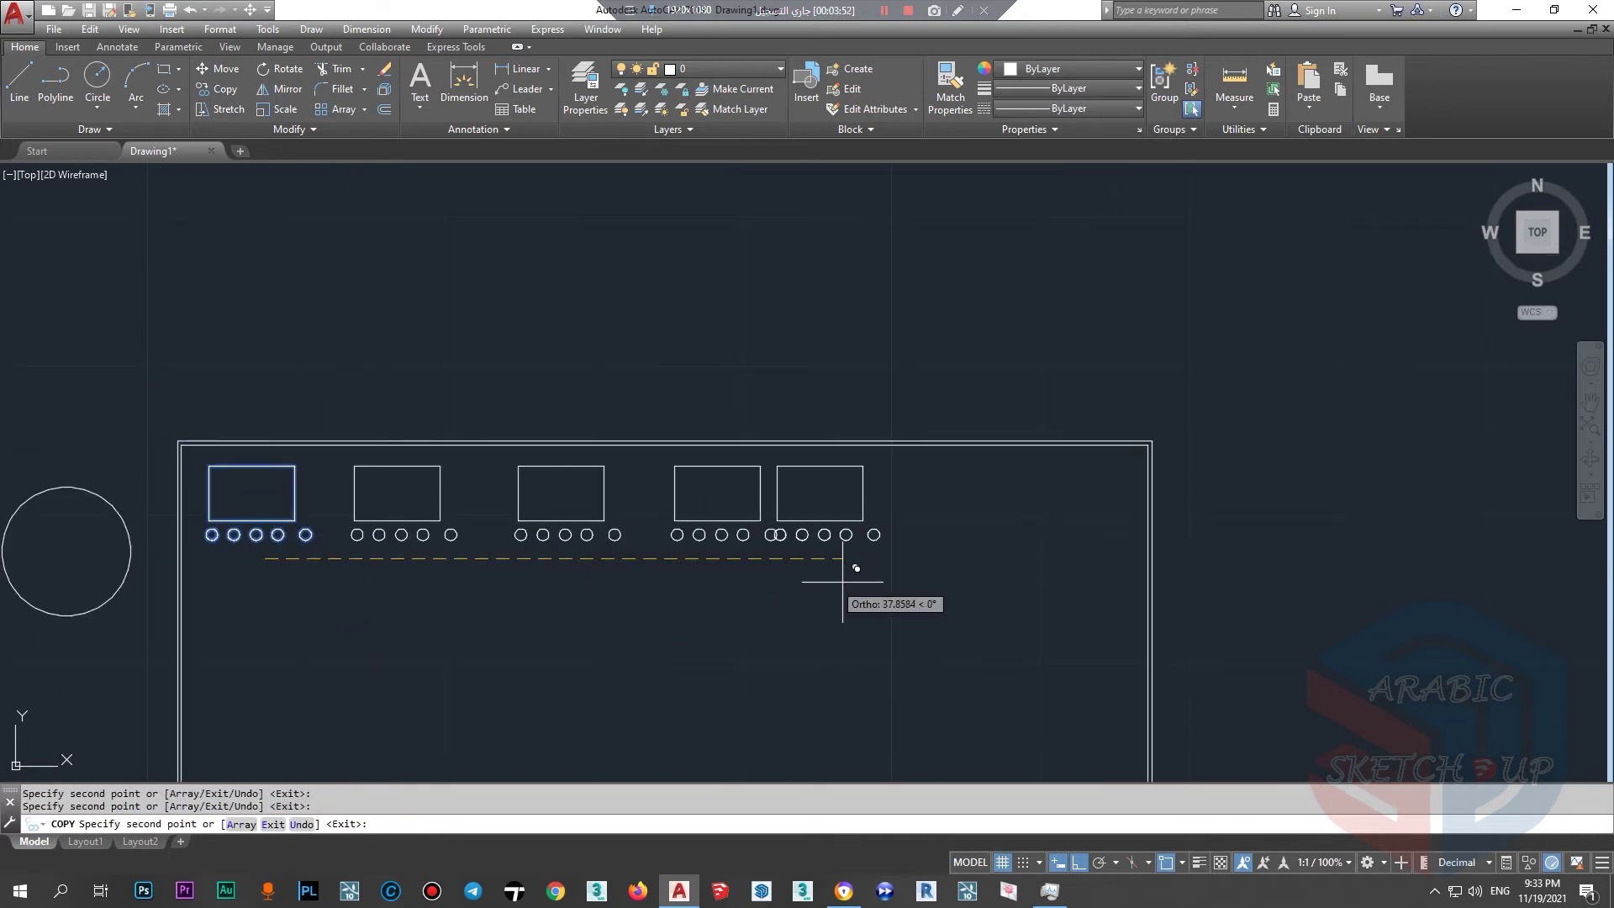
click(879, 580)
scroll(1030, 578, down, 2)
click(1043, 631)
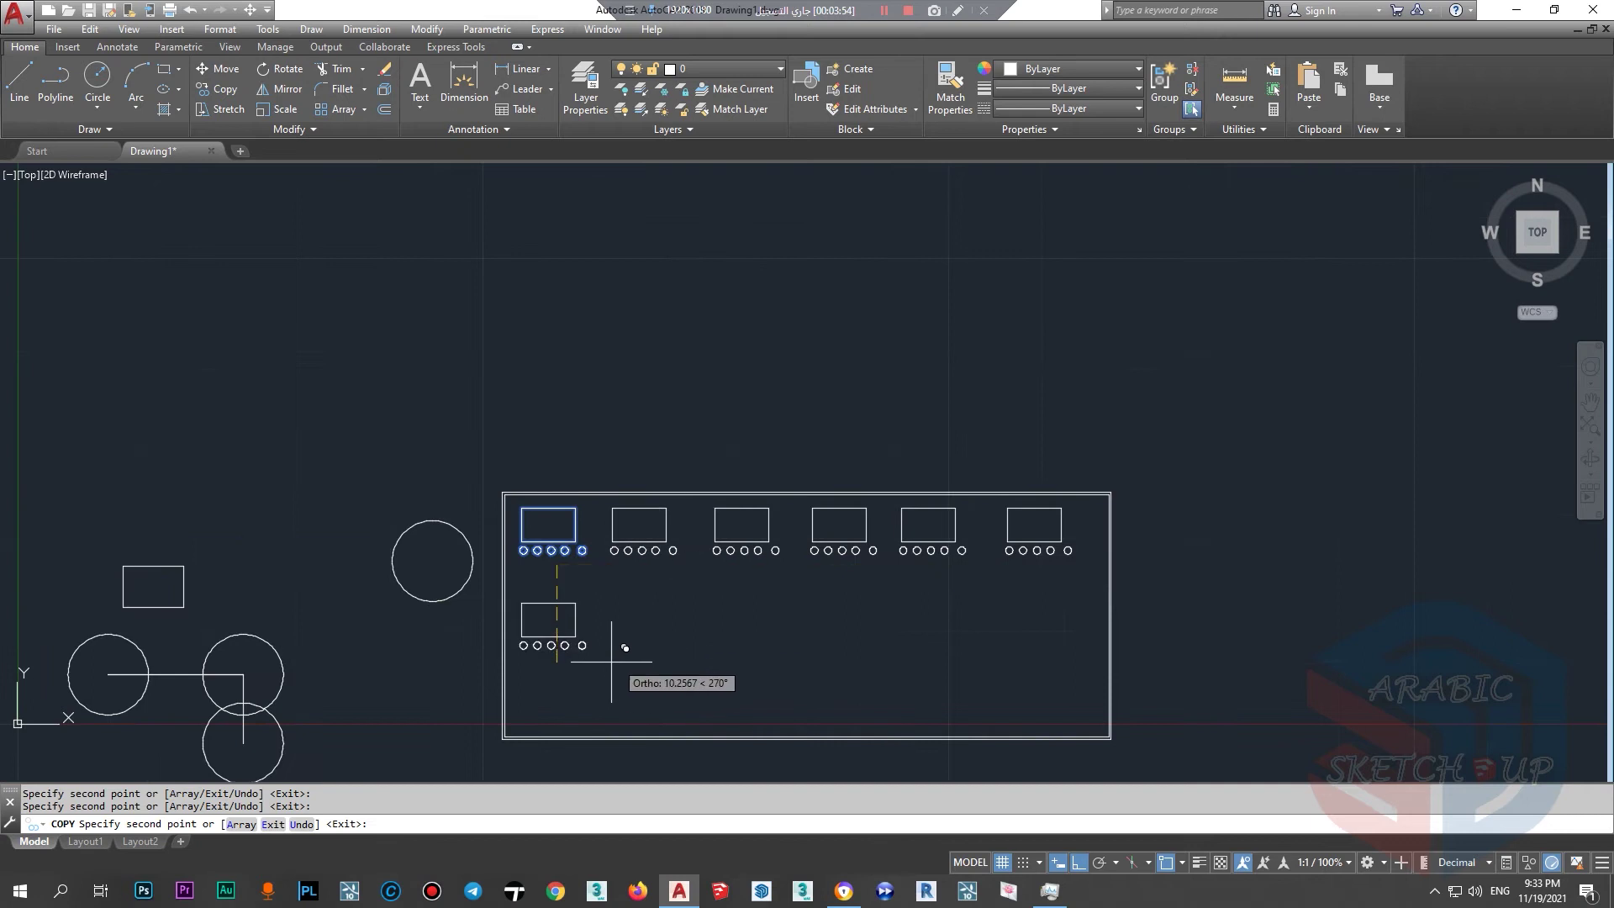
Place one copy of the set directly below the original, switch Ortho off and place five more along the second row.
click(600, 632)
click(1081, 863)
click(654, 629)
click(755, 636)
click(872, 637)
click(978, 630)
click(1049, 637)
Undo the last two placed copies, end the Copy command and undo the whole multiple copy.
key(ctrl+z)
key(ctrl+z)
key(Escape)
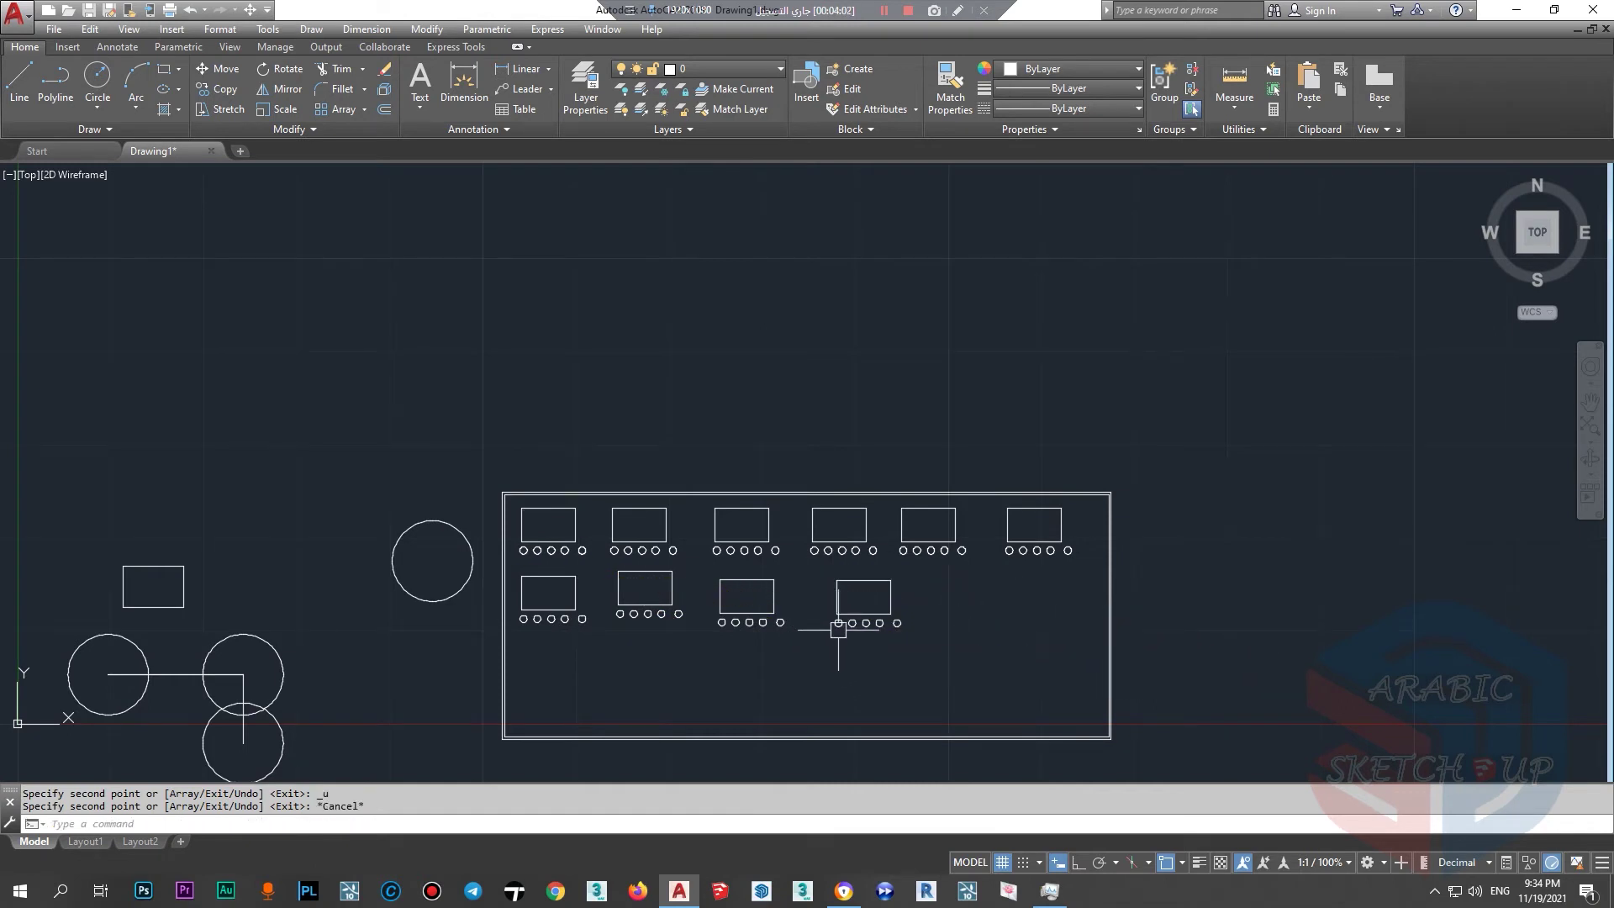
key(ctrl+z)
scroll(838, 626, up, 6)
scroll(495, 530, down, 4)
scroll(360, 508, down, 2)
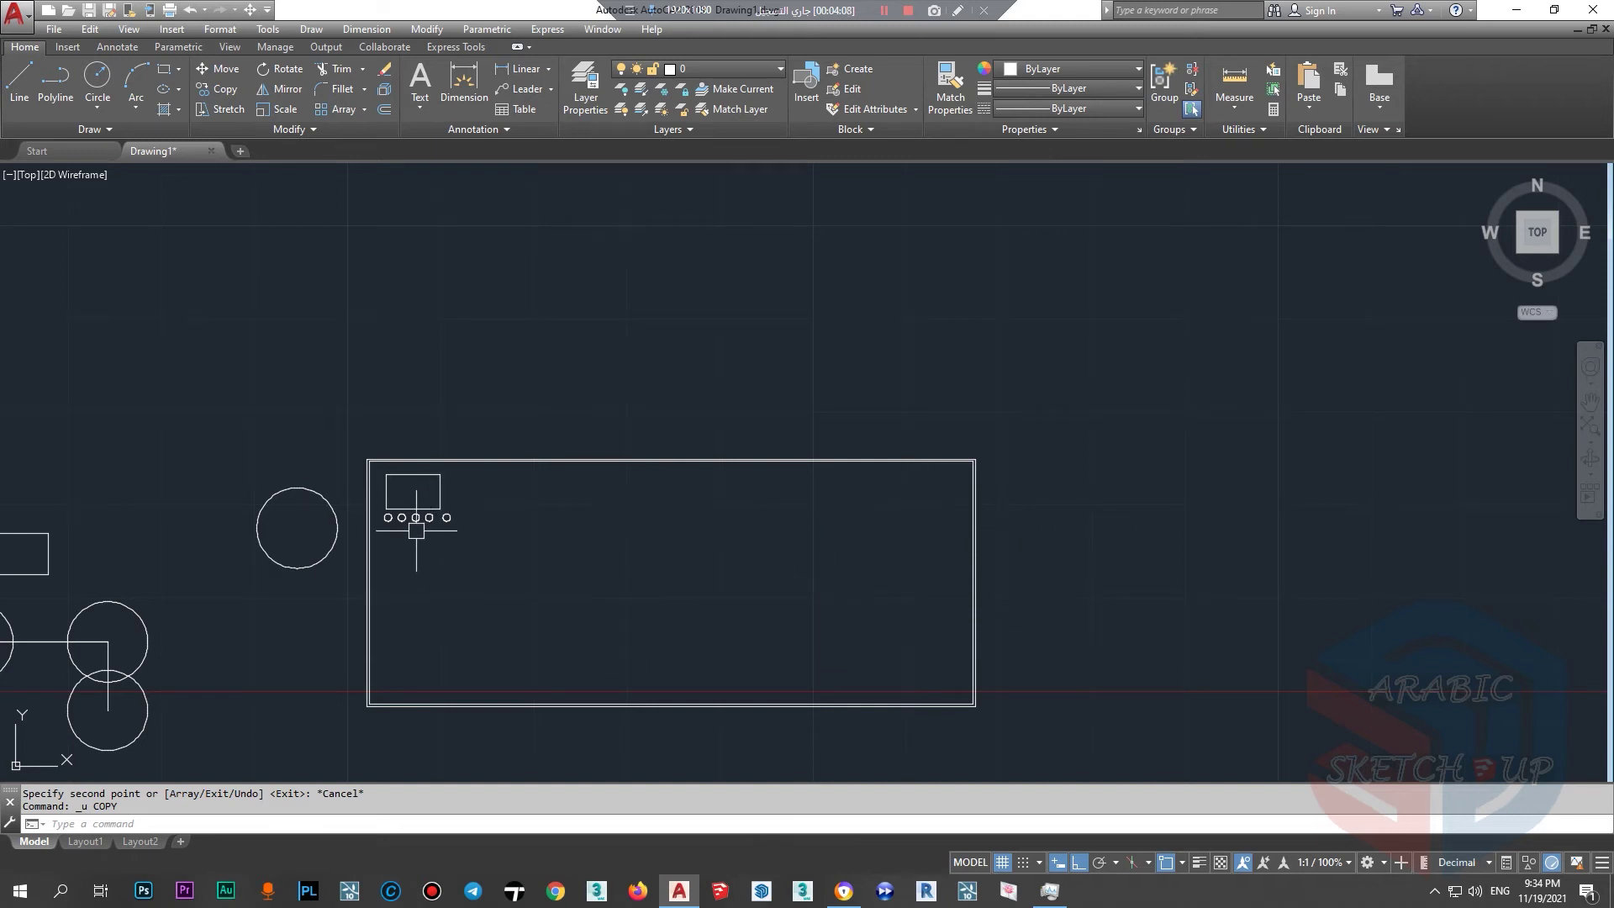
scroll(417, 530, up, 2)
scroll(386, 478, down, 2)
scroll(385, 488, up, 4)
scroll(406, 432, down, 2)
scroll(377, 465, down, 2)
scroll(437, 342, up, 2)
scroll(271, 571, down, 2)
scroll(433, 535, up, 2)
scroll(361, 420, down, 2)
Delete the rightmost circle of the row below the inner rectangle.
scroll(455, 374, up, 4)
click(467, 355)
click(391, 459)
key(Delete)
Move the four remaining small circles slightly right to center them under the inner rectangle.
click(353, 462)
click(184, 407)
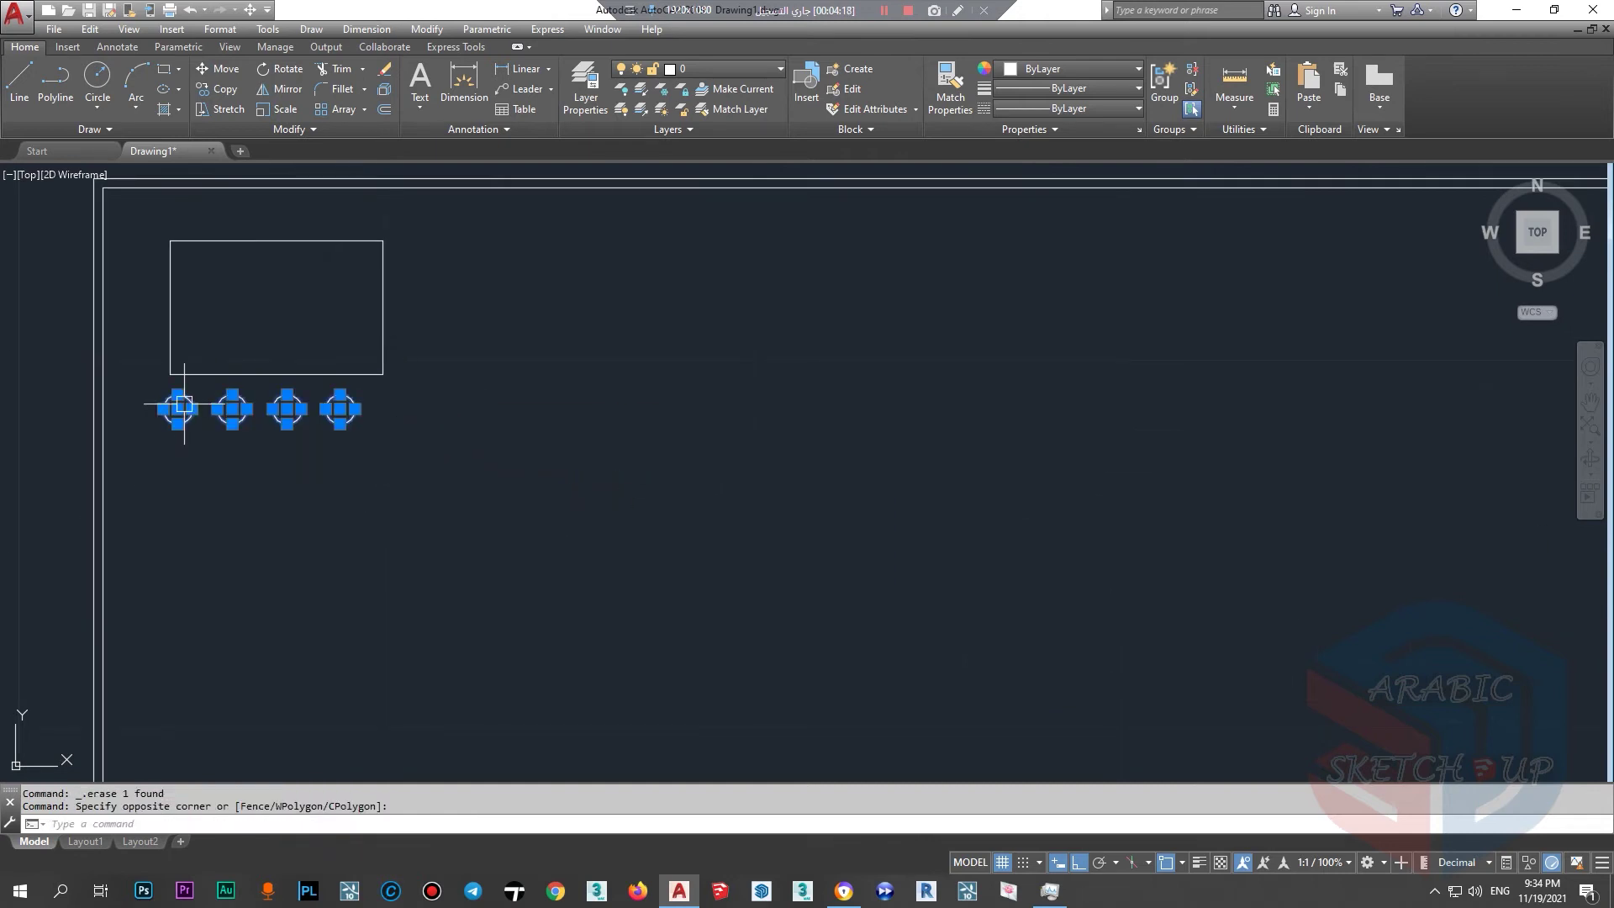
key(Return)
click(248, 485)
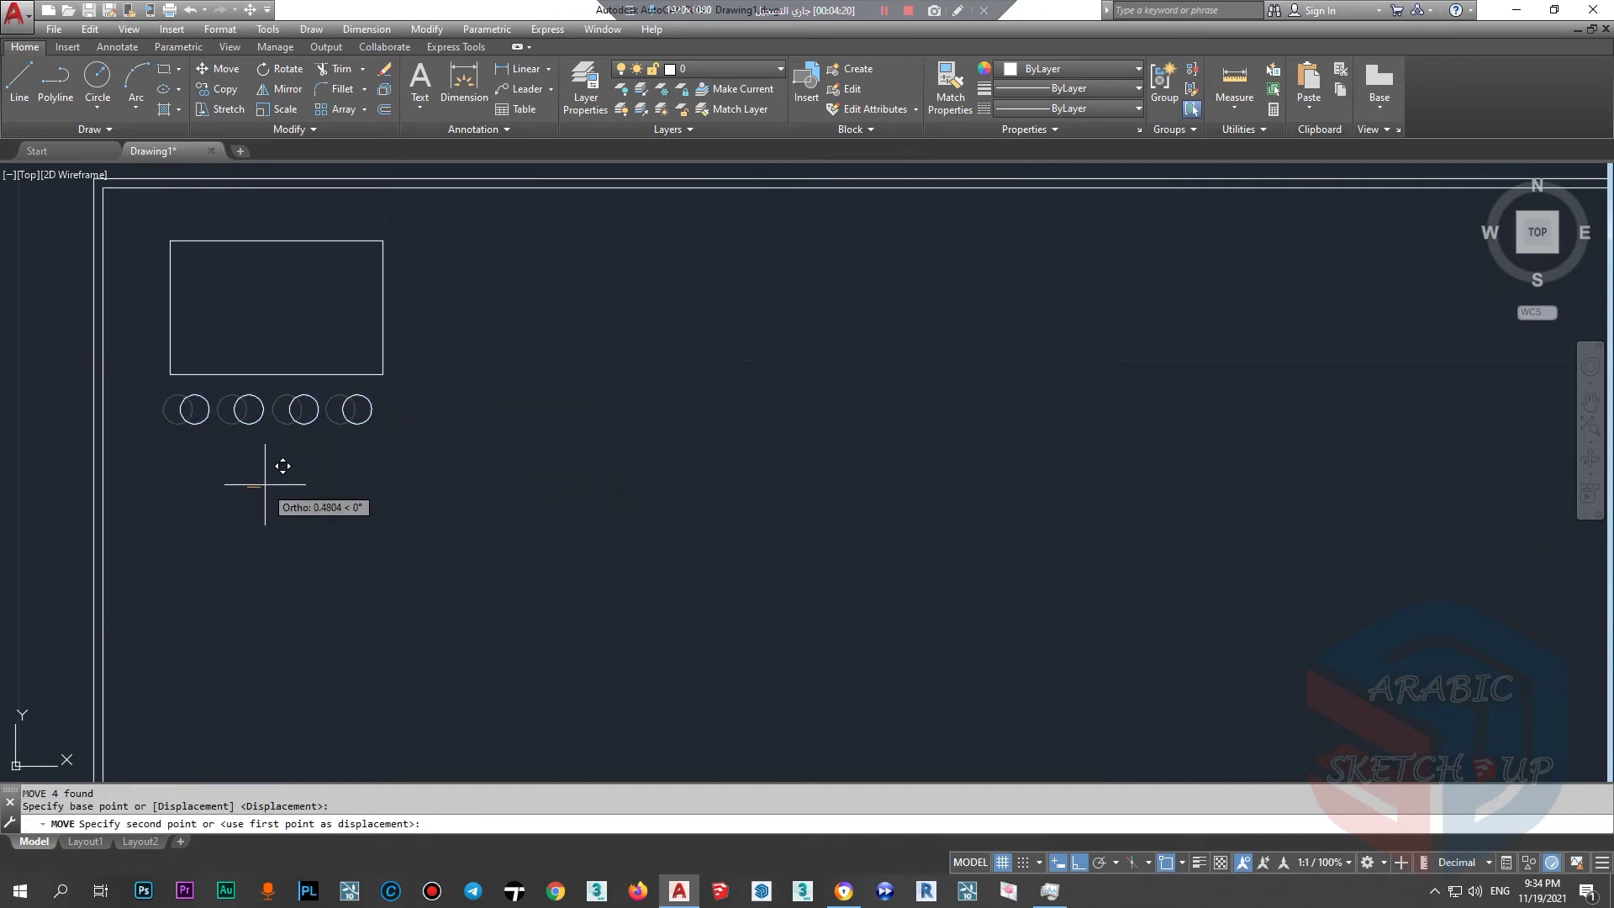
scroll(262, 481, down, 4)
key(Escape)
Copy the inner rectangle and its four circles 8 units to the right, using the rectangle's upper-right corner as base point.
scroll(263, 458, up, 2)
scroll(253, 437, down, 2)
scroll(244, 412, up, 2)
click(433, 562)
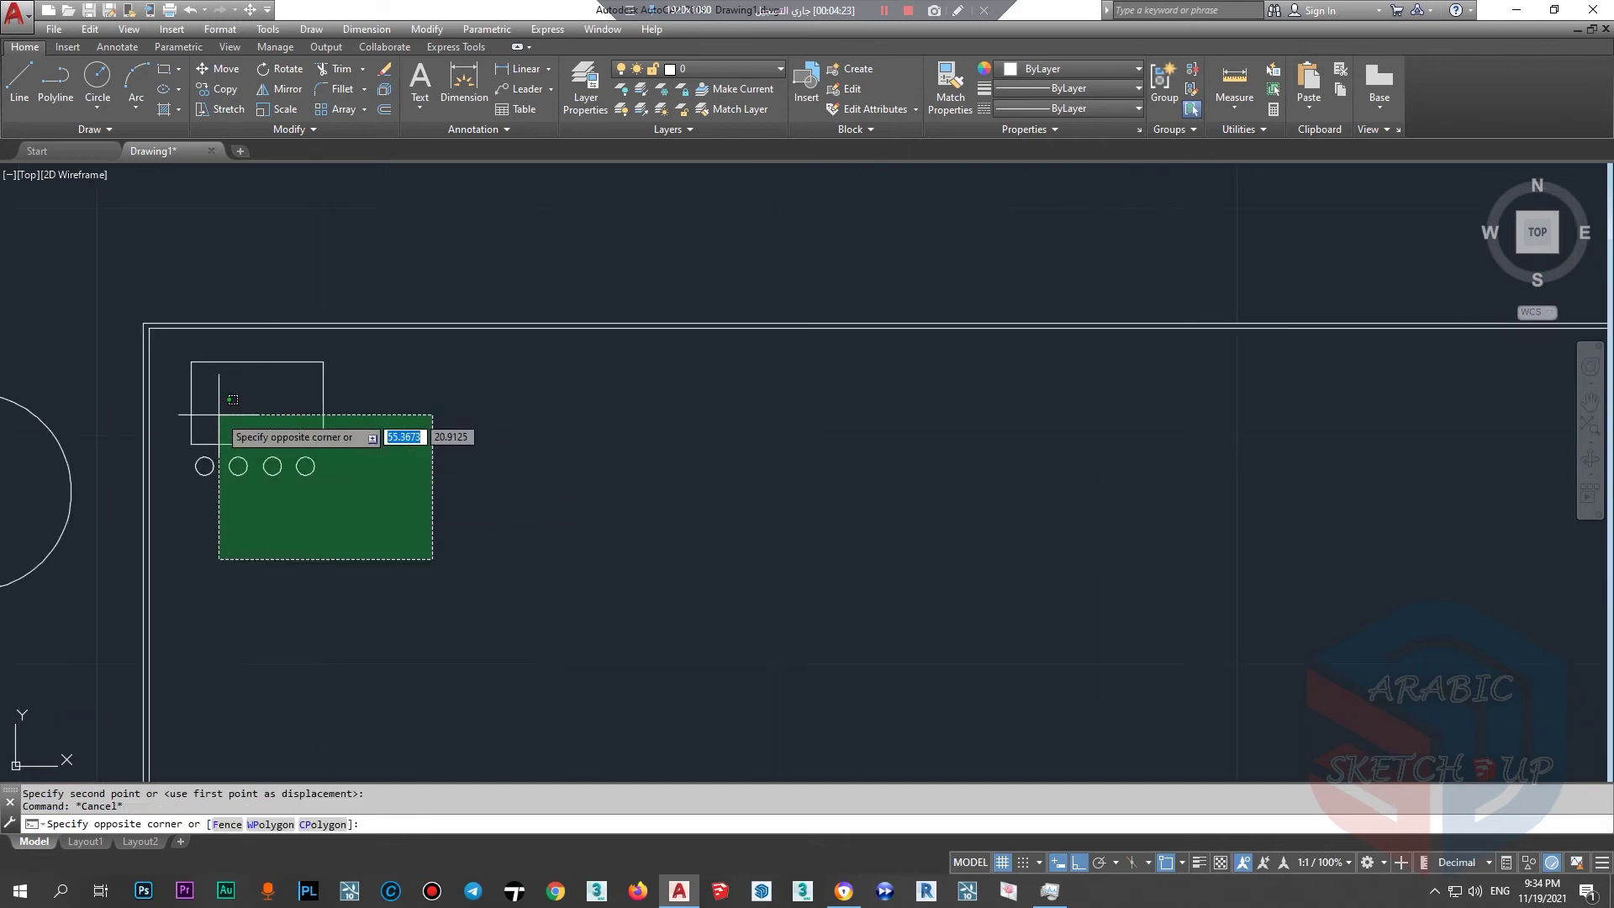
click(172, 351)
text(CO)
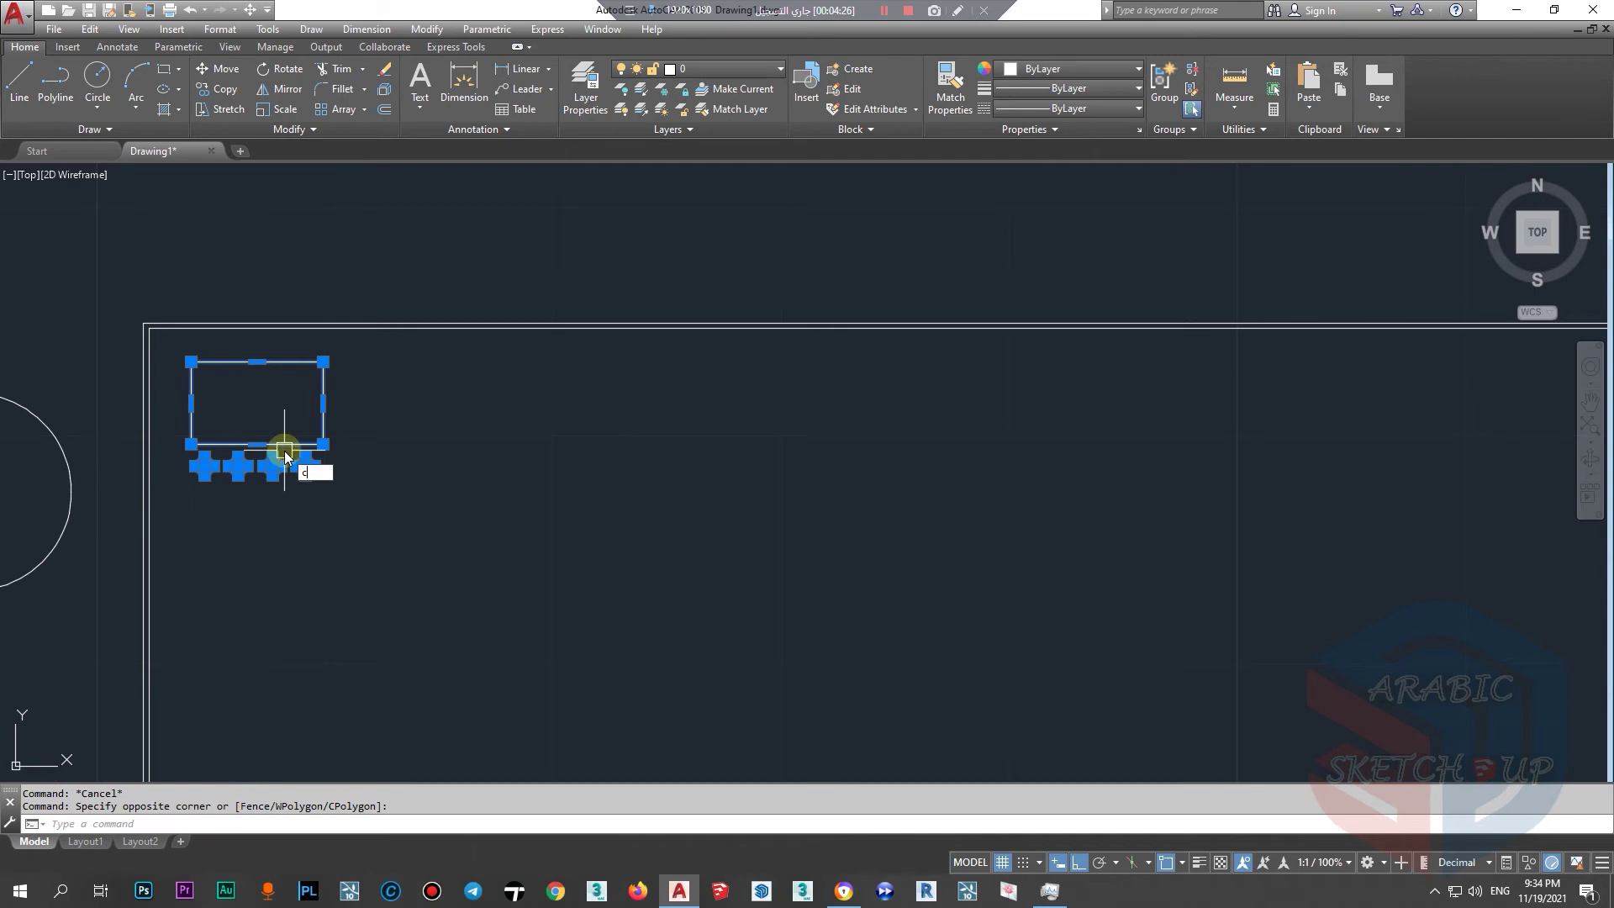
key(Return)
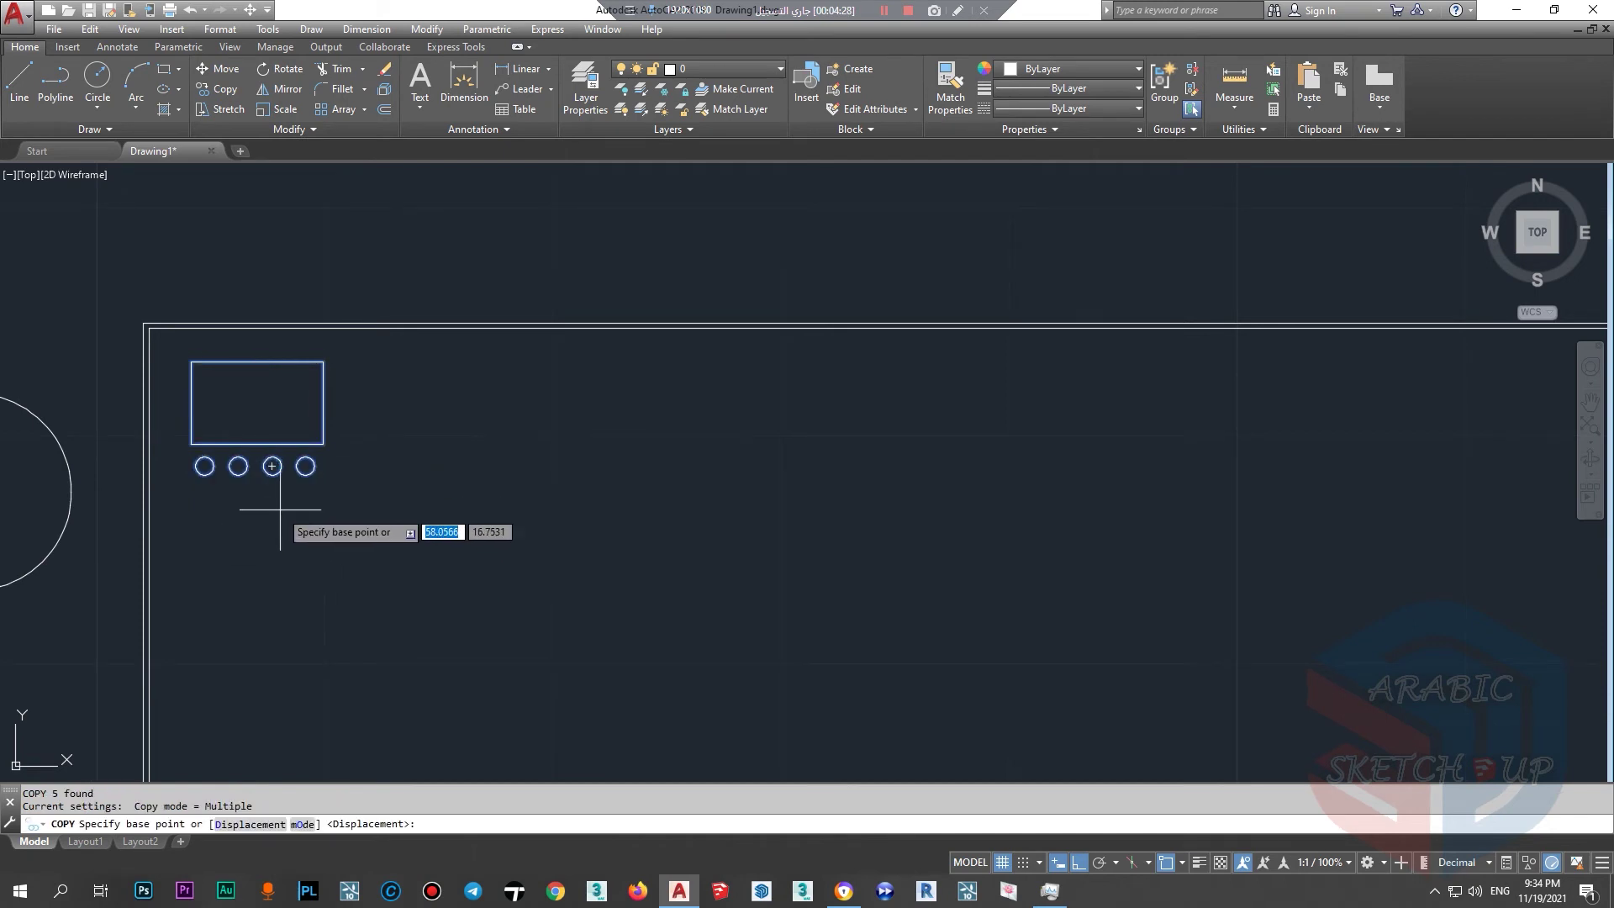
click(324, 363)
scroll(470, 353, down, 2)
scroll(400, 362, up, 2)
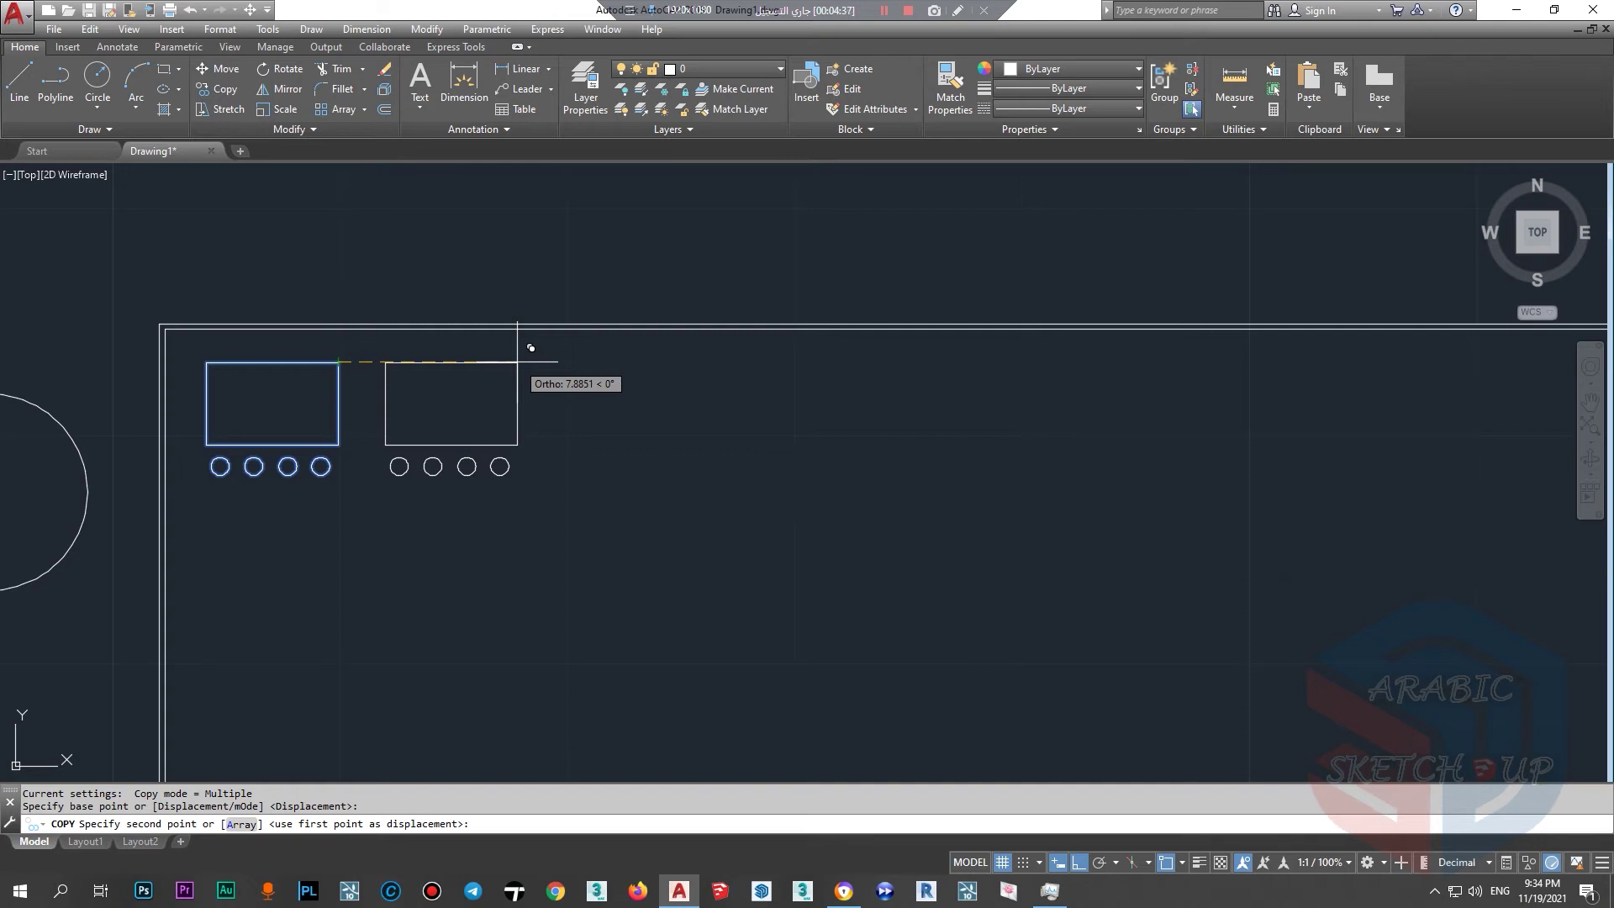
text(8)
key(Return)
scroll(461, 361, up, 2)
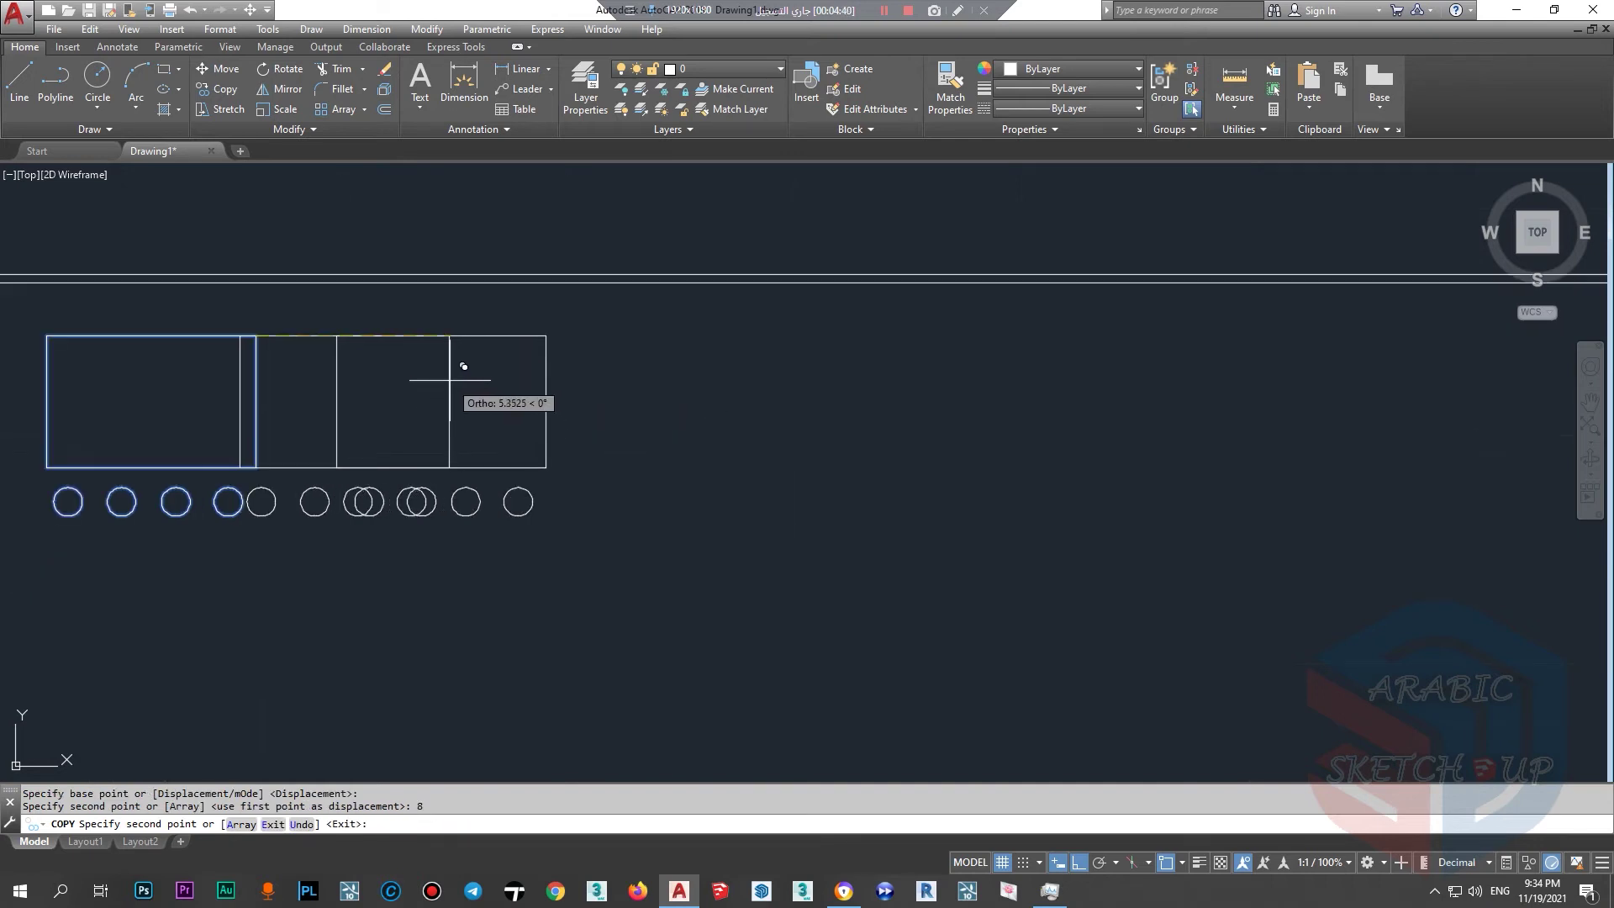
key(Escape)
Add a linear dimension above the two small rectangles, between their upper-right corners.
click(117, 46)
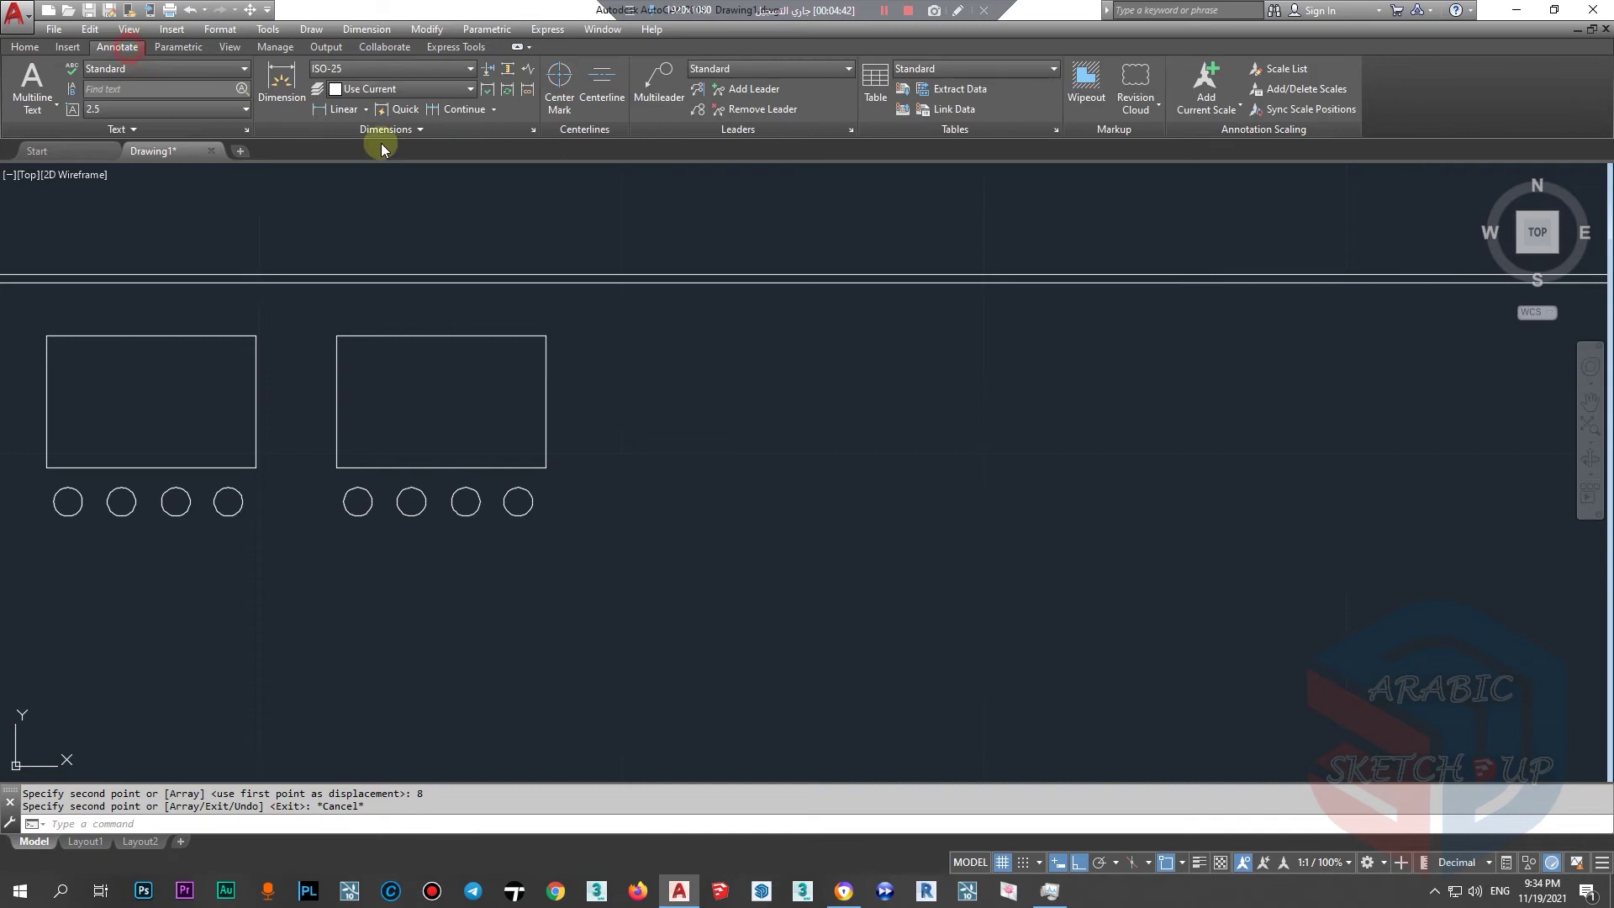
click(324, 110)
click(256, 336)
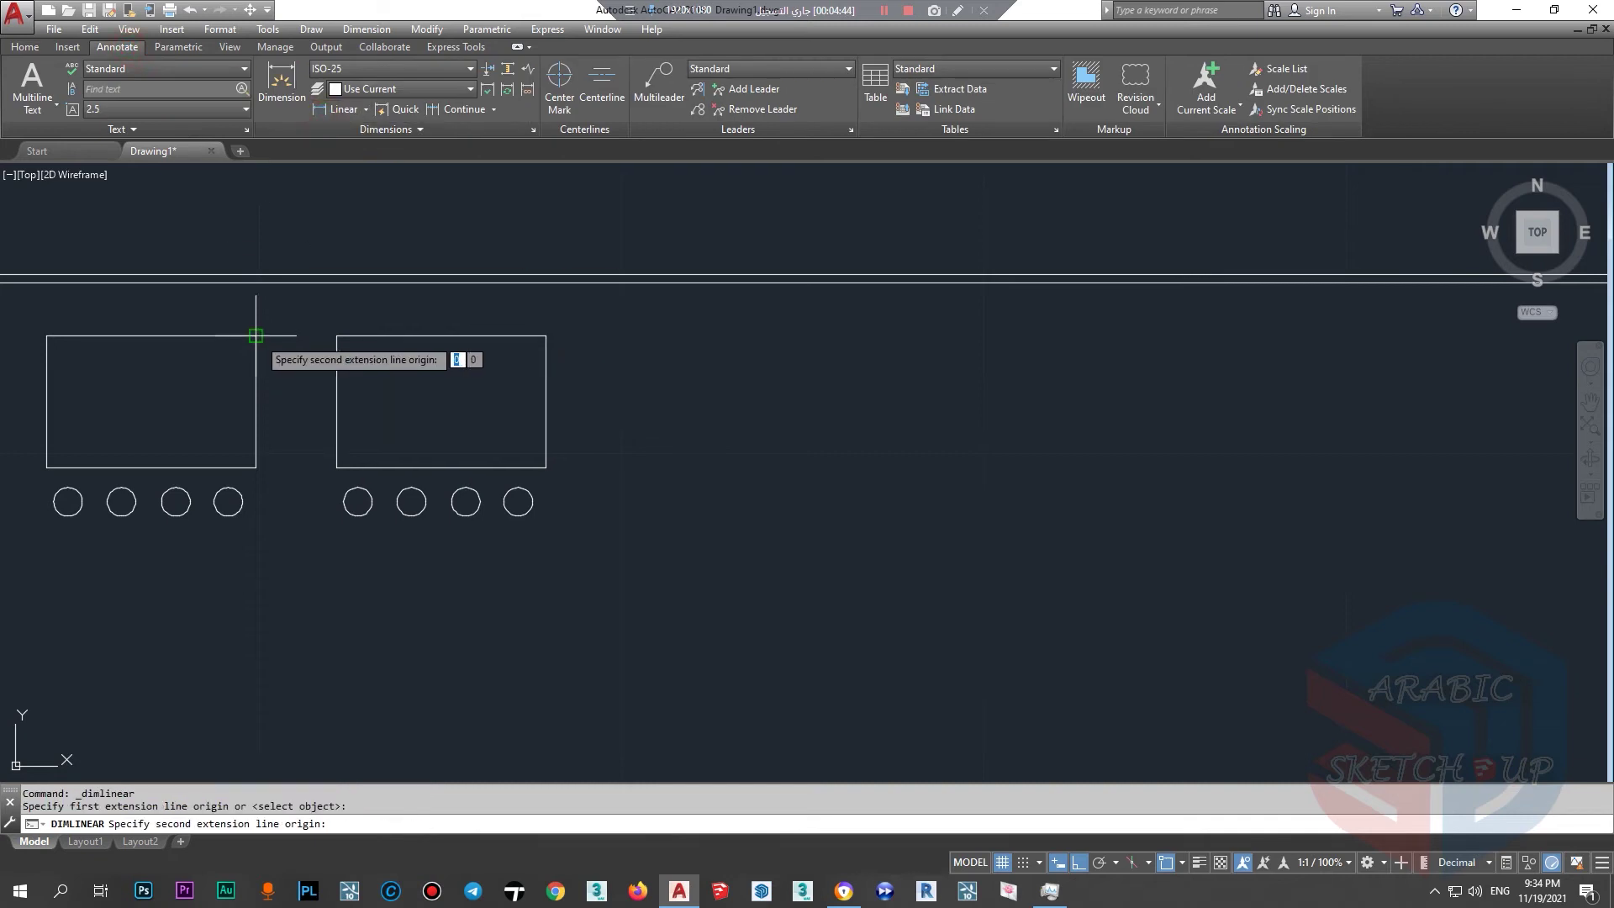
click(546, 336)
click(557, 238)
middle_drag(524, 332, 499, 395)
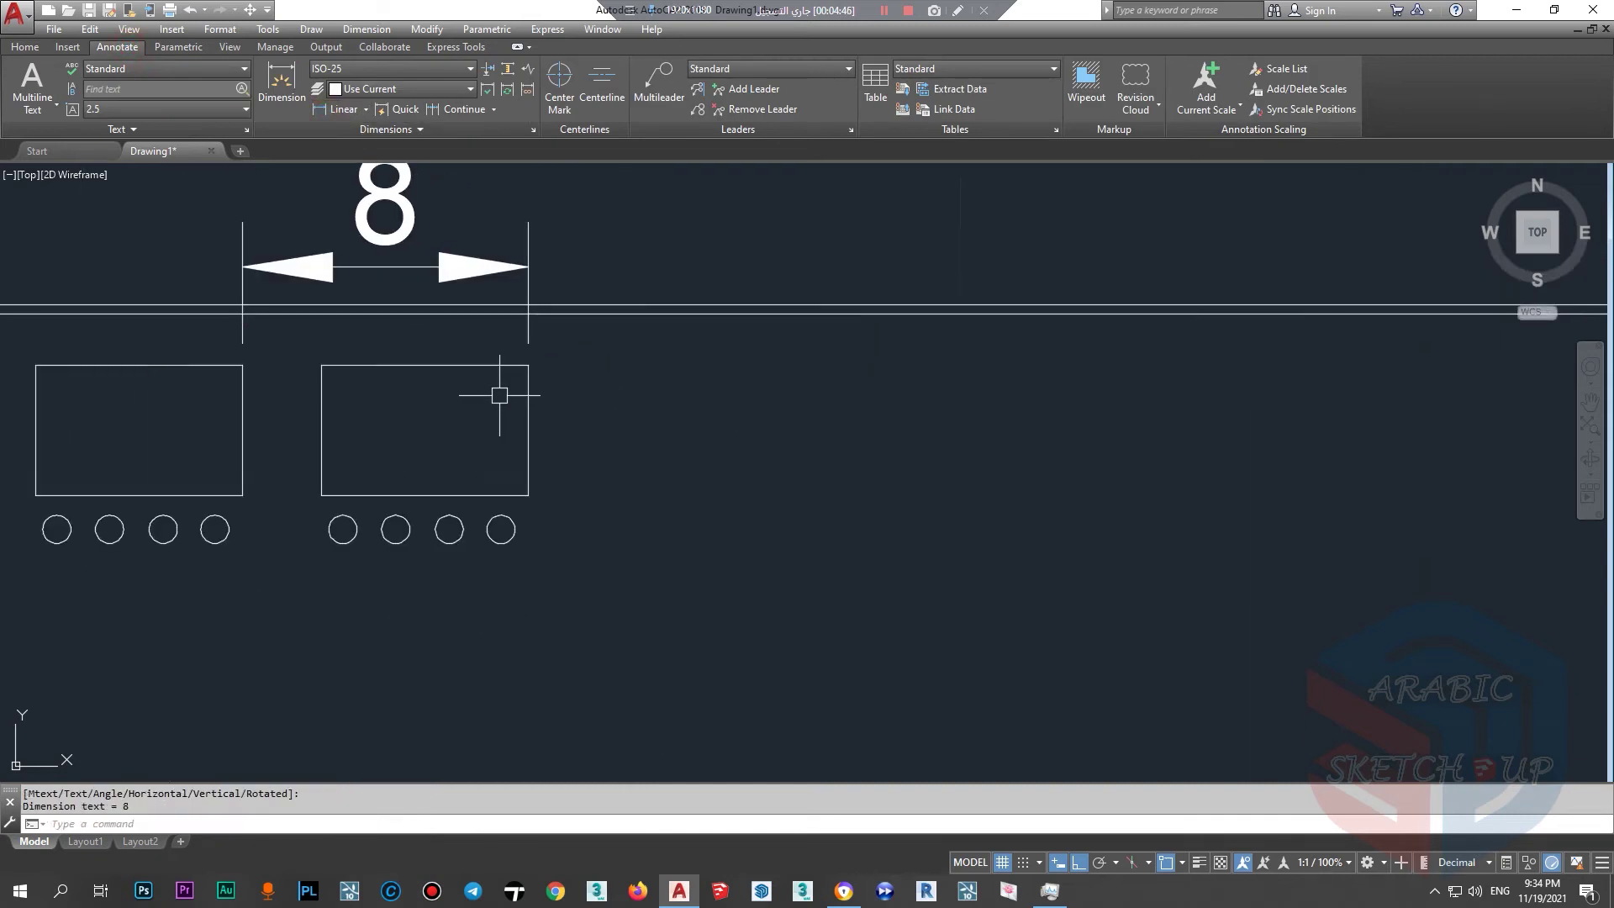
Copy the second rectangle and its four circles 8 units to the right, using the midpoint of its top edge as base point.
click(296, 576)
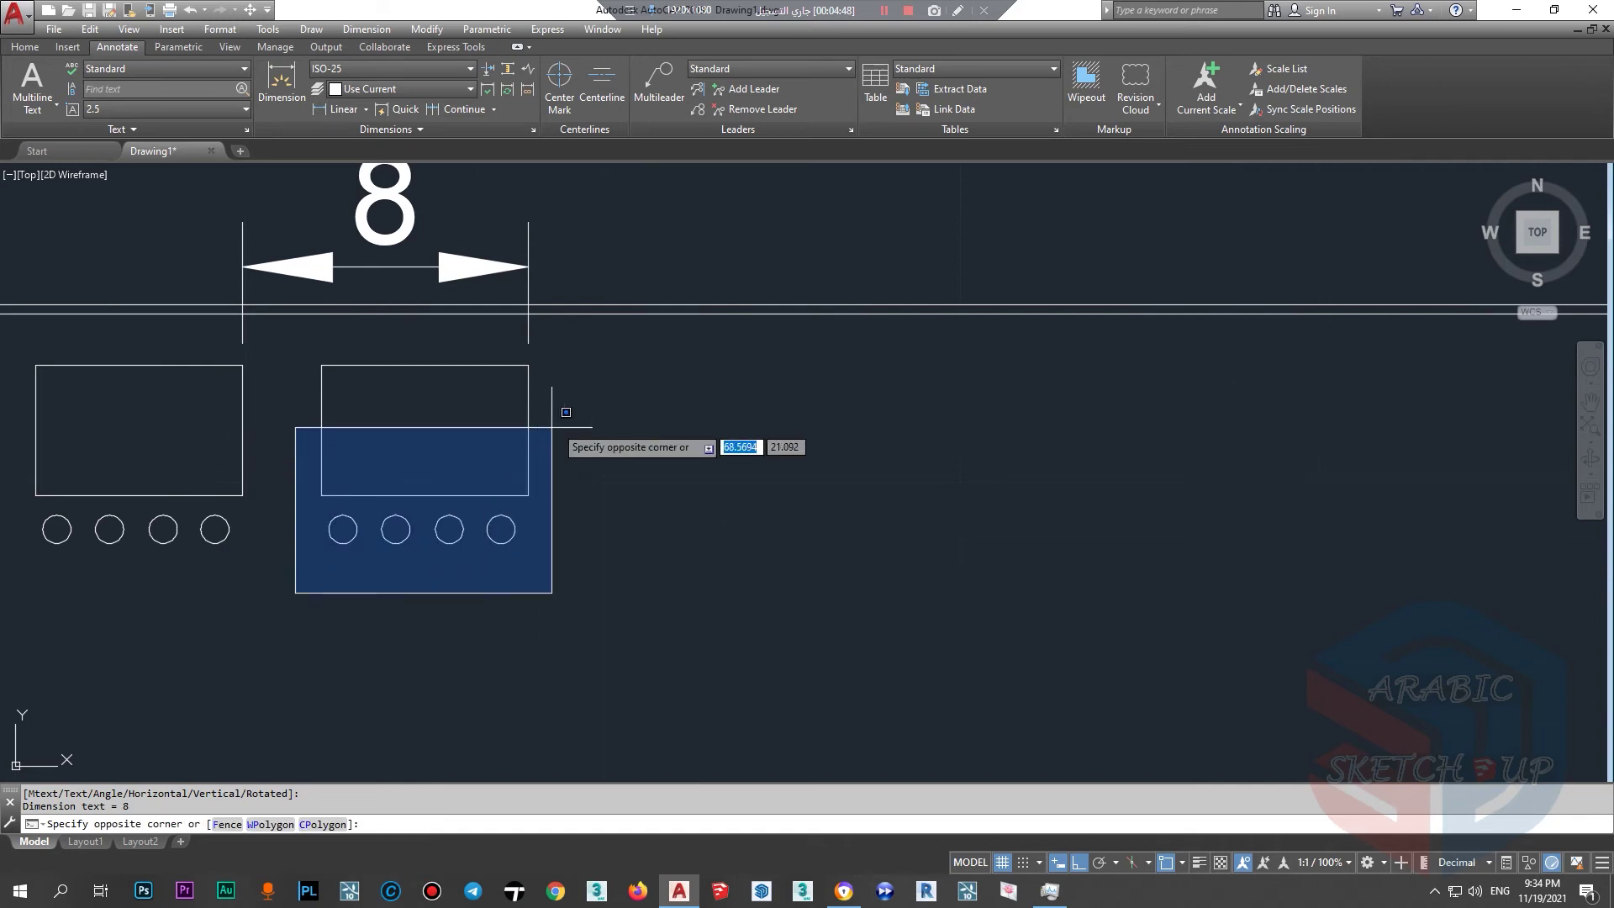
click(559, 353)
text(co)
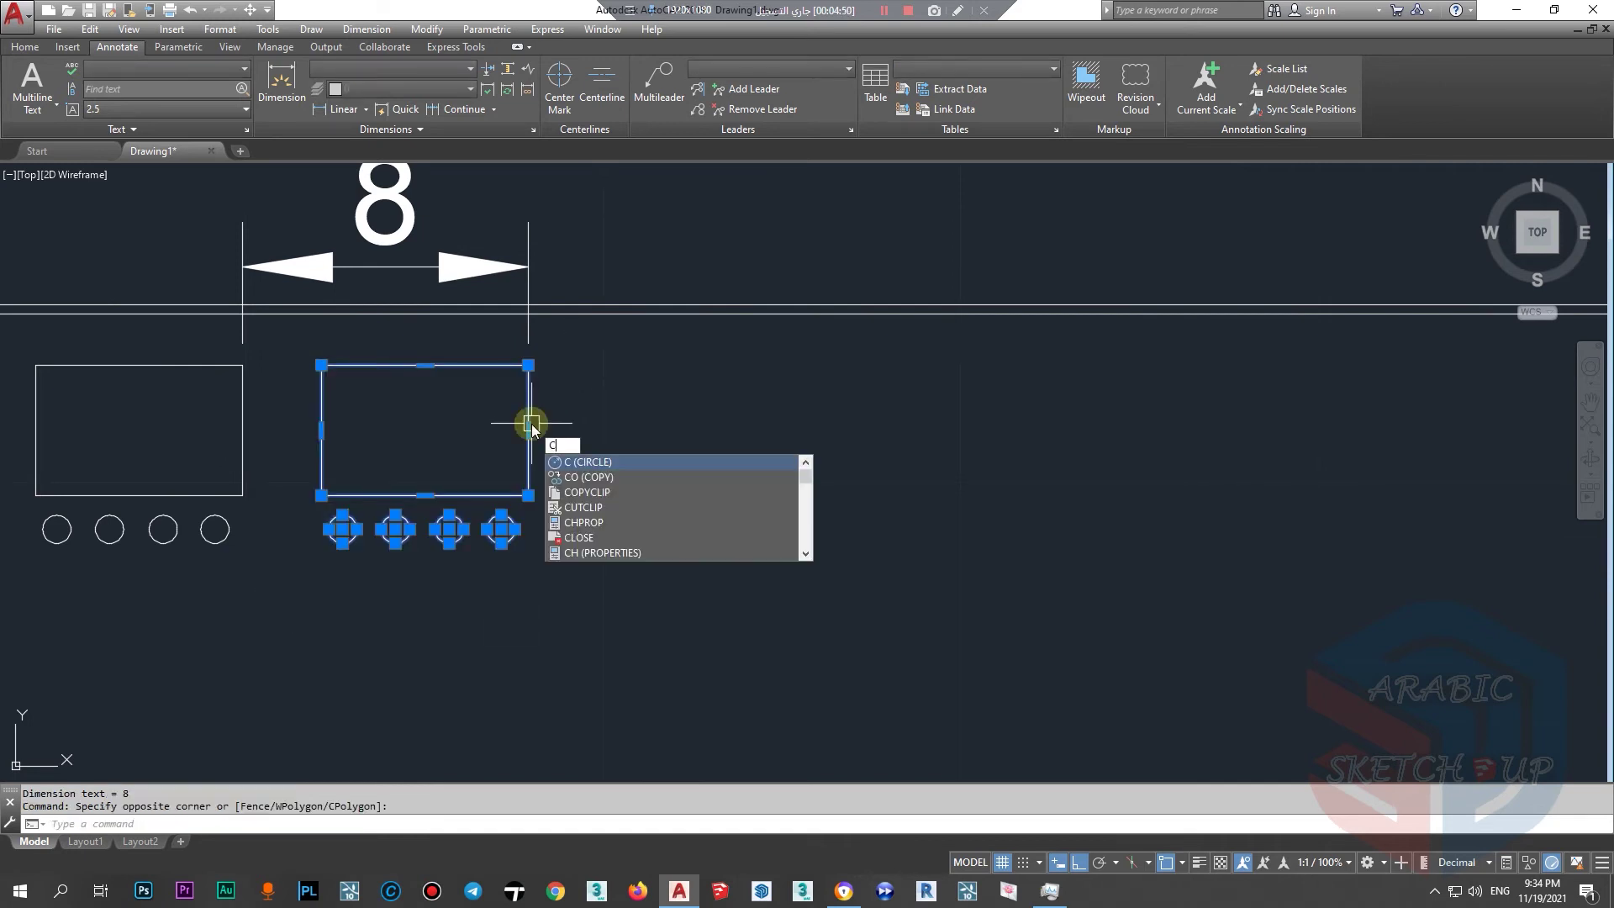
key(Return)
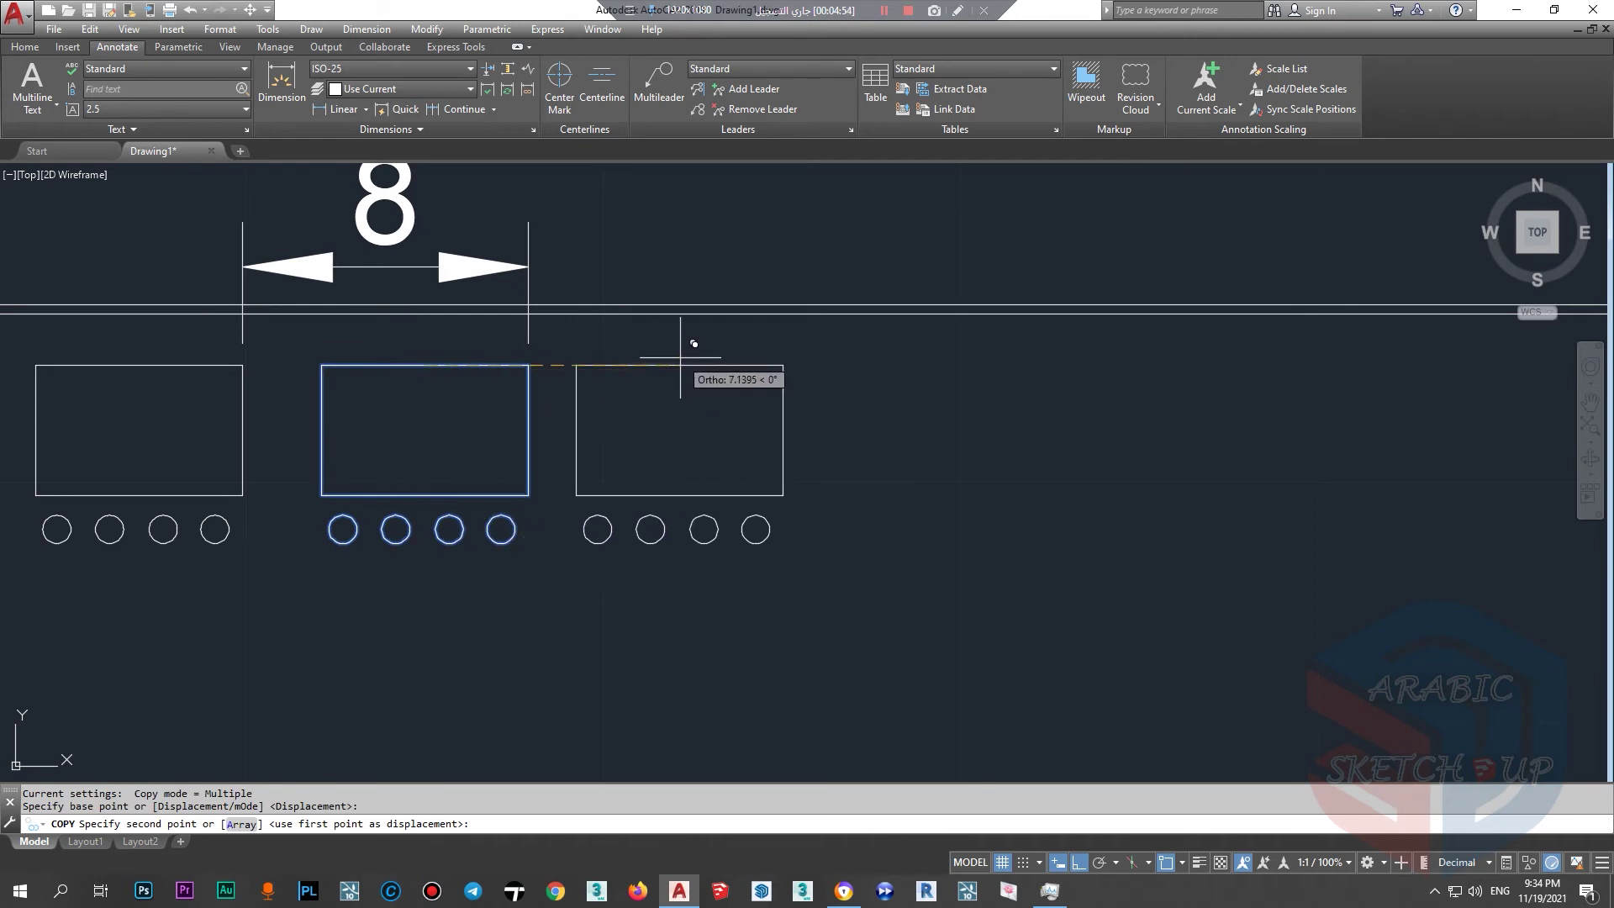
text(8)
key(Return)
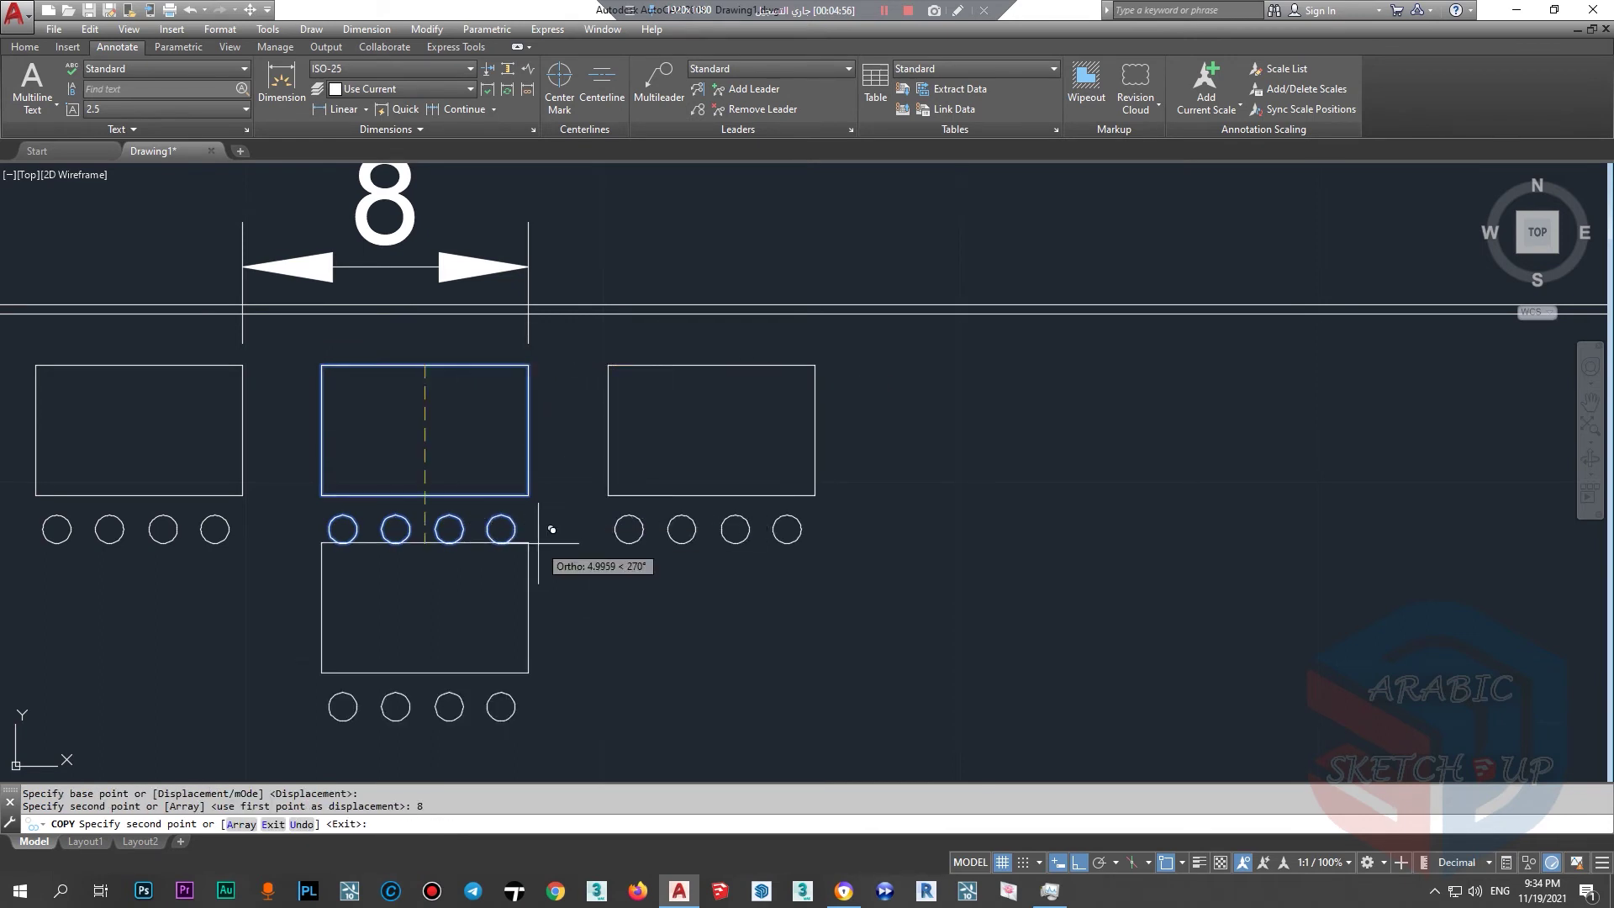
key(Escape)
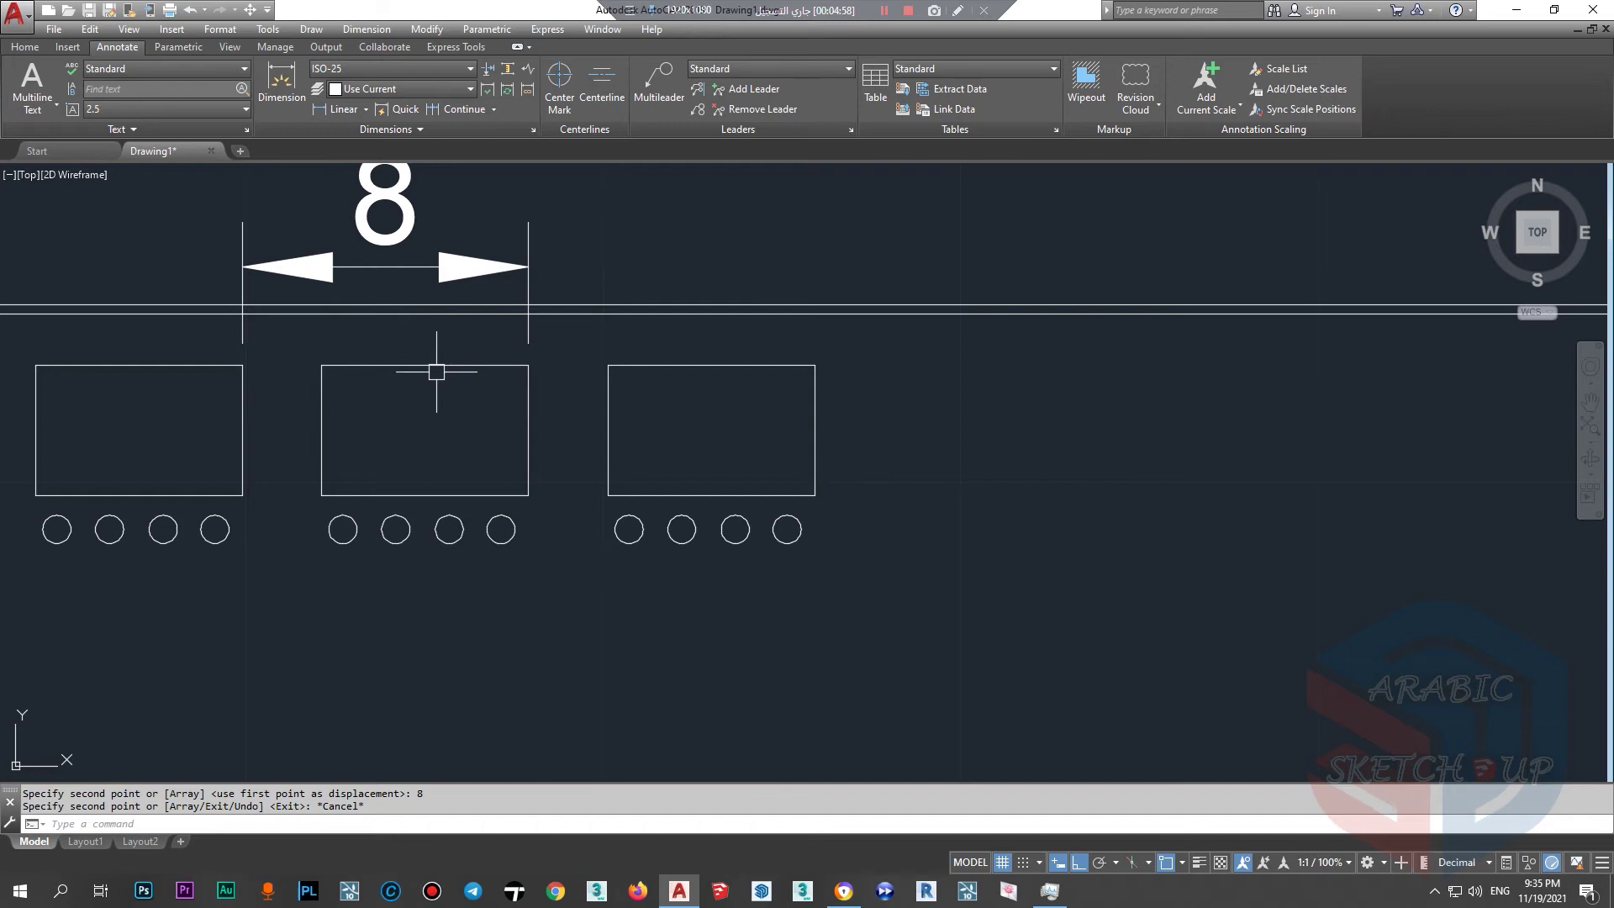
Add a linear dimension between the top-edge midpoints of the second and third small rectangles, aligned with the existing dimension.
click(337, 102)
click(528, 365)
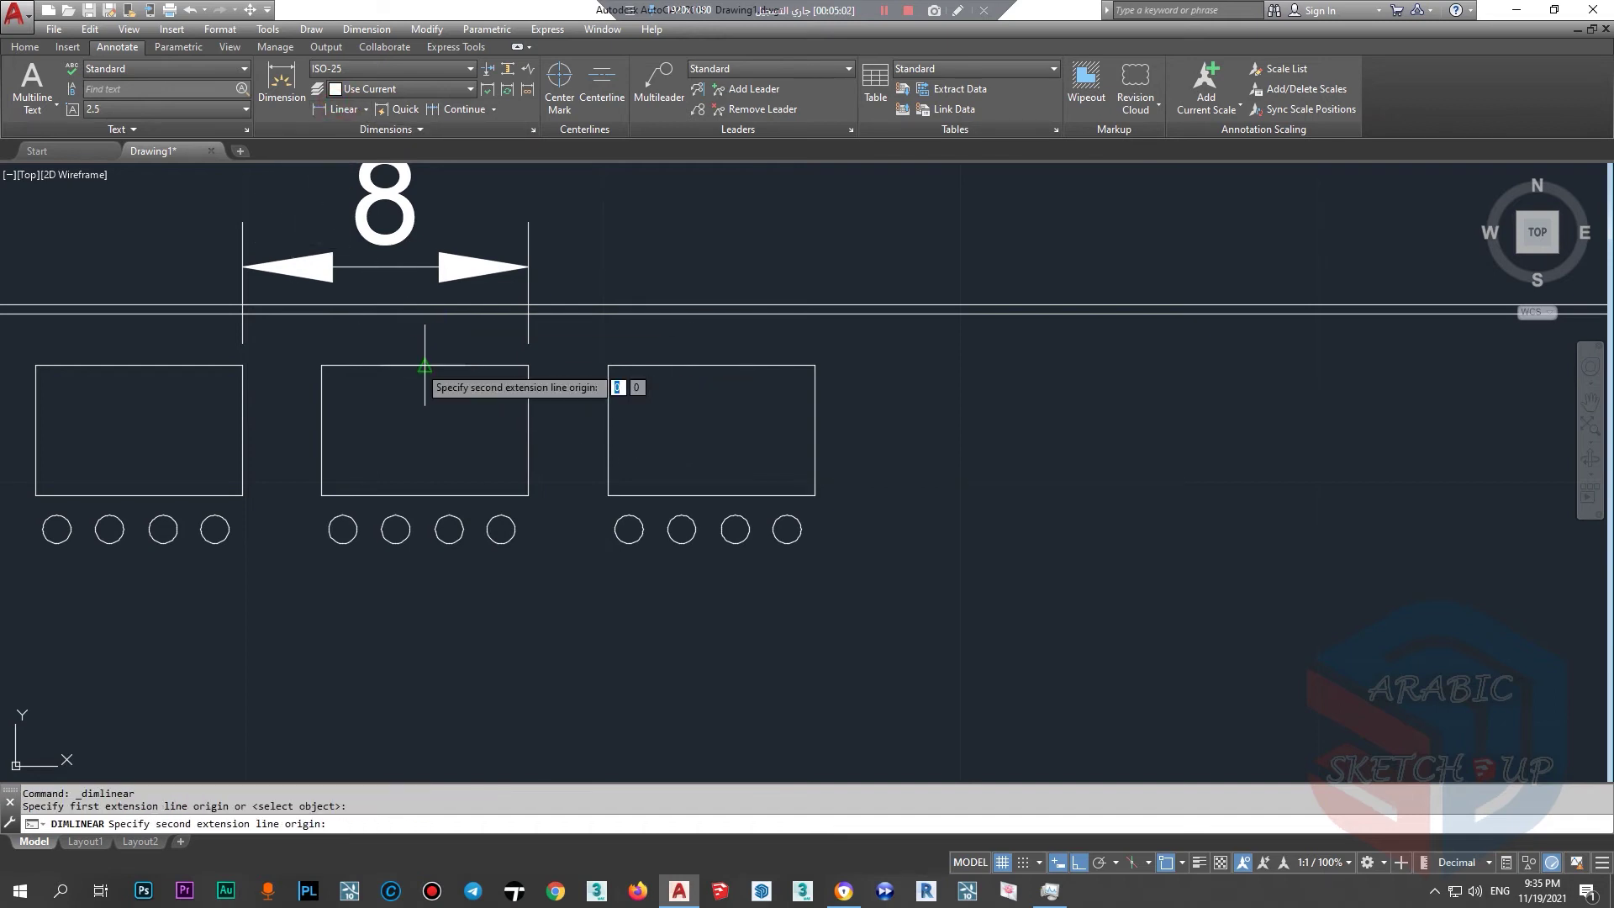
click(711, 366)
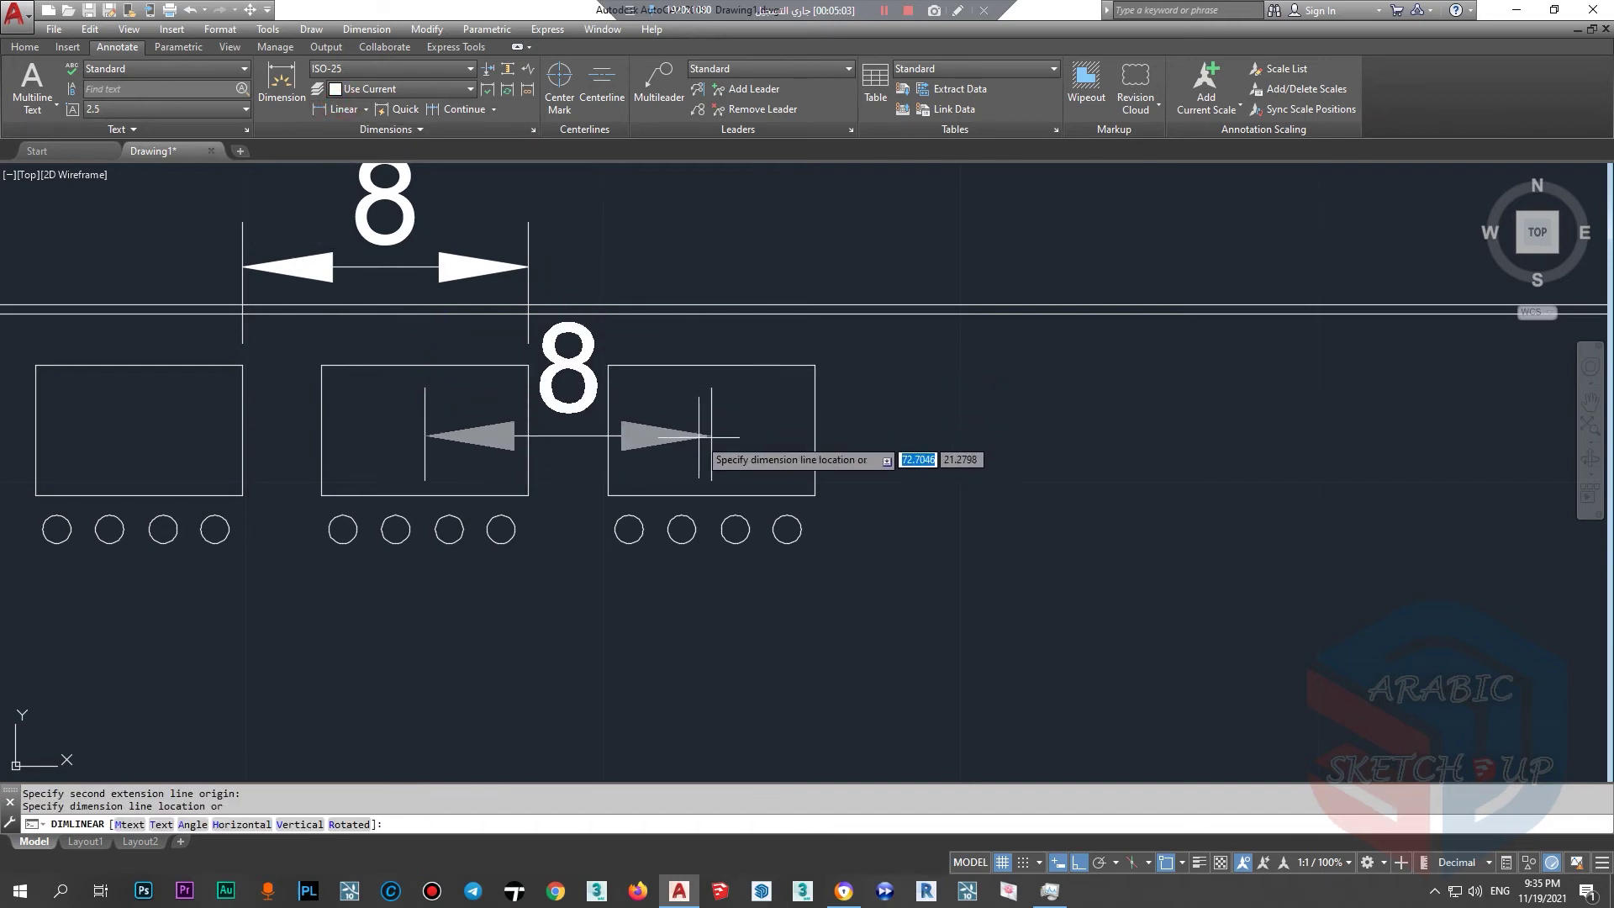
click(711, 267)
key(Escape)
Delete both linear dimensions above the small rectangles.
click(687, 259)
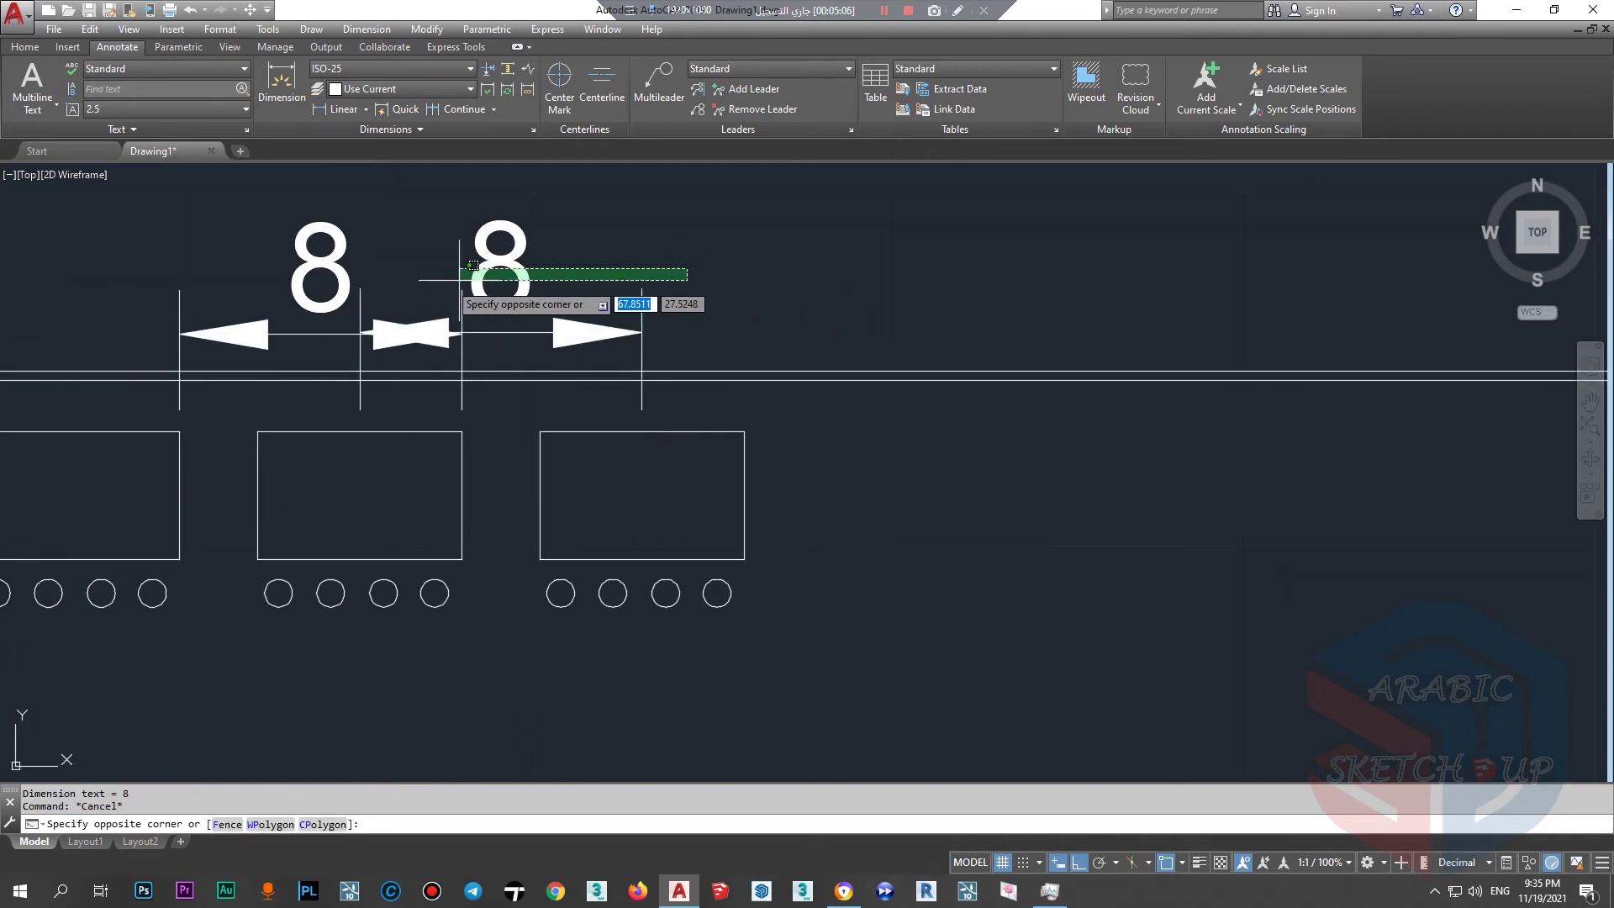
click(470, 314)
key(Delete)
Delete the third and second rectangle-and-circle sets, keeping only the original set in the outer rectangle's upper-left corner.
click(881, 684)
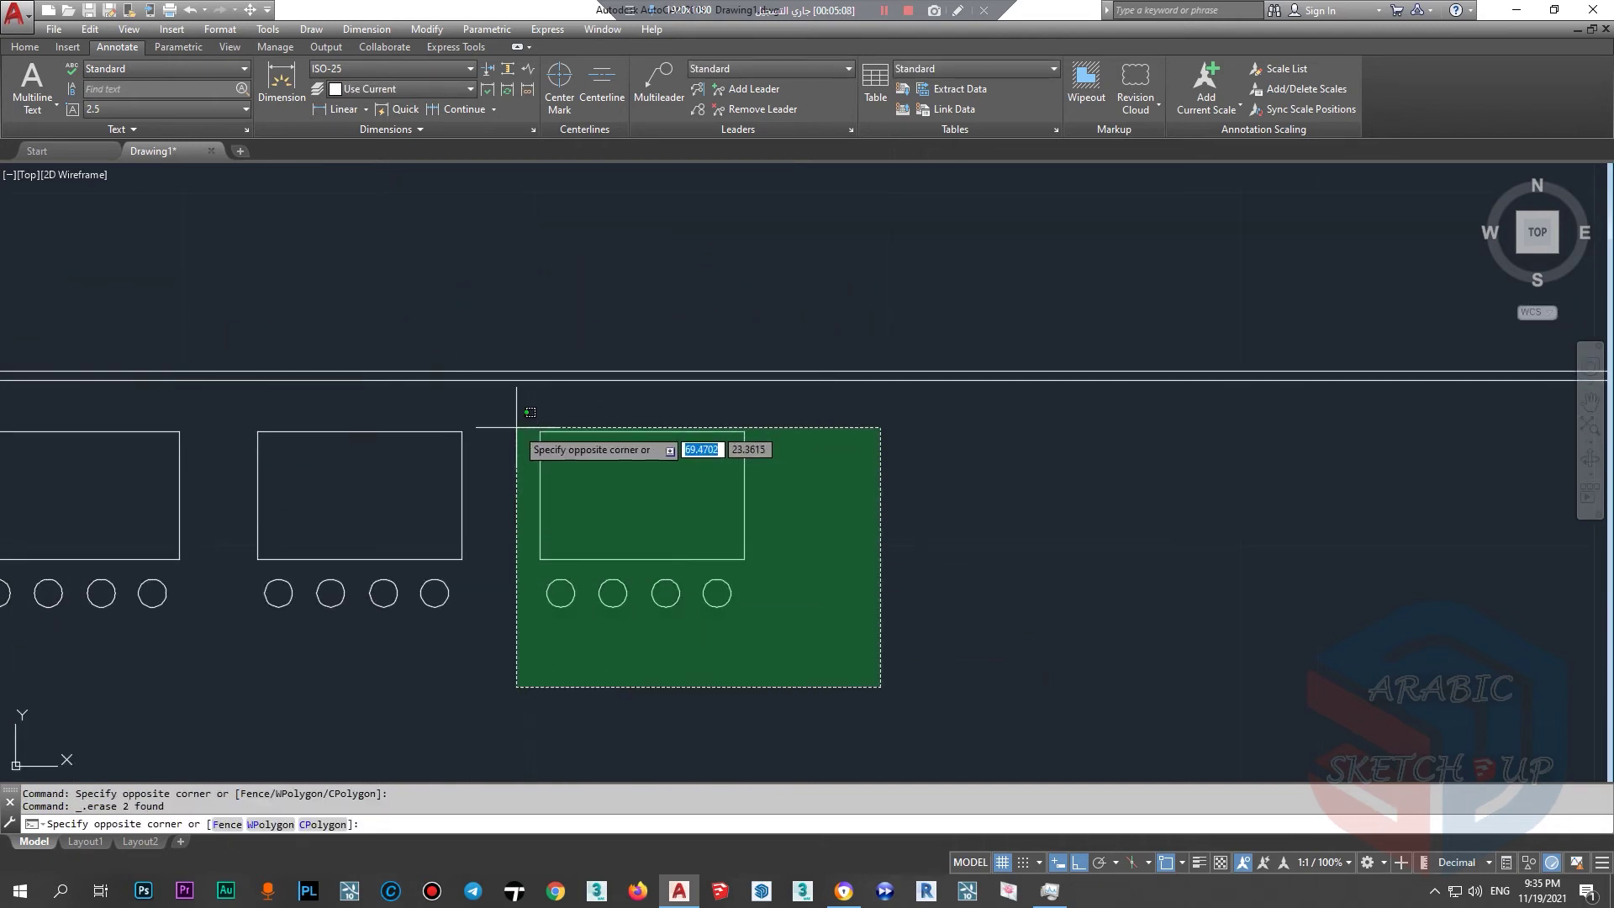
click(513, 428)
key(Delete)
click(559, 683)
click(240, 426)
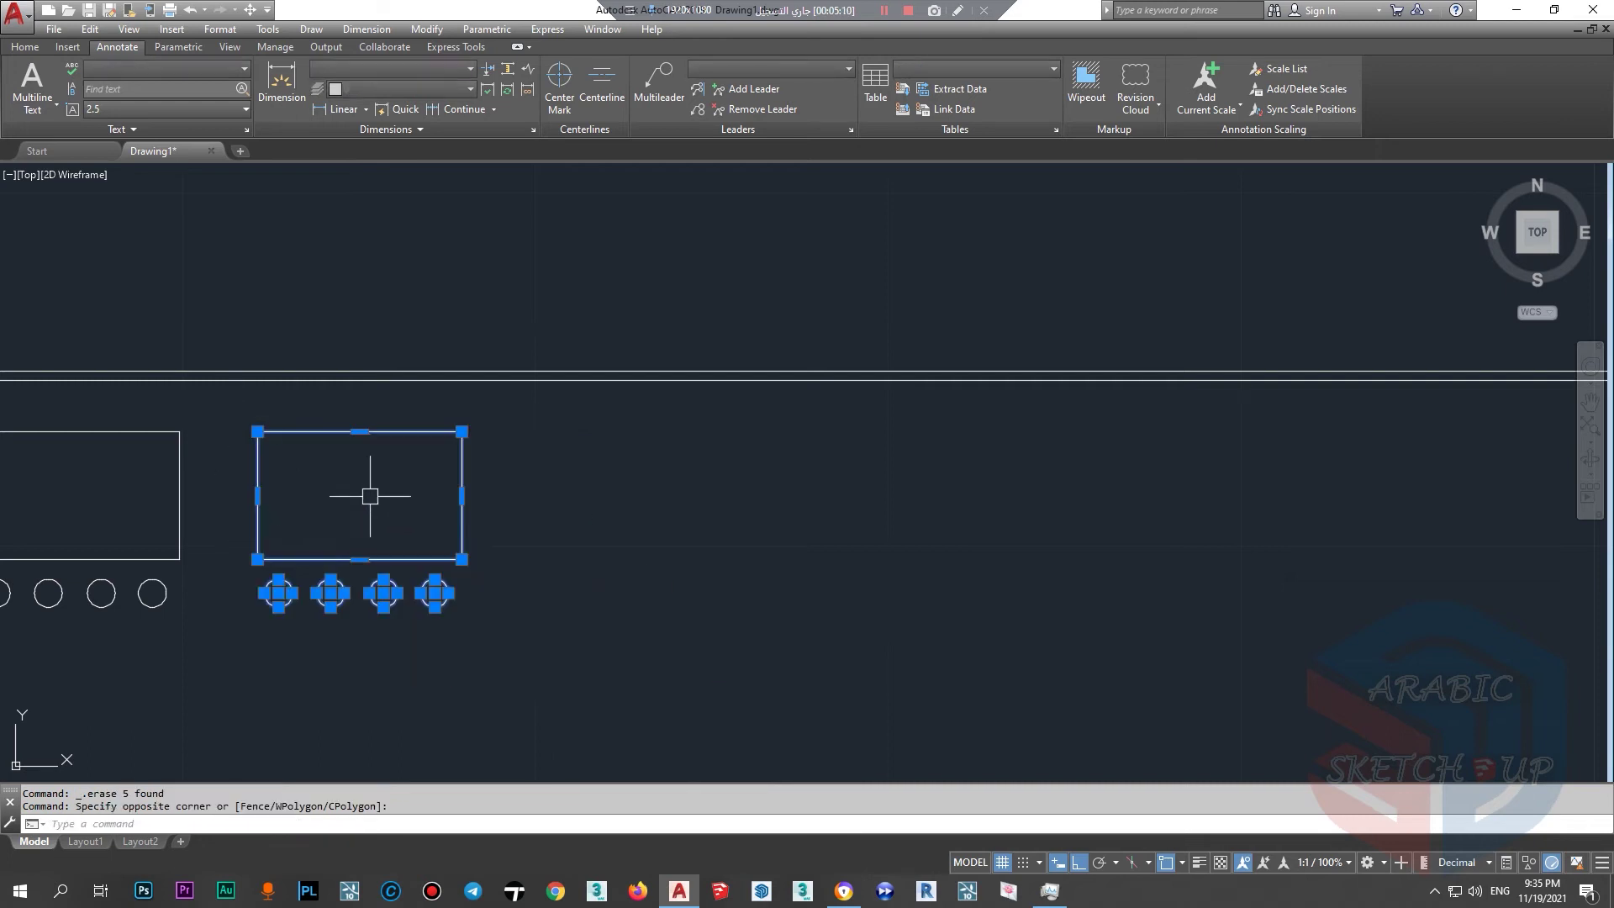
key(Delete)
scroll(371, 492, down, 2)
scroll(200, 531, up, 2)
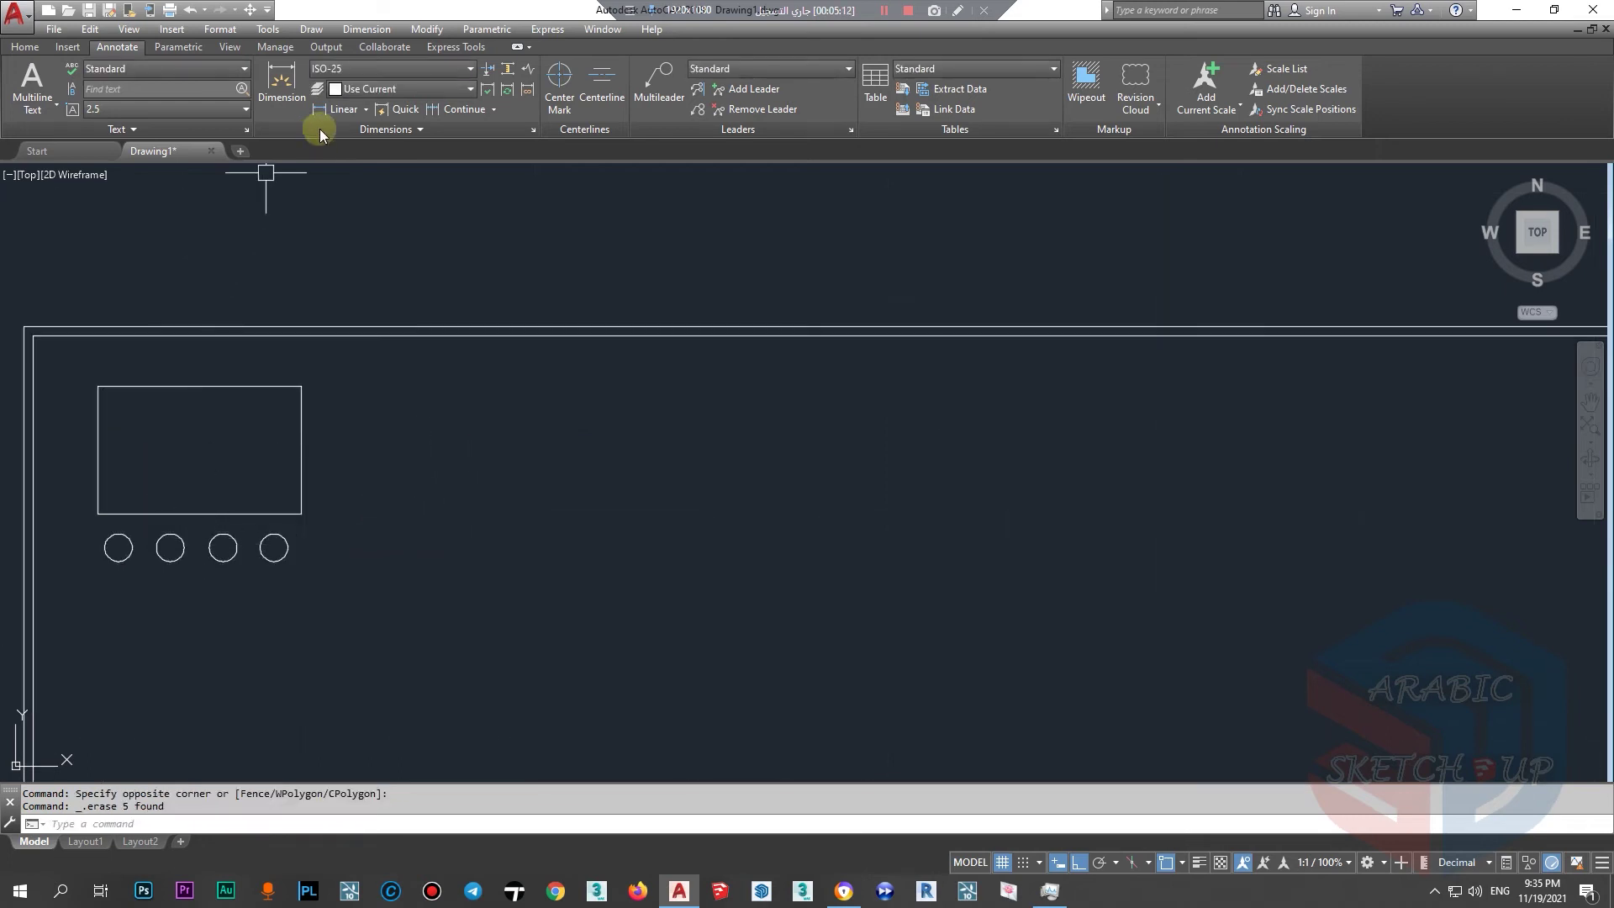
Copy the rectangle and its four circles as a horizontal array of 10 items spaced 8 units, from the rectangle's upper-right corner.
click(431, 626)
click(121, 405)
text(co)
key(Return)
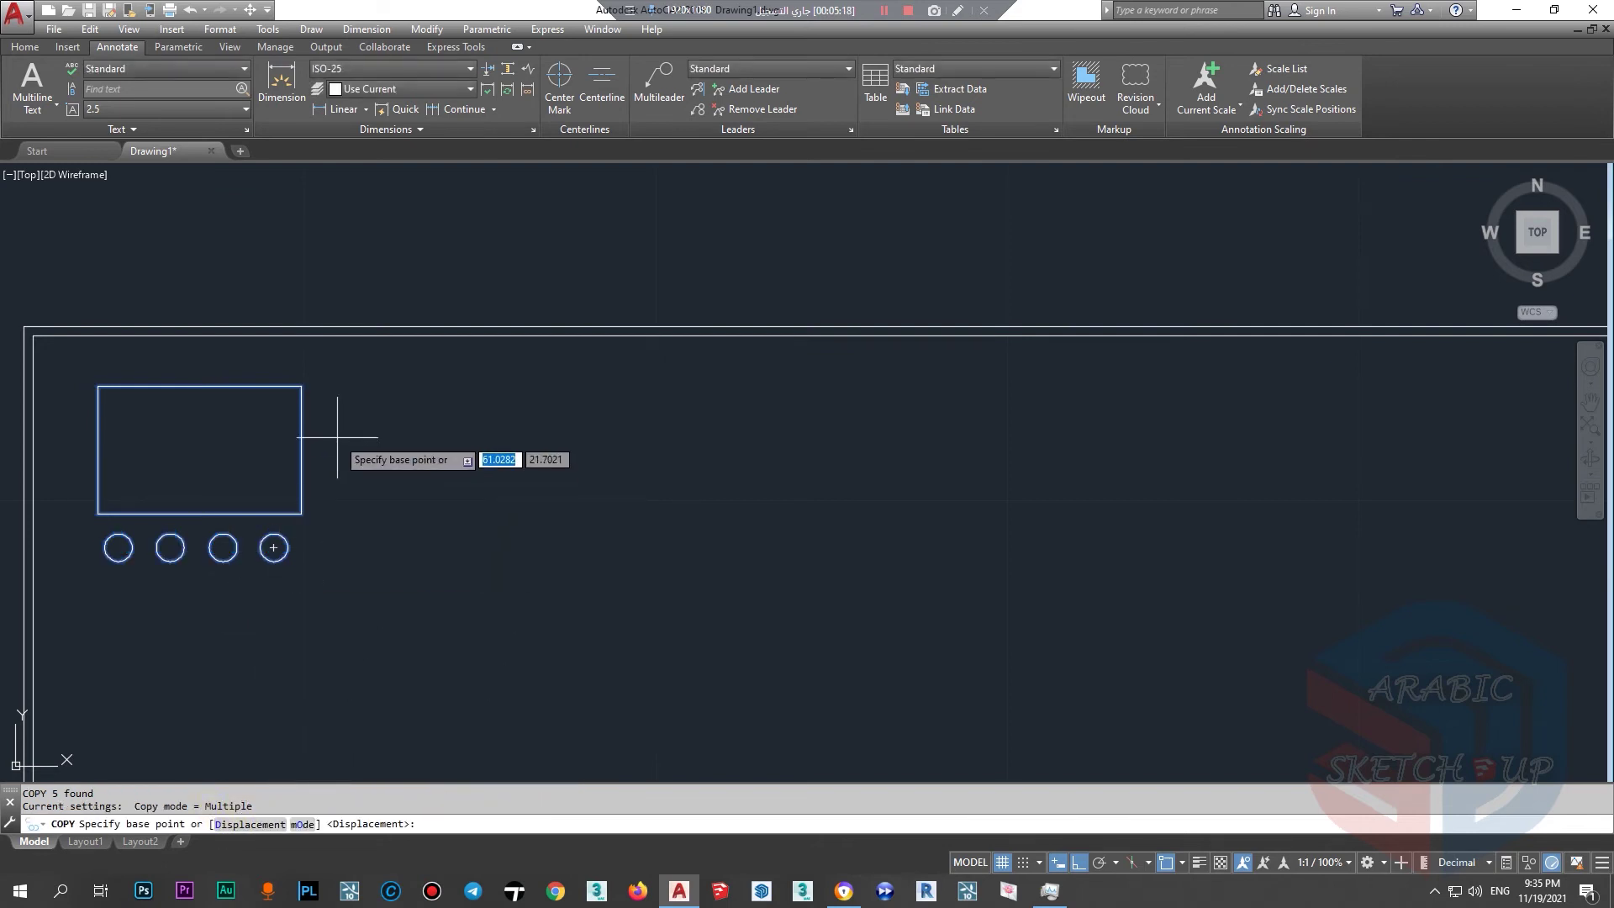
click(301, 386)
scroll(529, 395, down, 2)
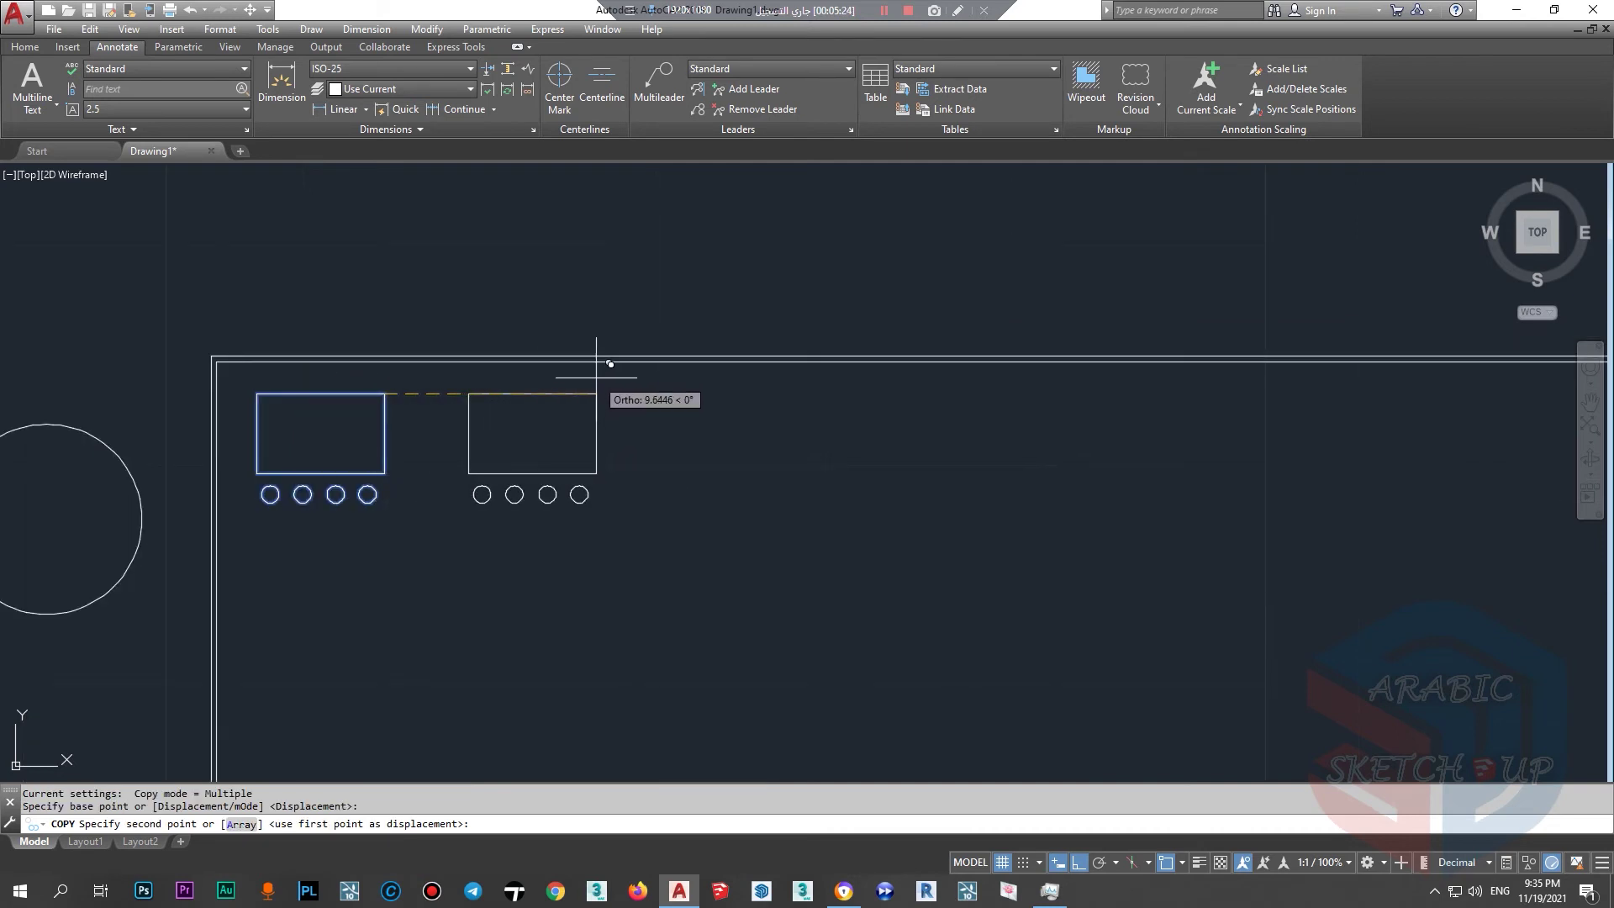
scroll(597, 377, down, 2)
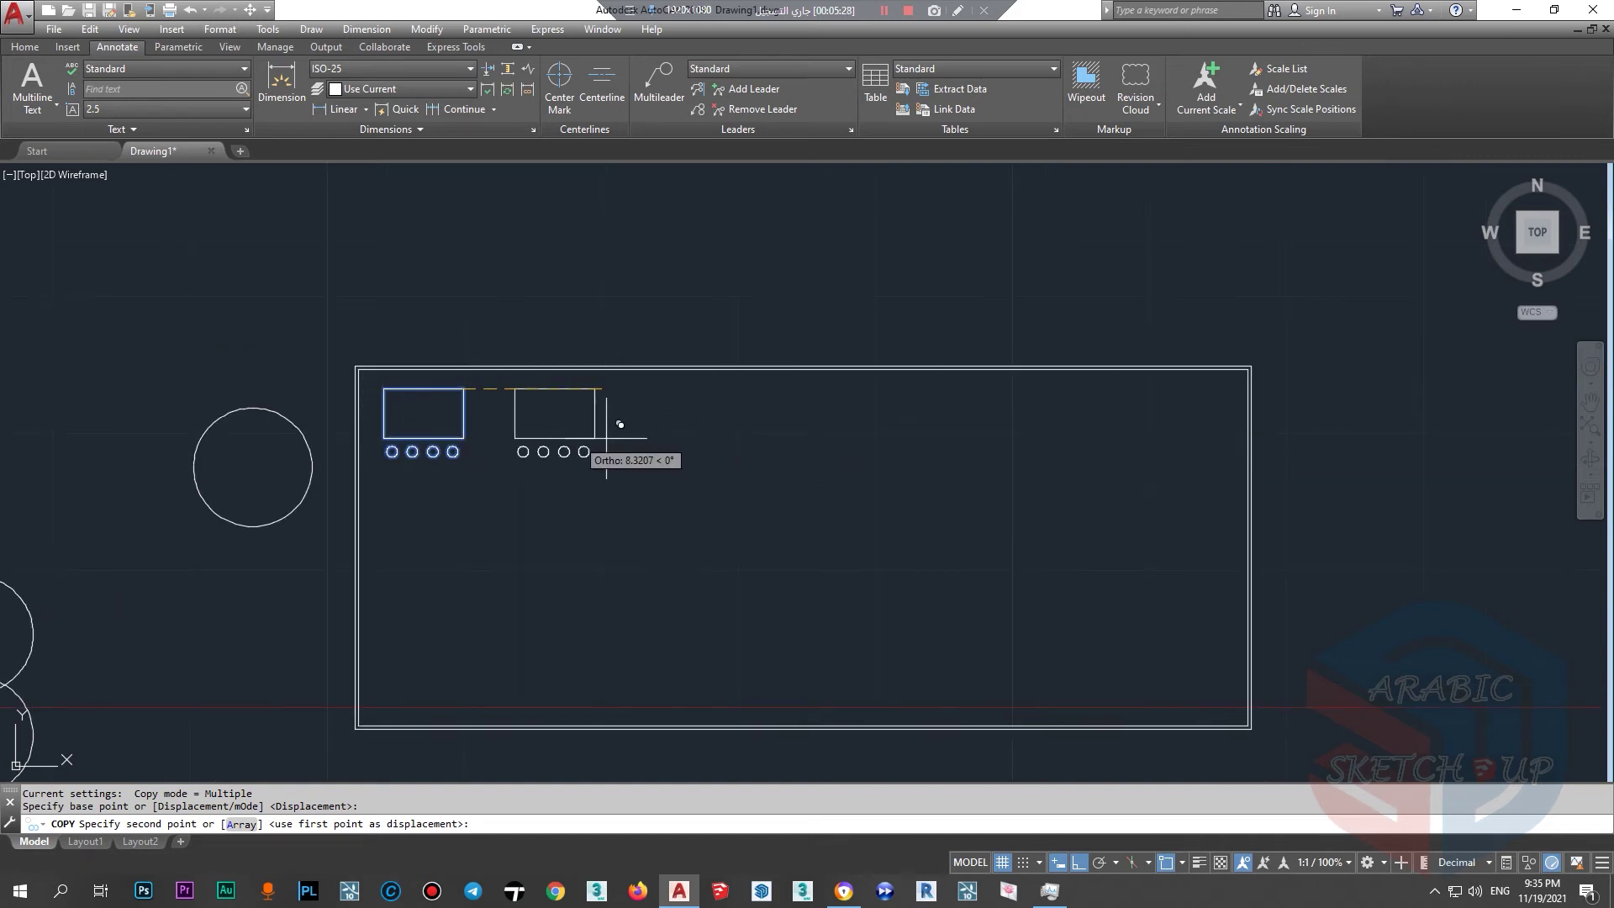
scroll(474, 448, up, 2)
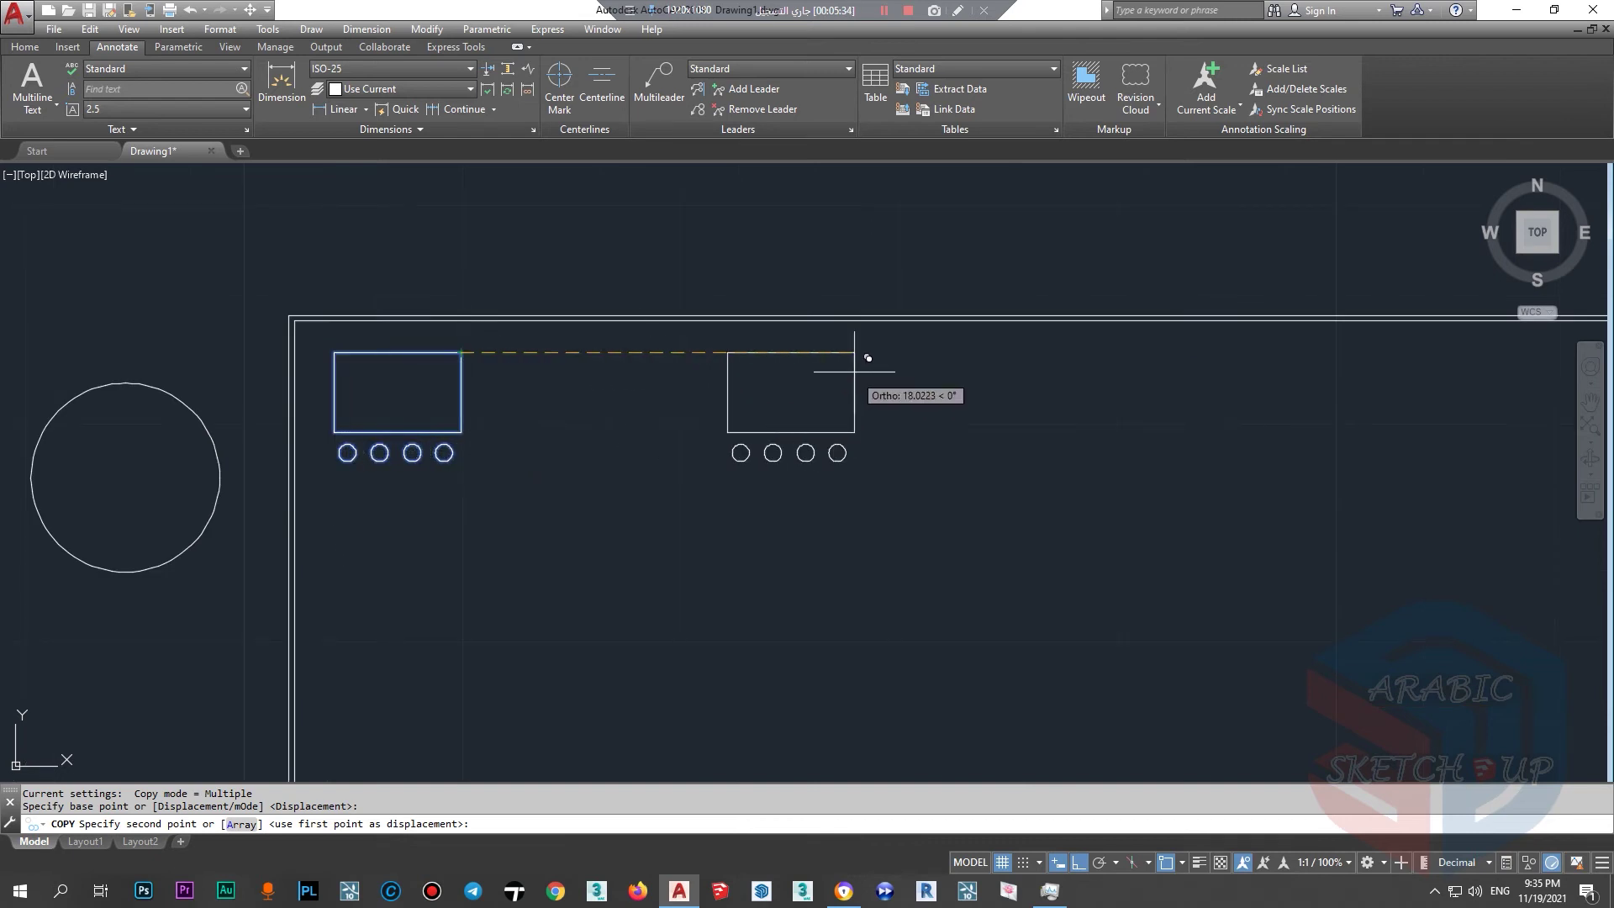
click(242, 825)
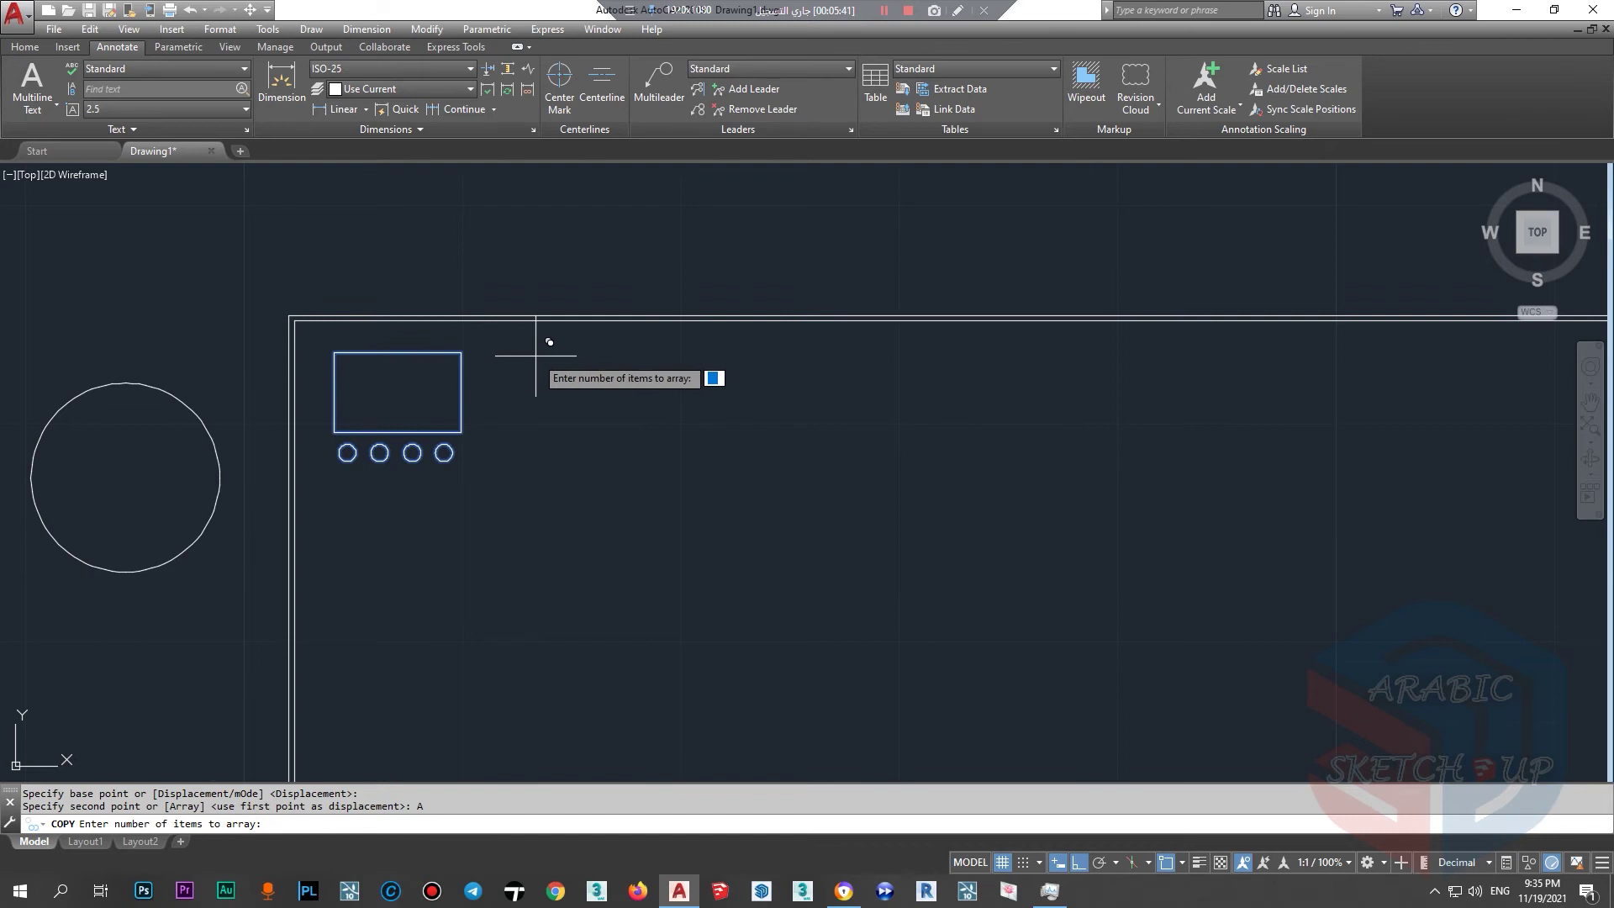
scroll(532, 358, down, 2)
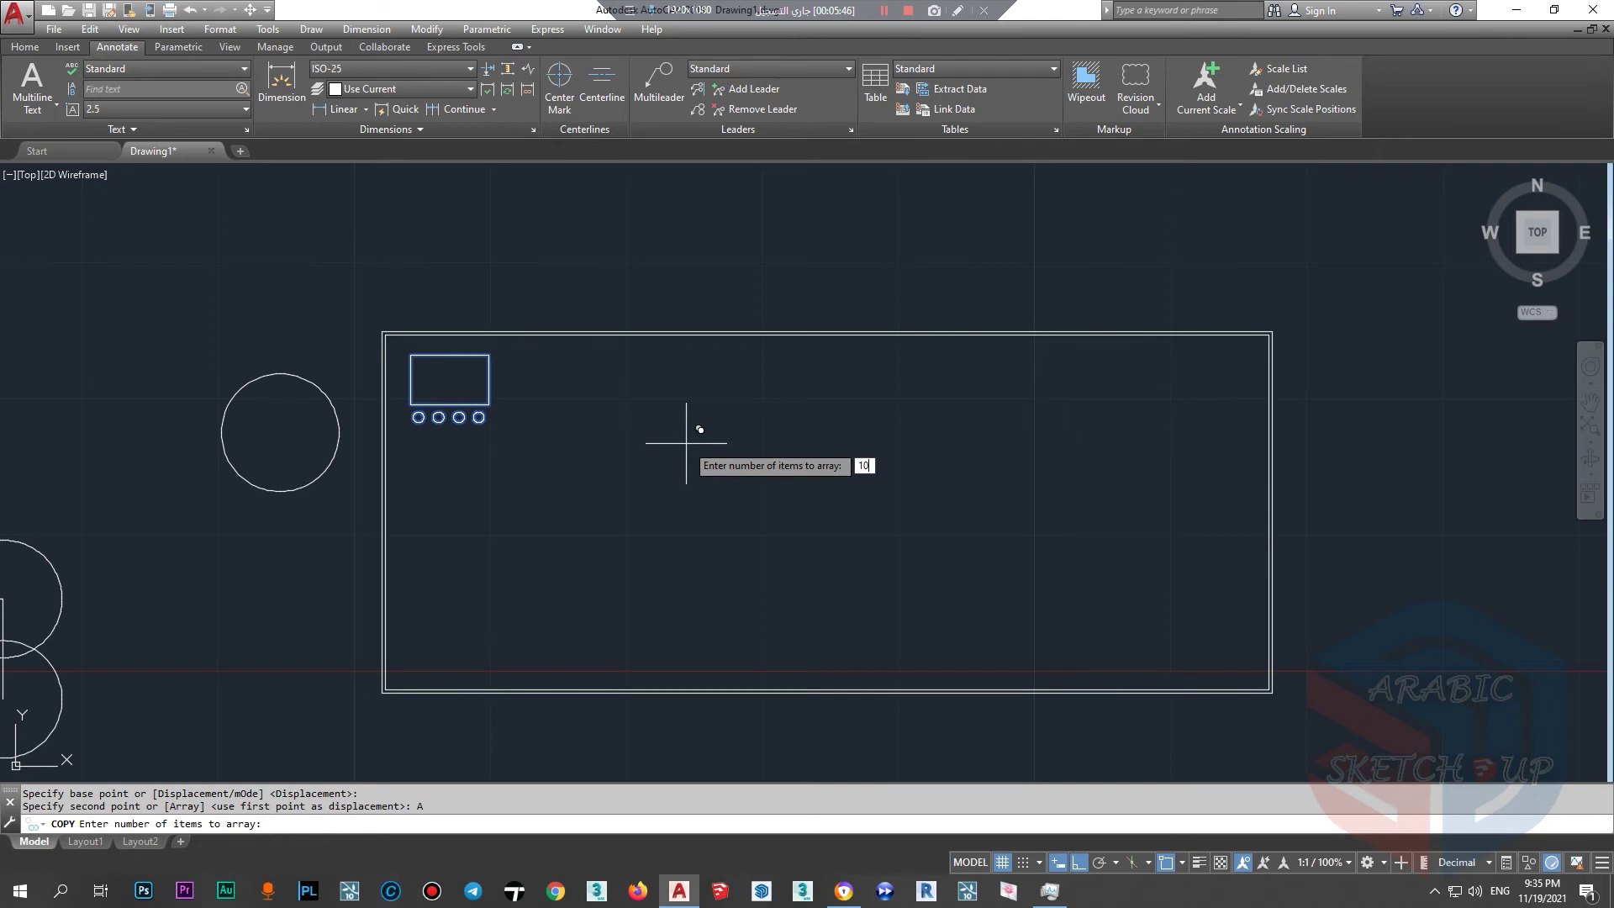
text(10)
key(Return)
scroll(620, 361, up, 4)
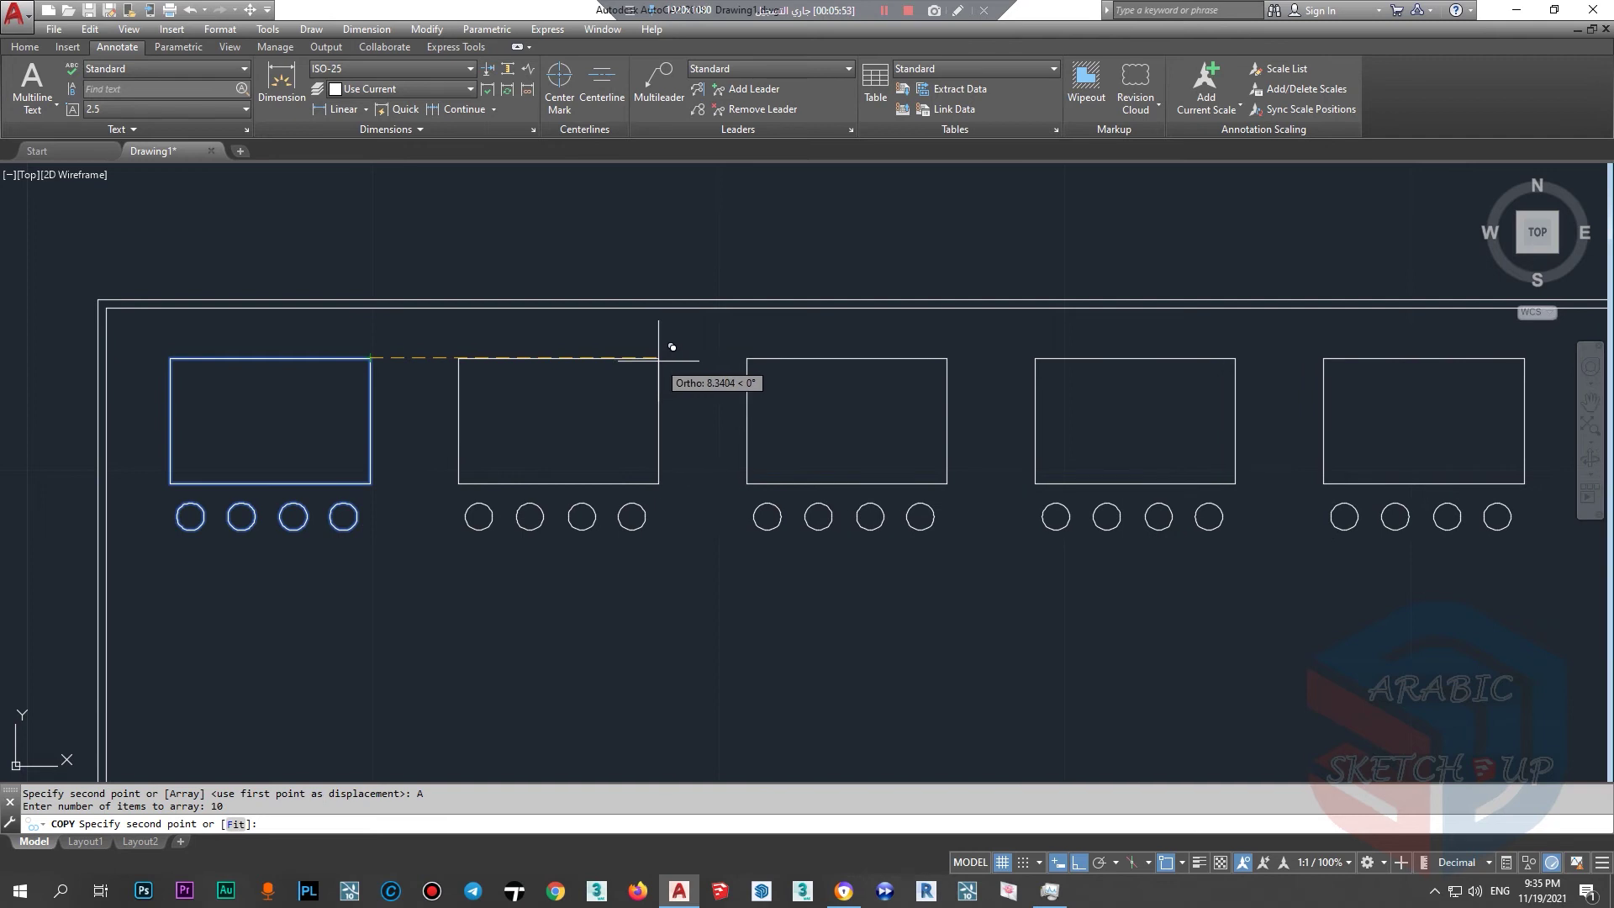
key(Return)
scroll(639, 363, down, 5)
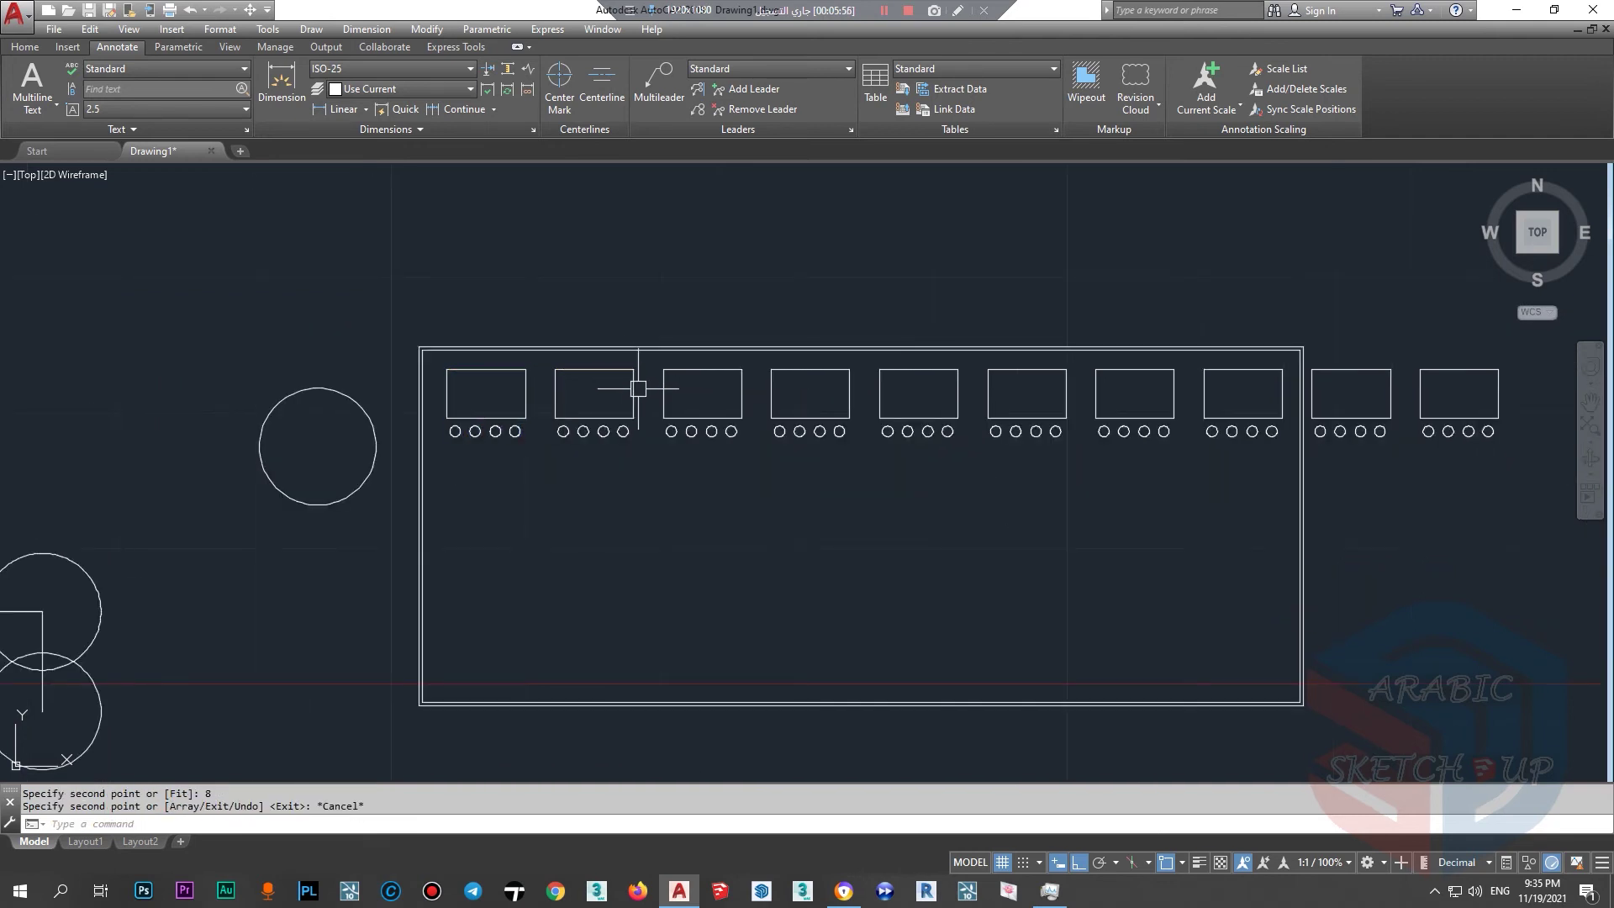
key(Escape)
Delete the two rectangle-and-circle sets that lie outside the outer rectangle's right edge.
scroll(1048, 381, up, 2)
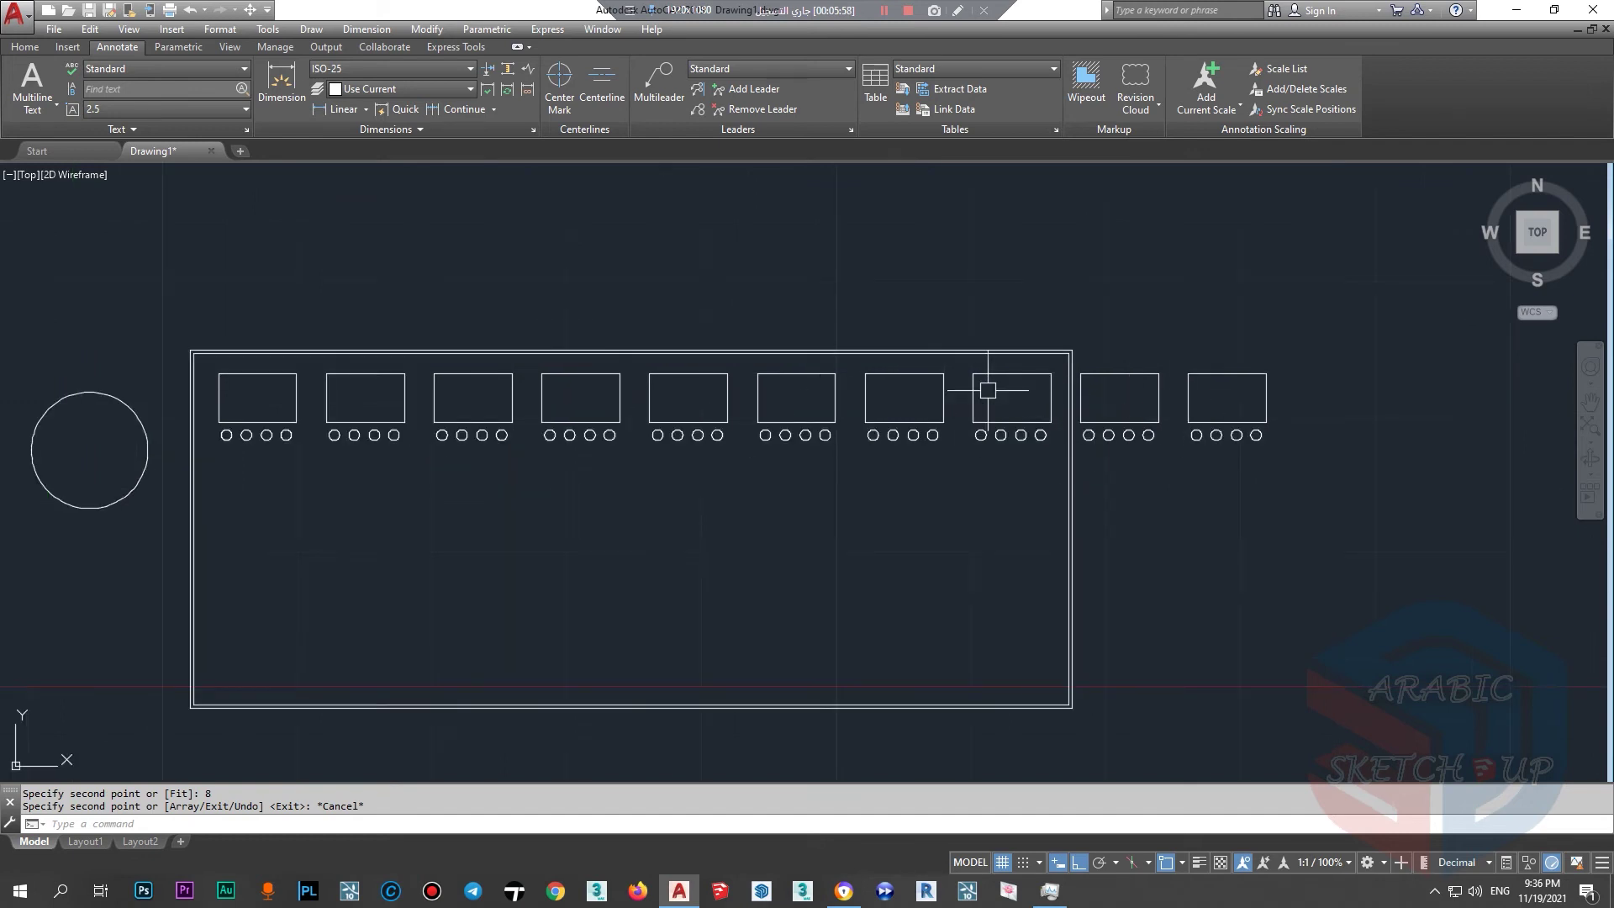
scroll(1080, 402, up, 2)
scroll(1151, 467, down, 2)
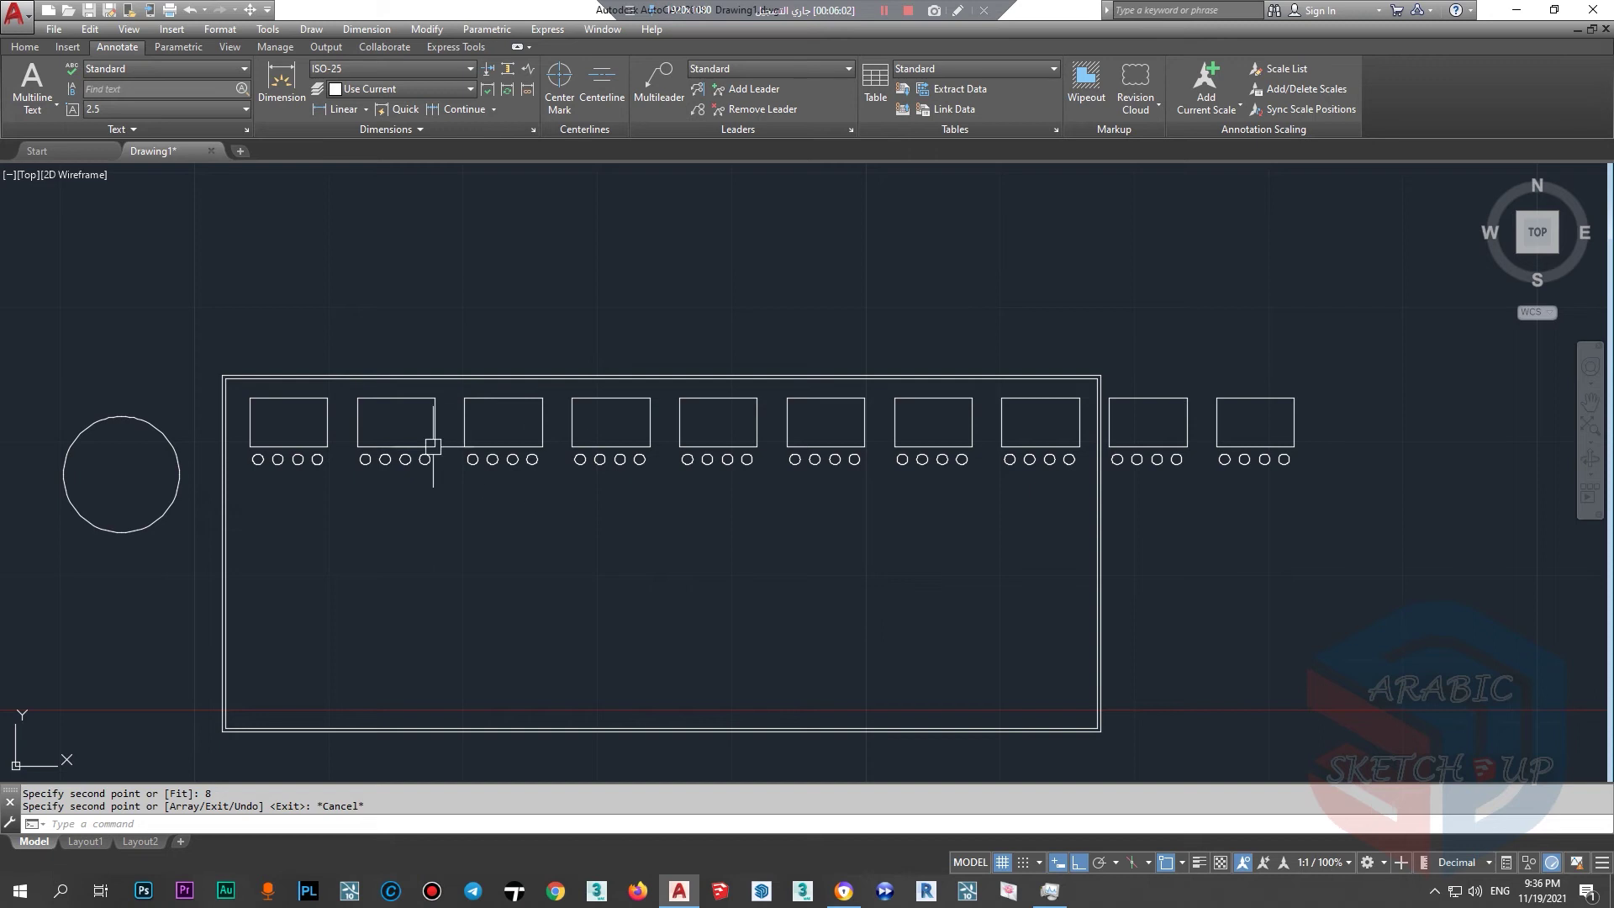
scroll(295, 411, up, 2)
scroll(449, 429, down, 2)
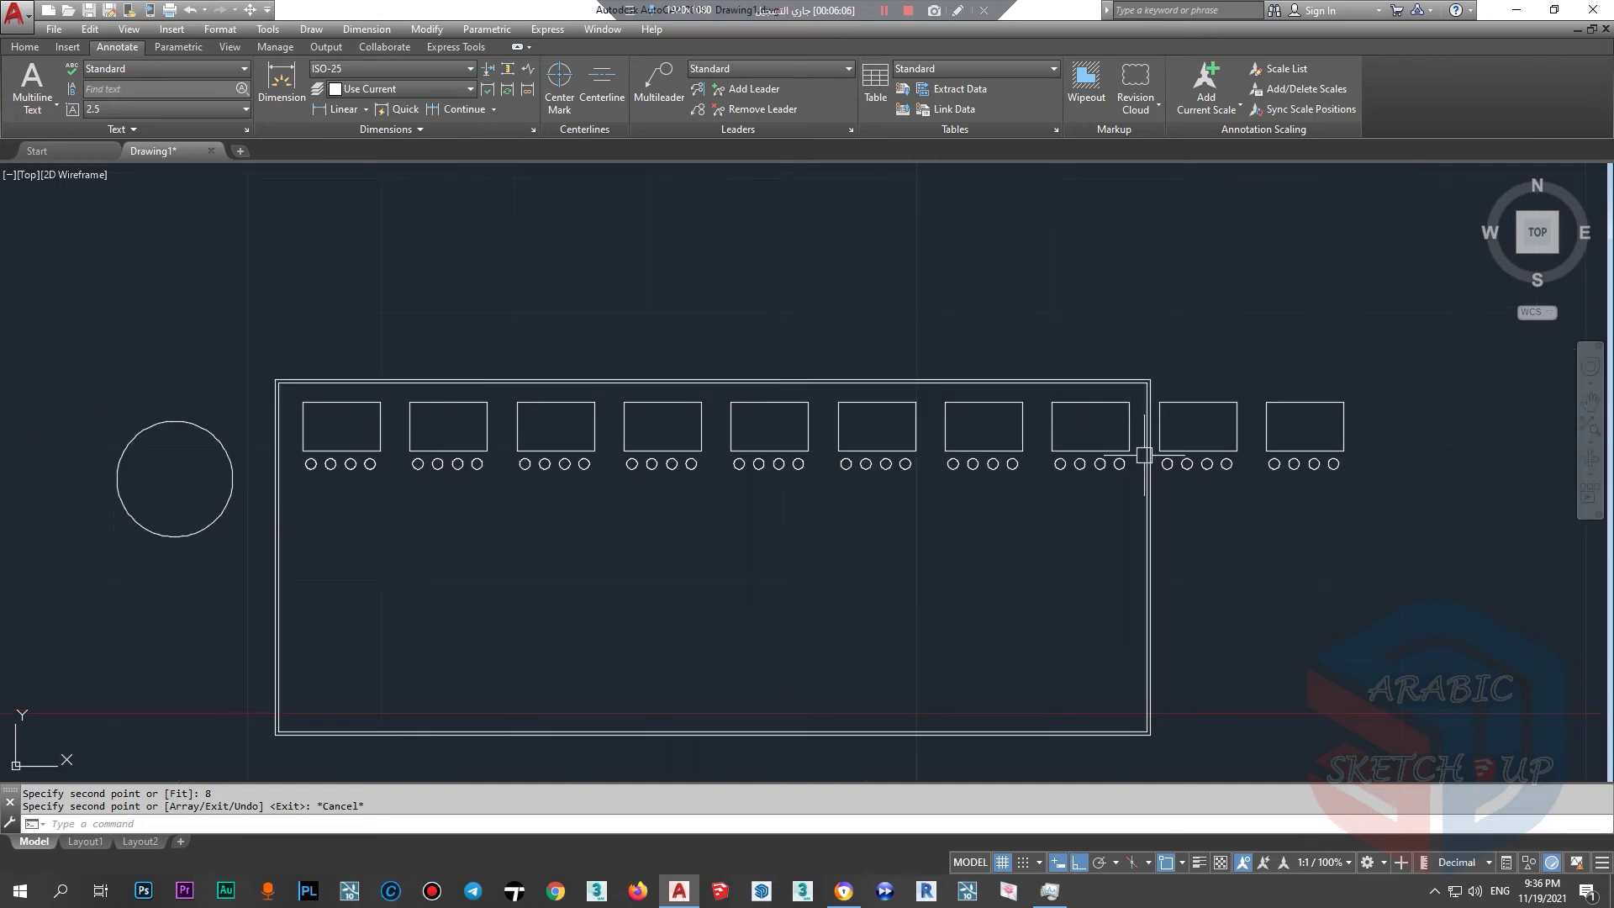
click(1160, 369)
click(1387, 540)
key(Delete)
Copy the first rectangle-and-circle set straight down to begin a second row.
scroll(270, 427, up, 2)
click(301, 522)
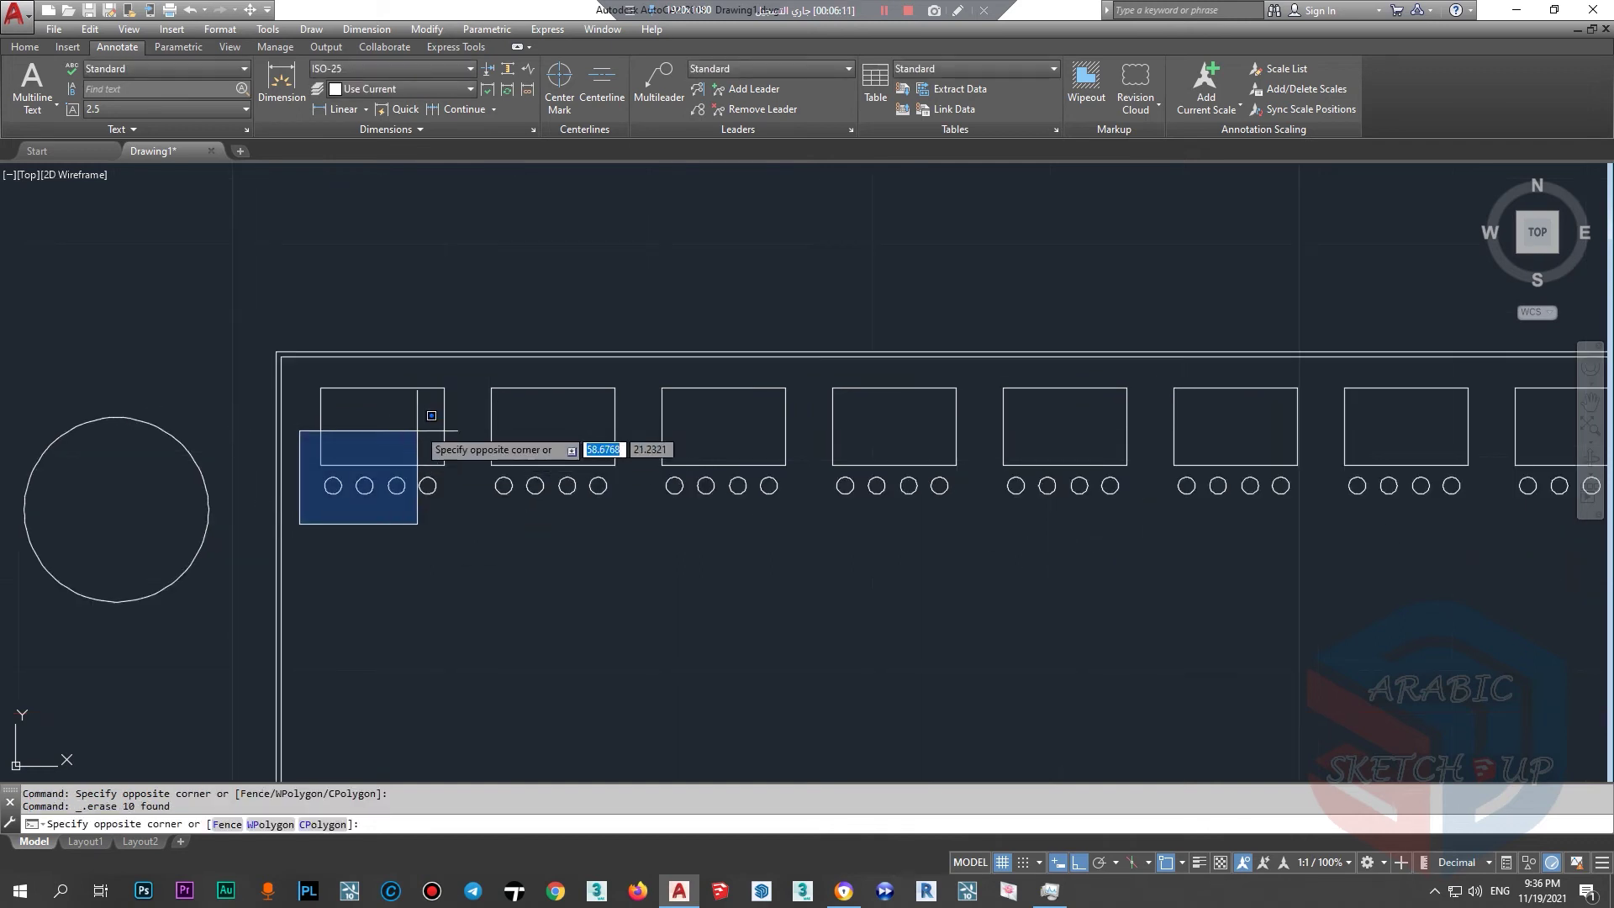
click(462, 375)
text(c)
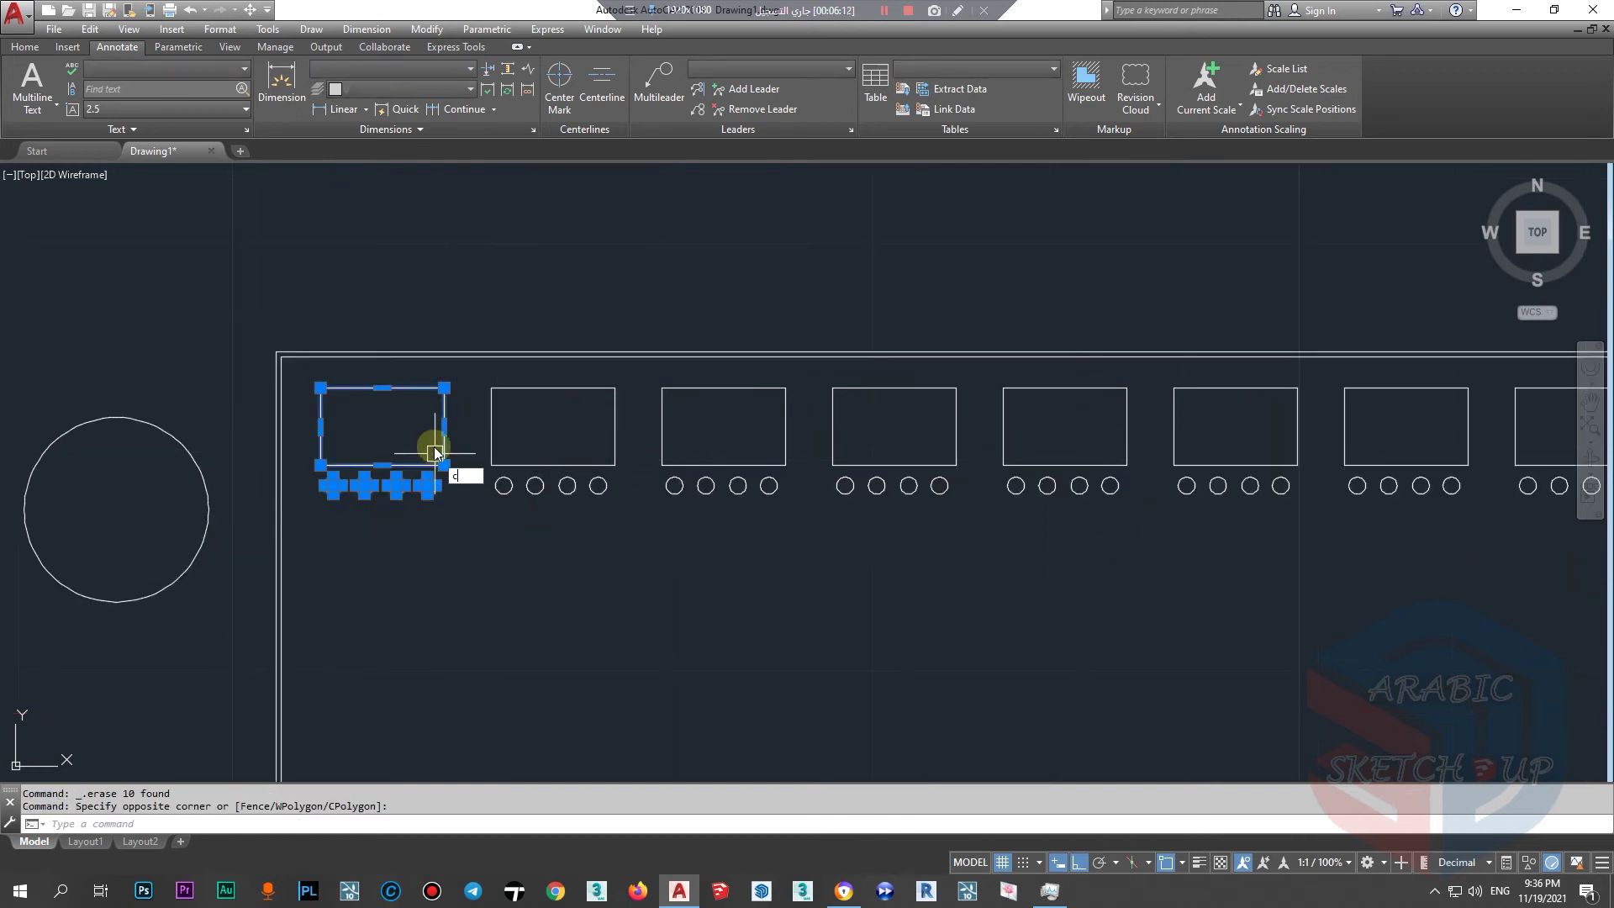
text(opy)
key(Return)
click(441, 416)
click(442, 580)
key(Escape)
Set up an array copy of the second-row set with 10 items, using its rectangle's upper-right corner as base point.
click(292, 676)
click(469, 532)
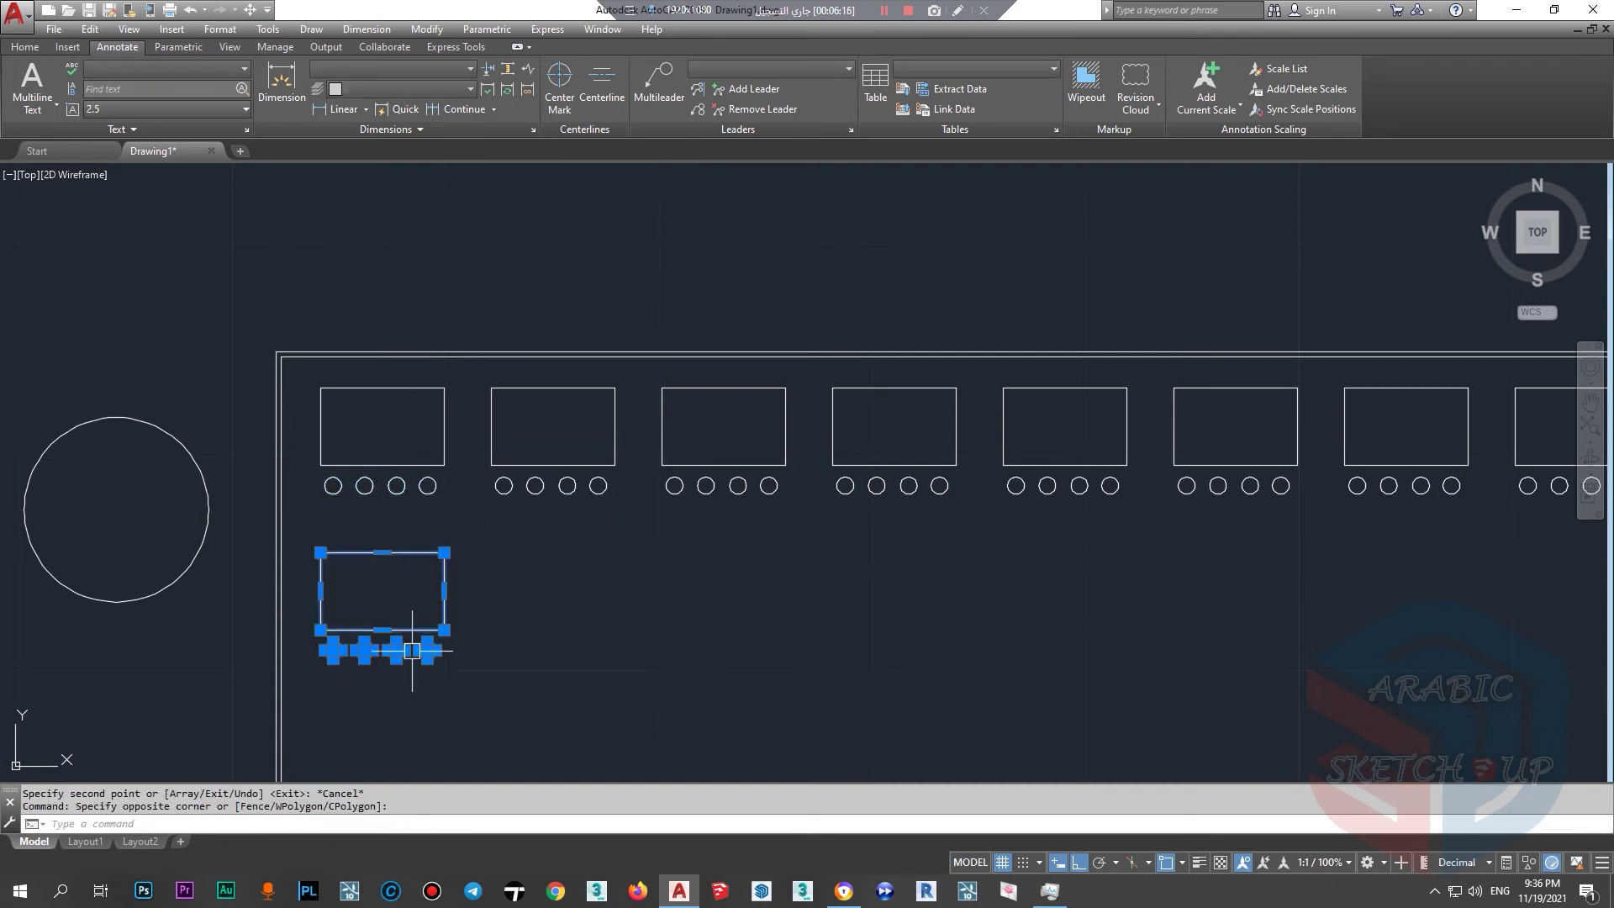
text(copy)
key(Return)
click(443, 553)
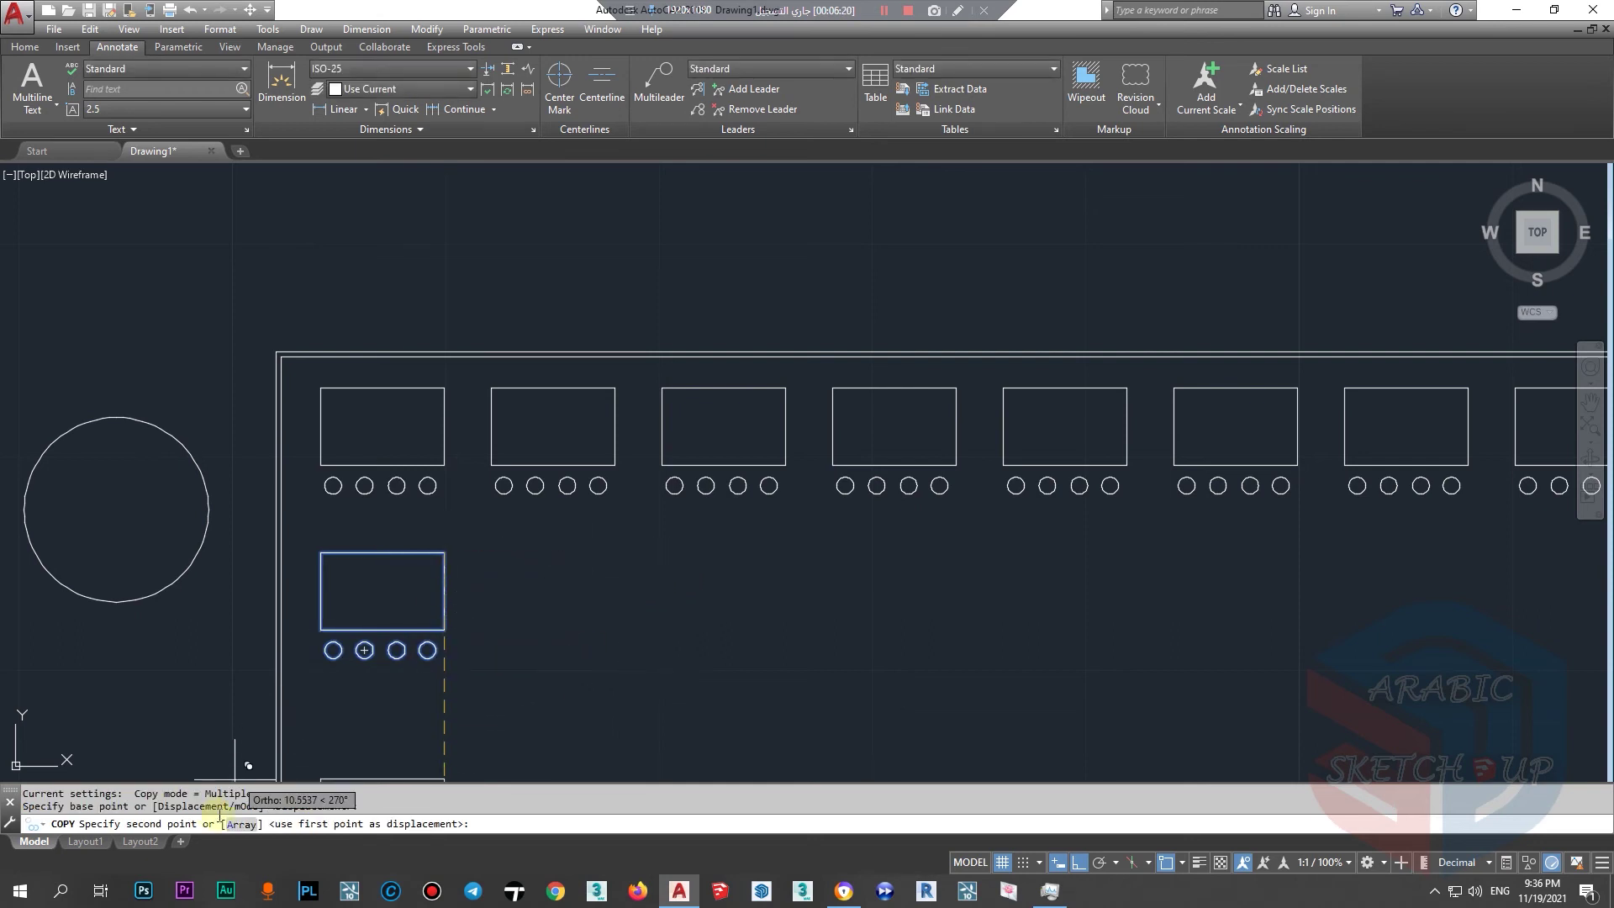
click(244, 826)
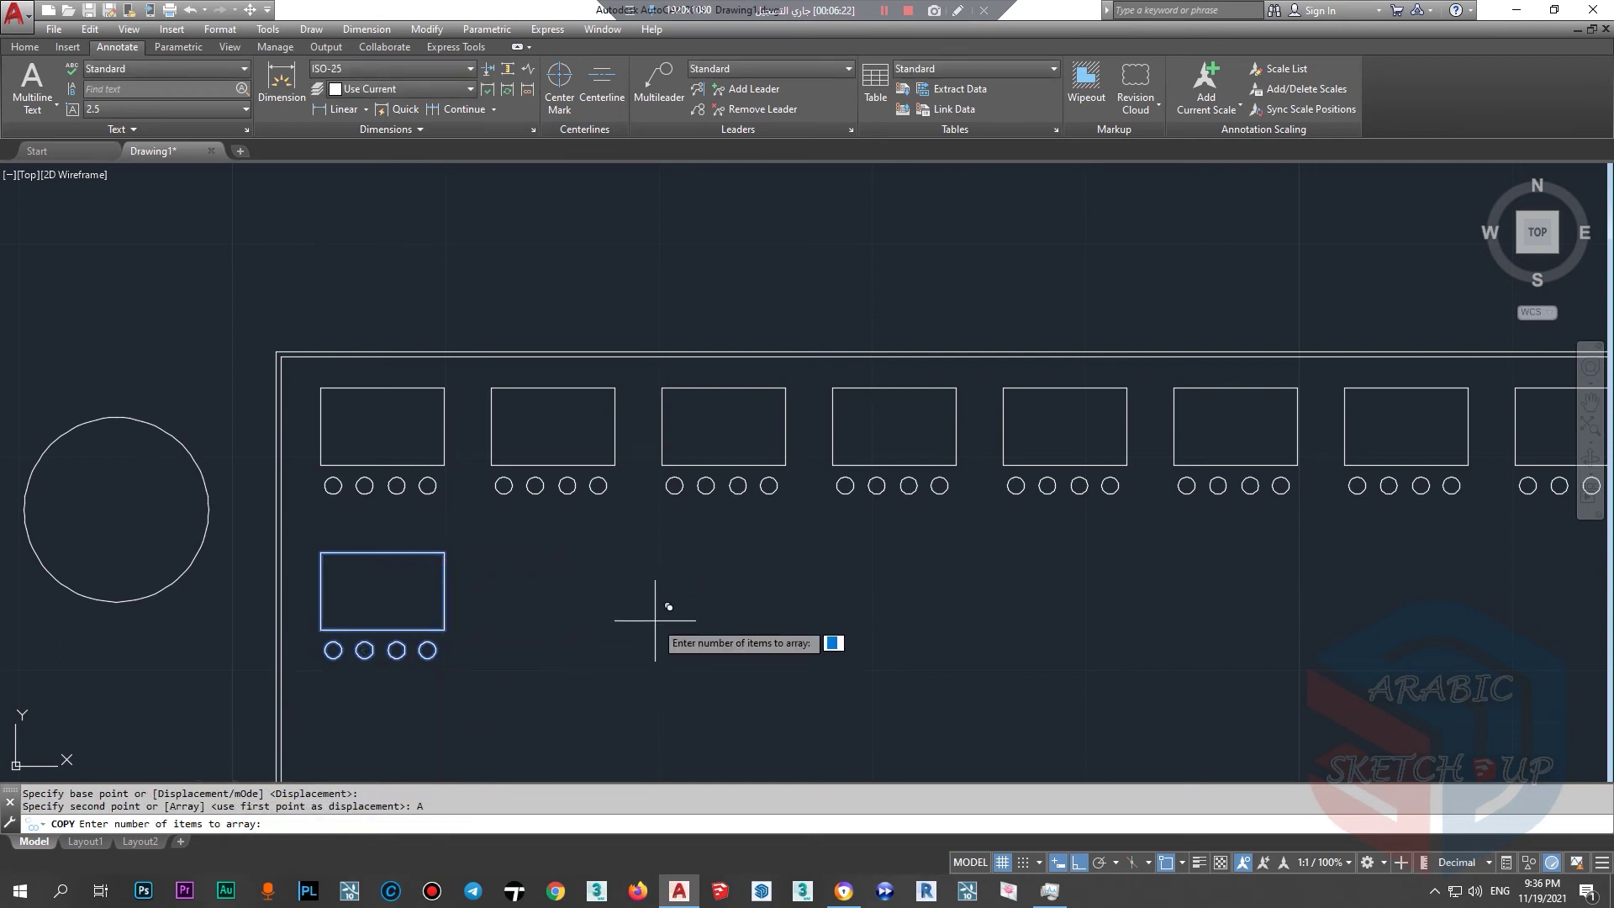
text(10)
key(Return)
scroll(339, 532, down, 4)
scroll(487, 593, up, 4)
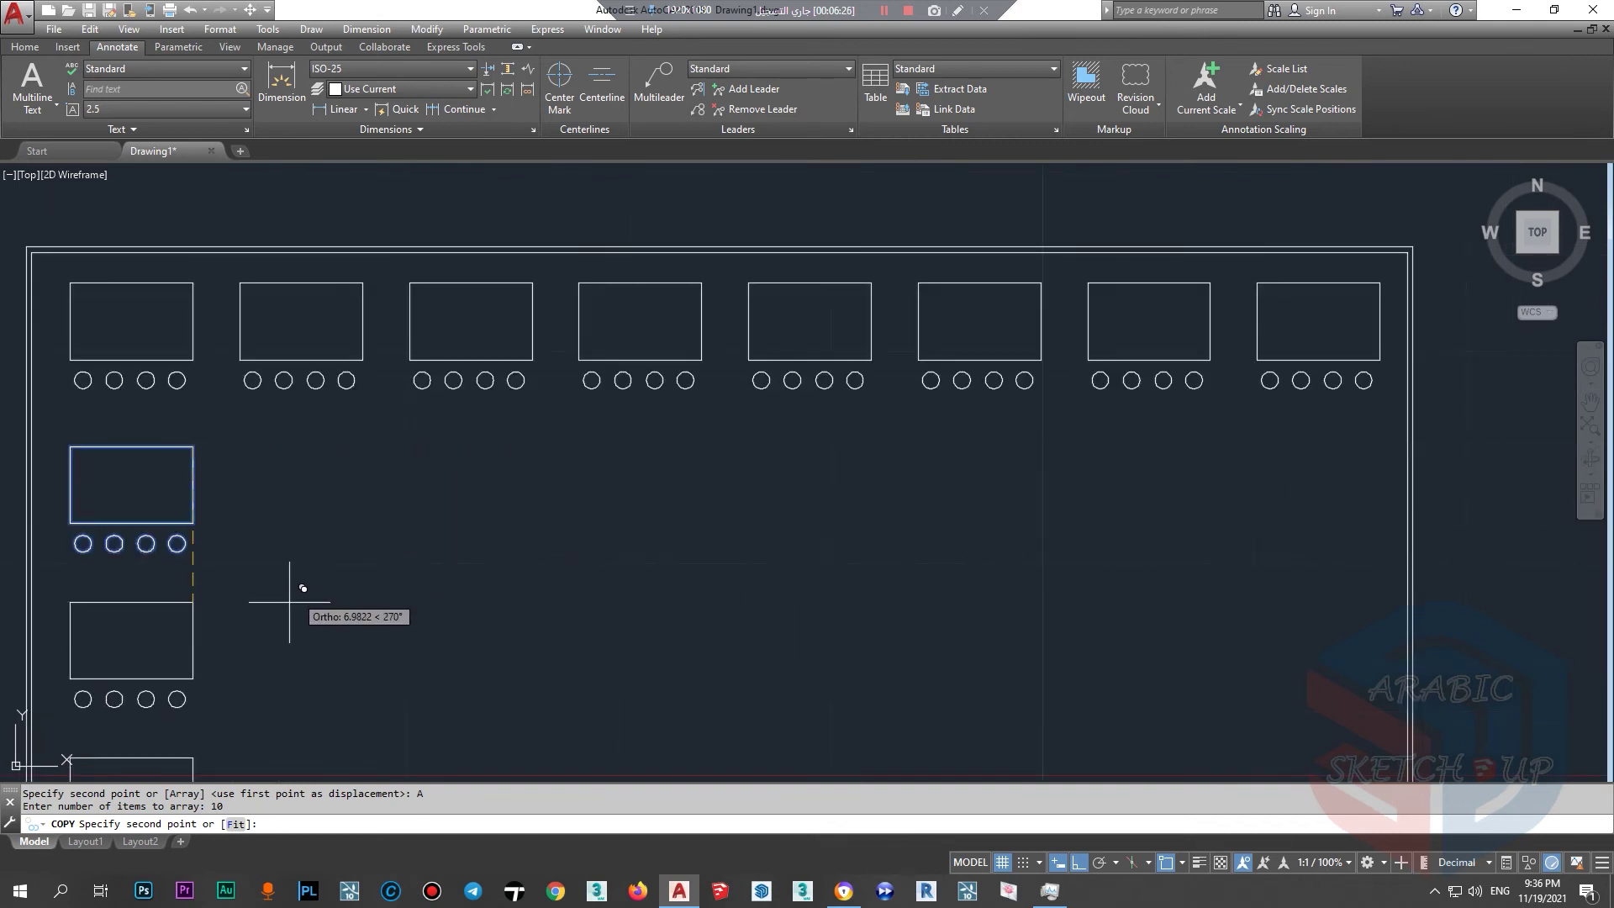
scroll(312, 517, down, 2)
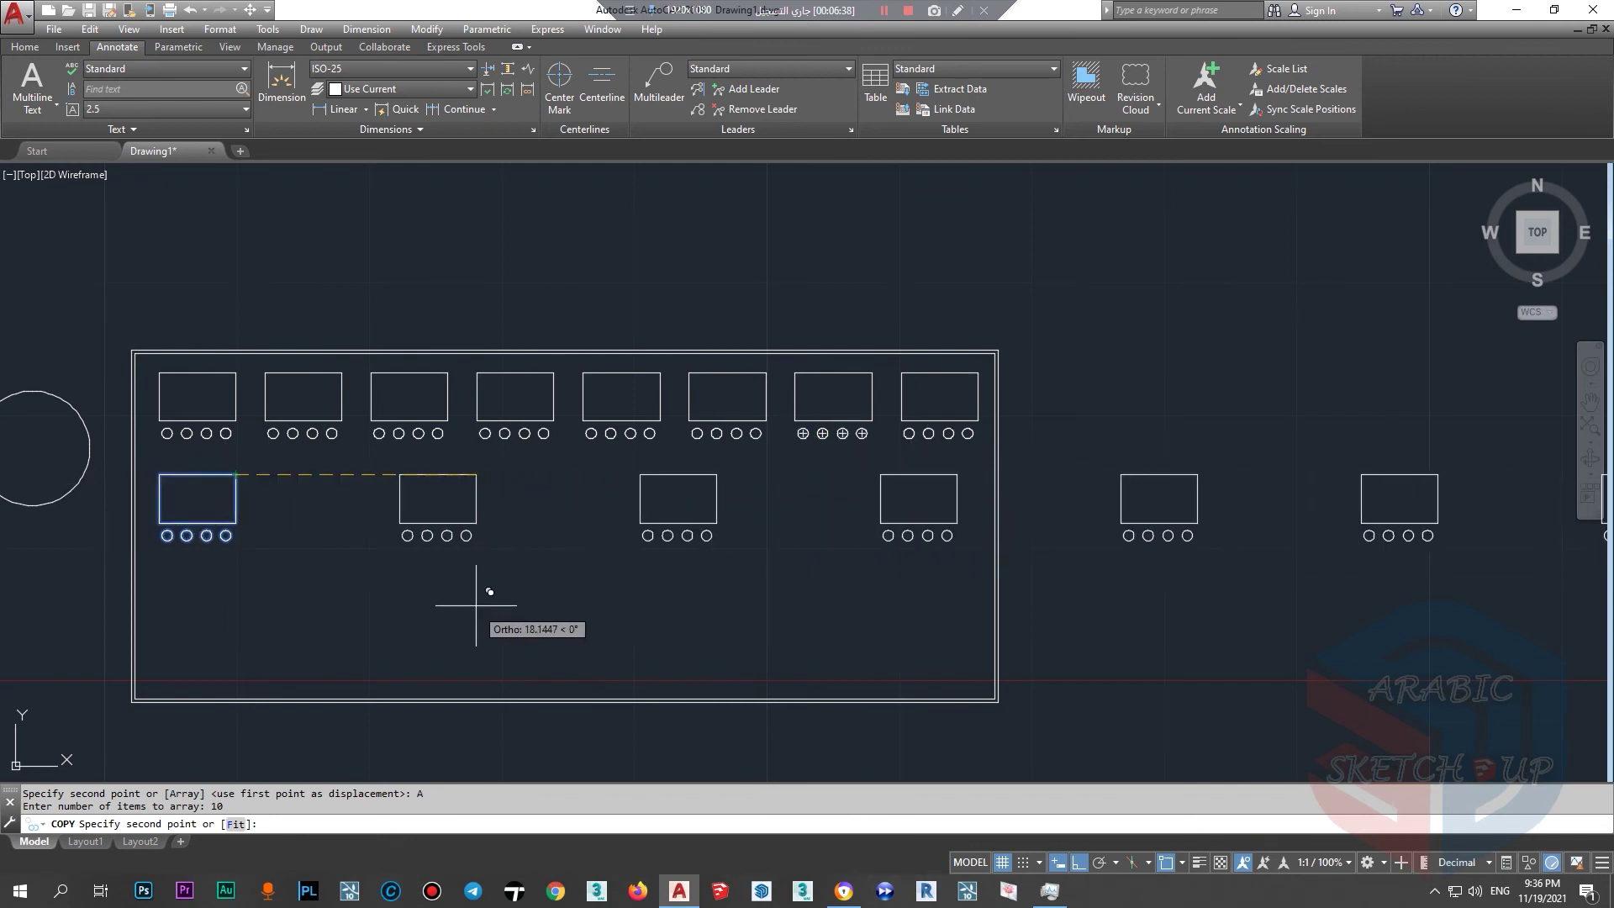
Use the Fit option to spread the 10 items horizontally over about 56 units, ending just inside the outer rectangle's right edge.
click(239, 823)
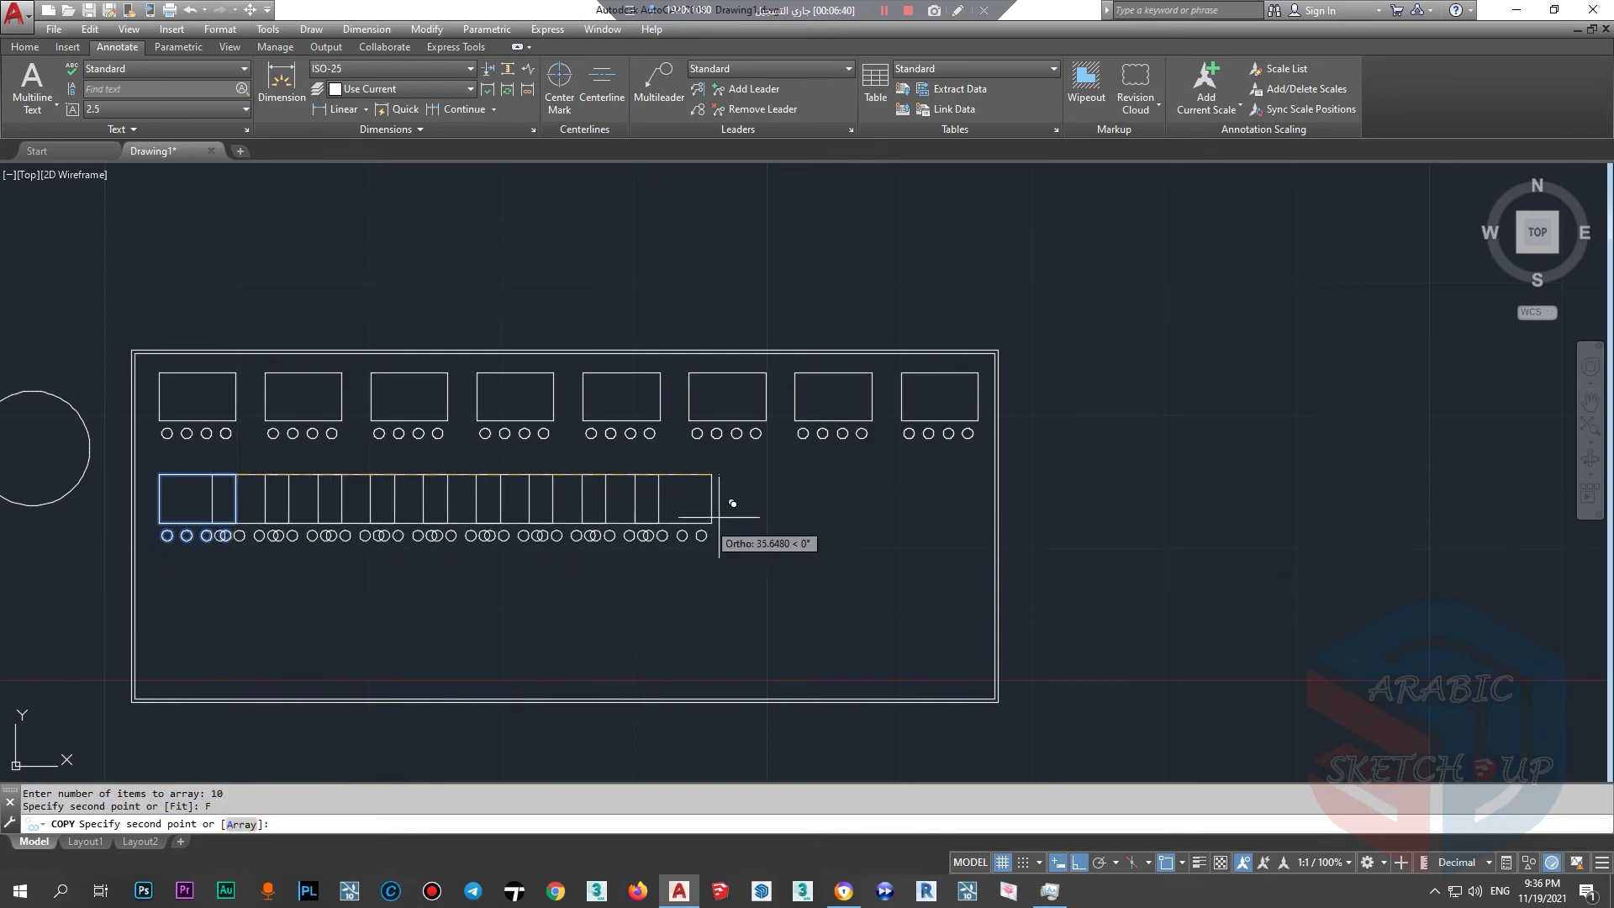
scroll(1000, 462, up, 3)
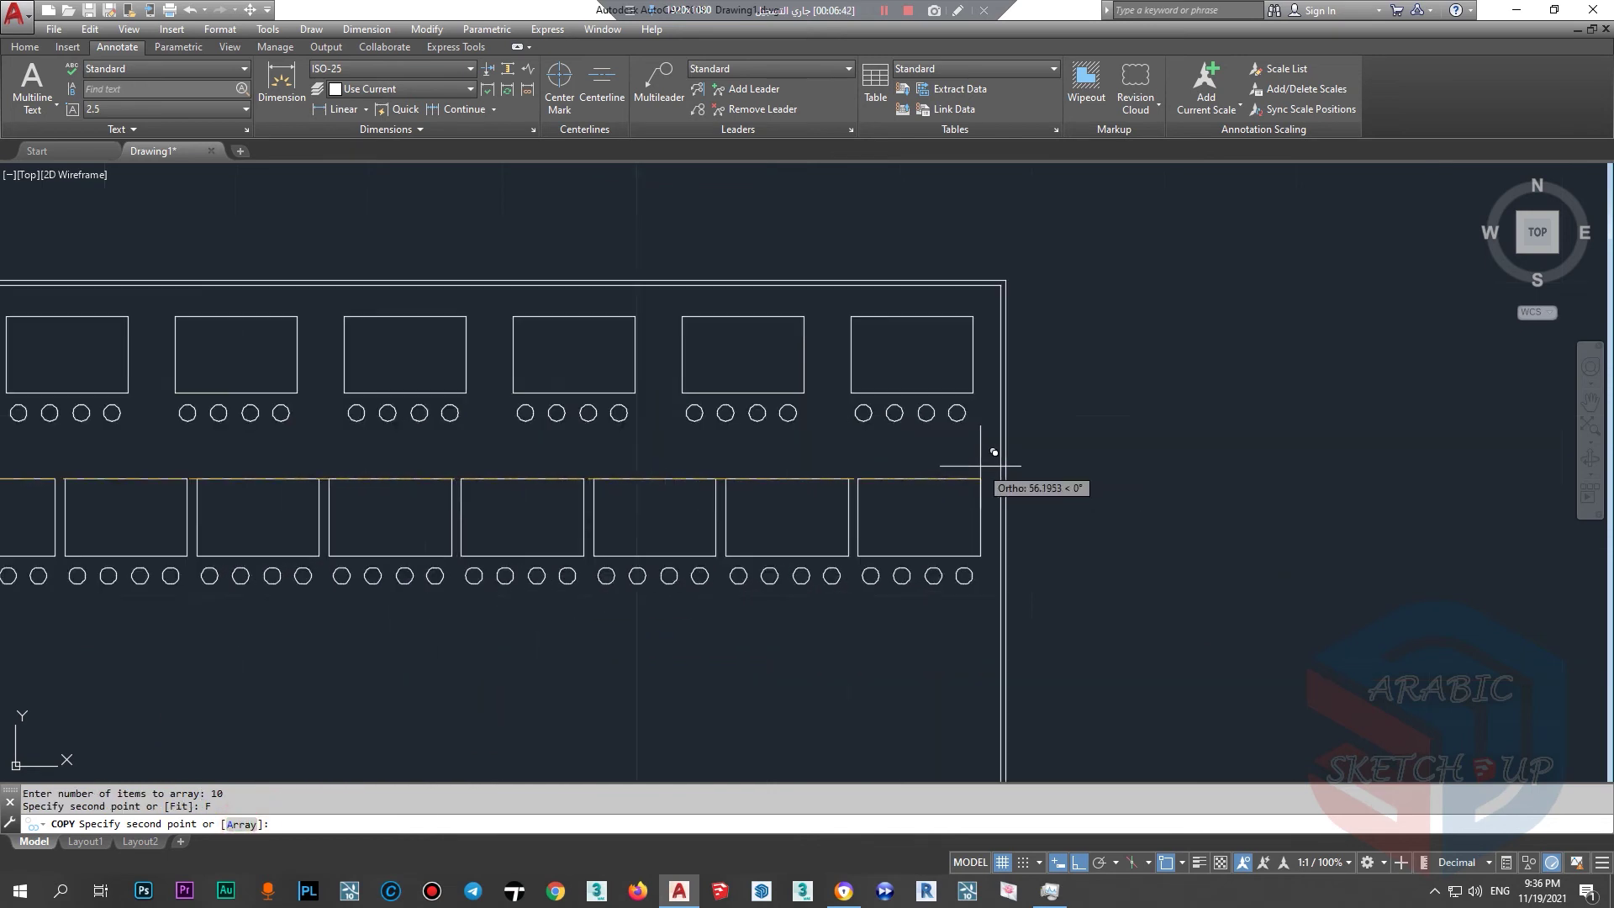
scroll(1001, 462, down, 1)
scroll(1001, 462, up, 1)
scroll(992, 468, down, 3)
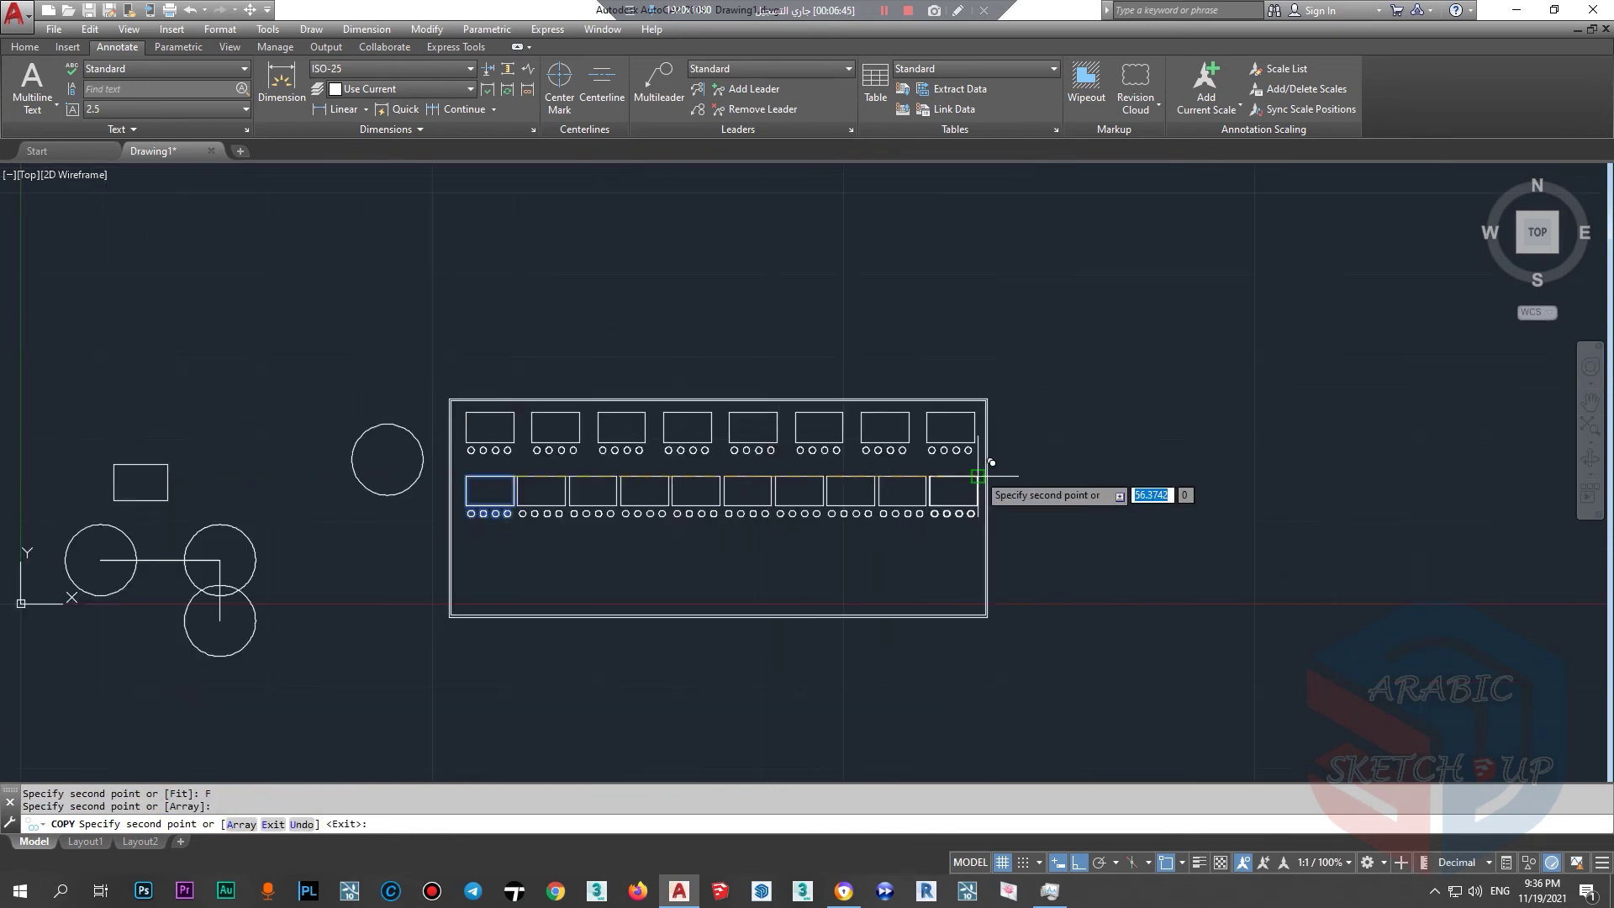
click(991, 468)
scroll(915, 481, up, 1)
key(Escape)
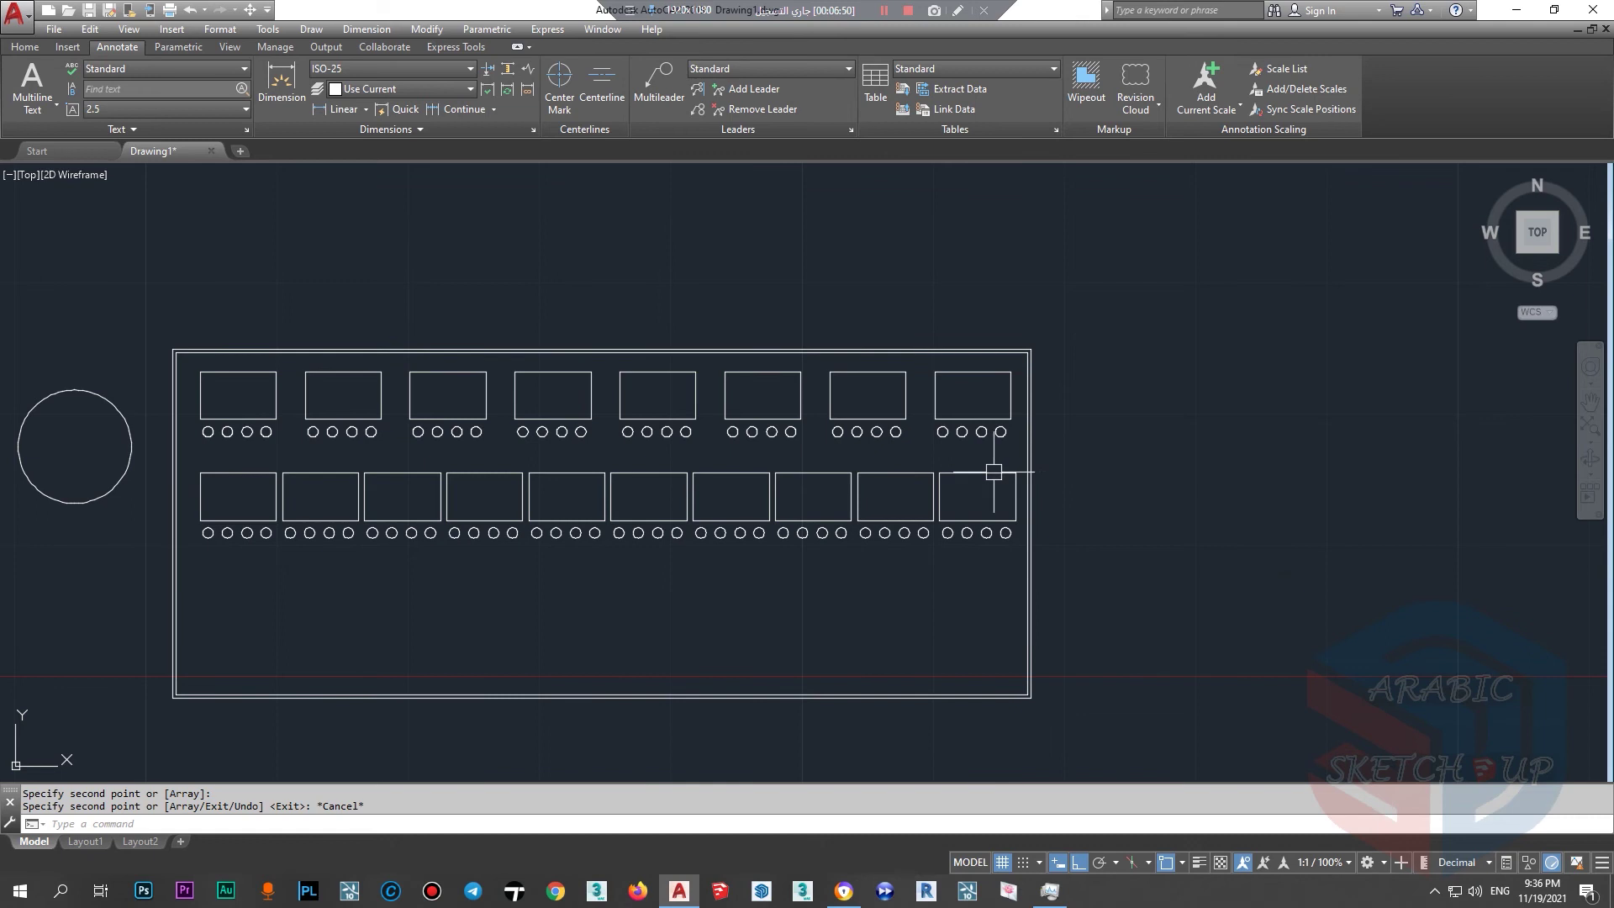
Open Paint with a blank canvas.
click(19, 891)
text(paint)
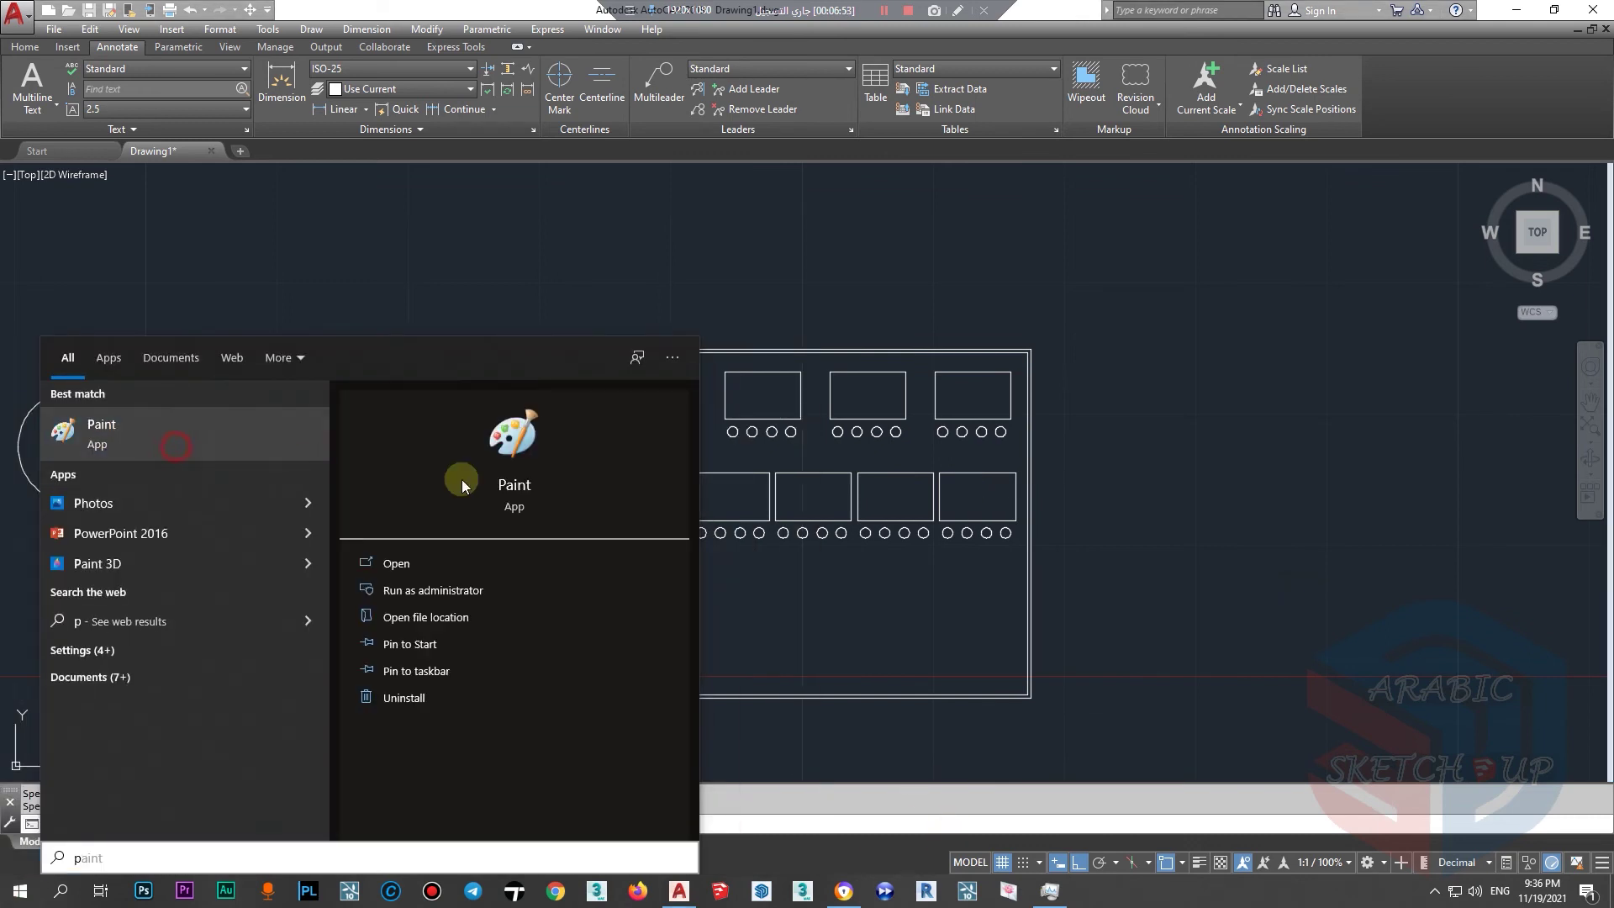
click(462, 468)
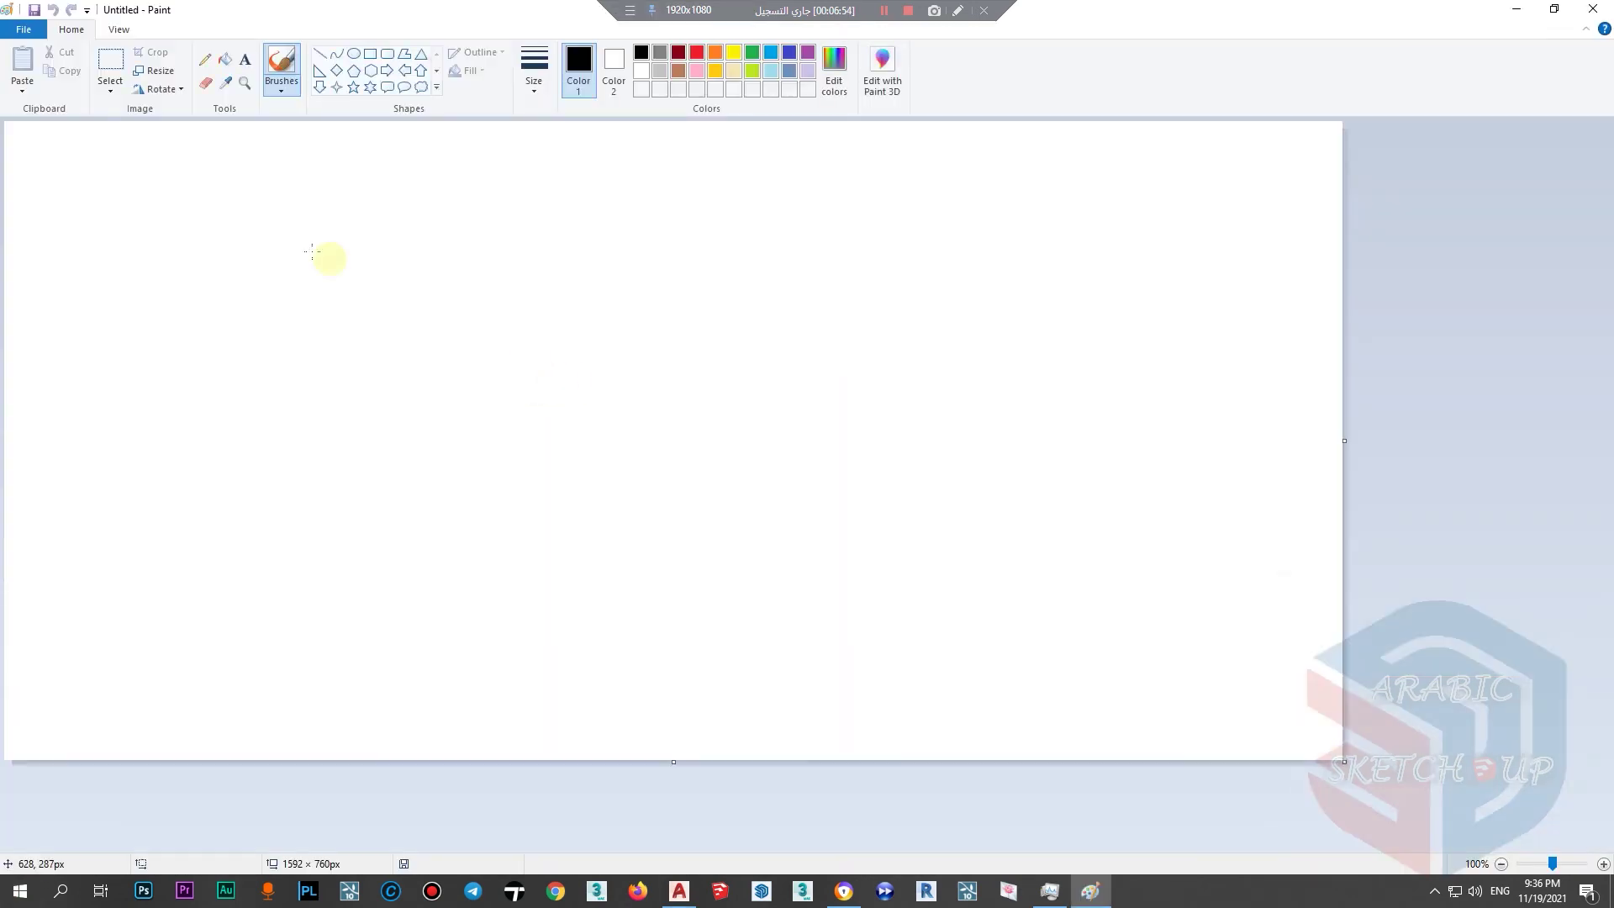
Sketch a row of six circles with connecting lines under a long horizontal line that turns down at its right end.
mouse_move(202, 234)
mouse_down()
mouse_move(161, 256)
mouse_move(233, 292)
mouse_up()
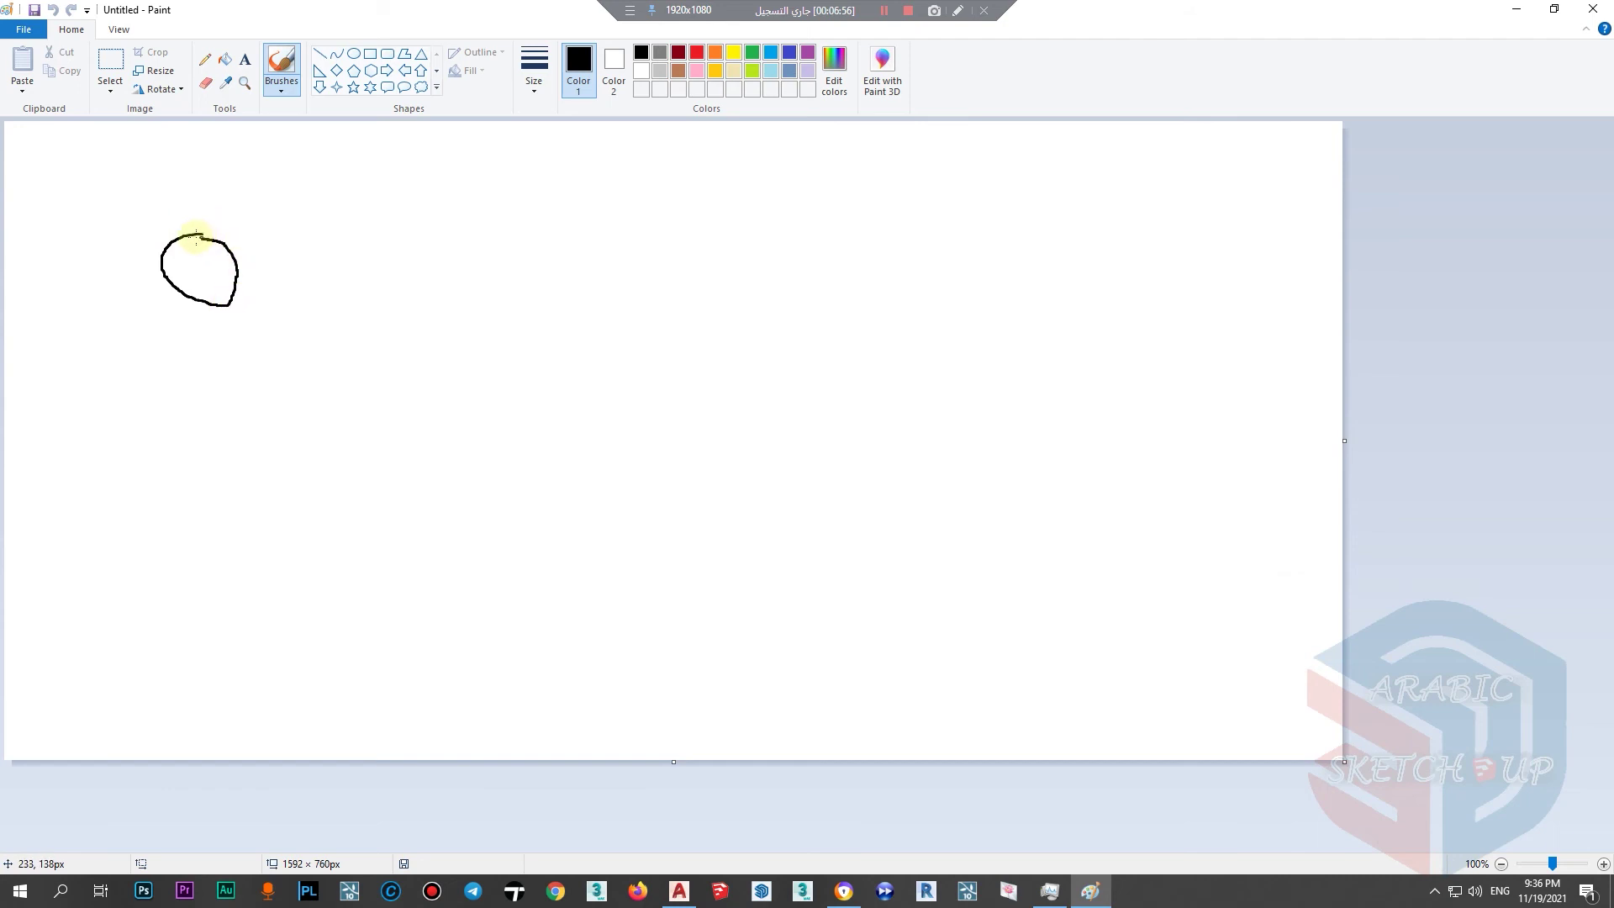
mouse_move(153, 208)
mouse_down()
mouse_move(886, 216)
mouse_move(1079, 388)
mouse_up()
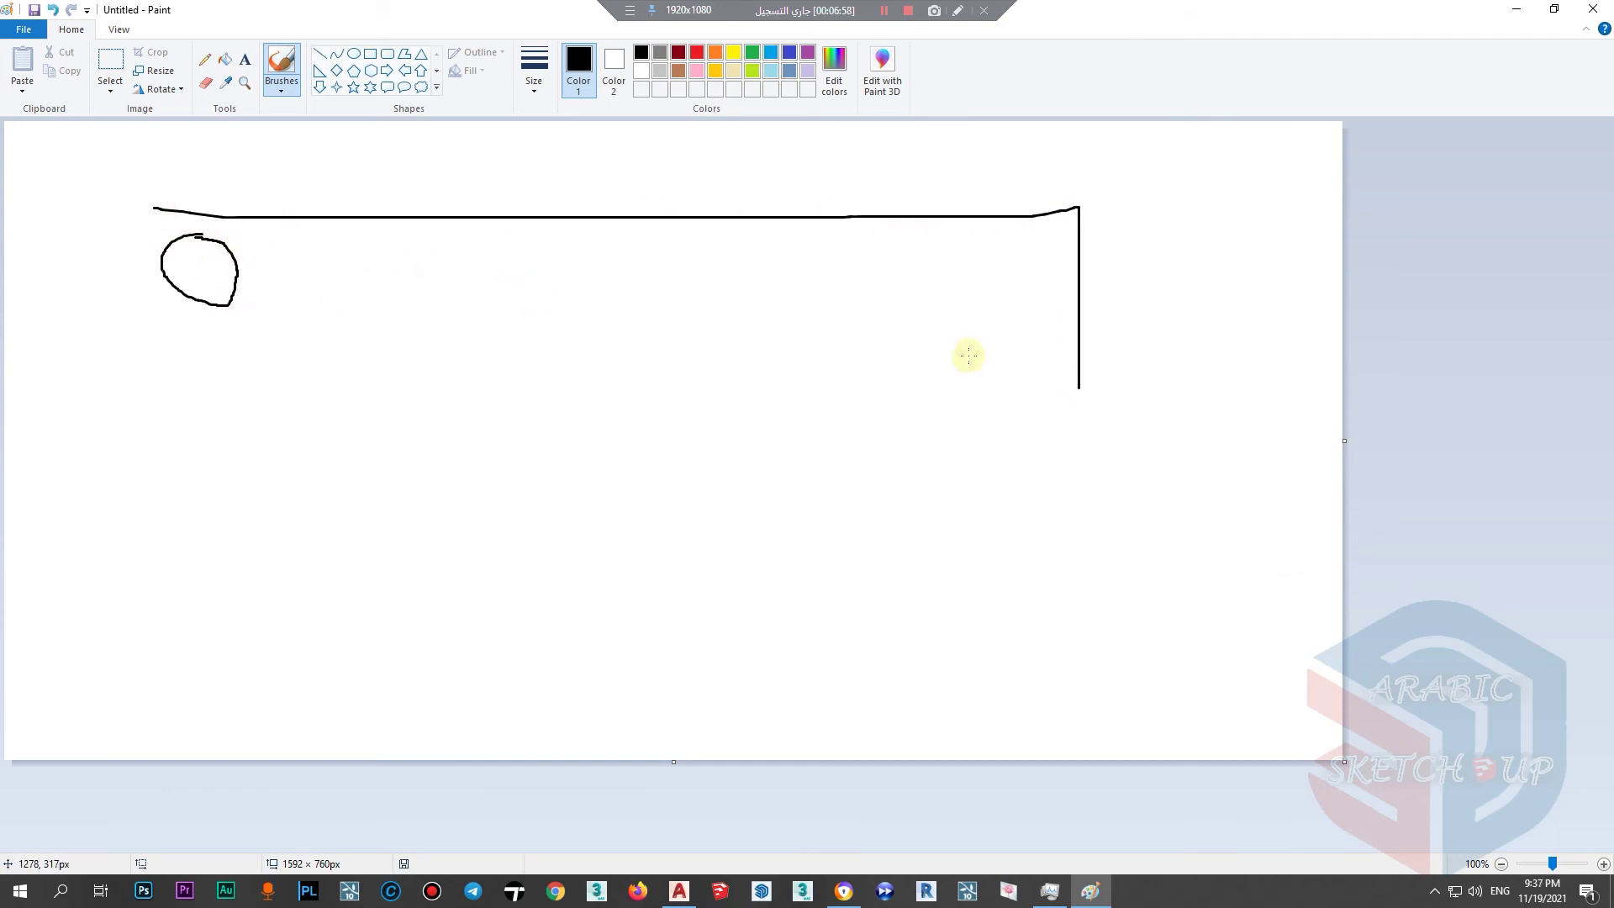
mouse_move(206, 269)
mouse_down()
mouse_move(312, 271)
mouse_move(310, 288)
mouse_move(368, 231)
mouse_move(445, 265)
mouse_move(461, 230)
mouse_move(586, 276)
mouse_move(562, 310)
mouse_move(612, 220)
mouse_up()
drag(677, 285, 779, 283)
mouse_move(789, 246)
mouse_down()
mouse_move(752, 286)
mouse_move(807, 248)
mouse_up()
mouse_move(965, 249)
mouse_down()
mouse_move(930, 296)
mouse_move(1002, 271)
mouse_up()
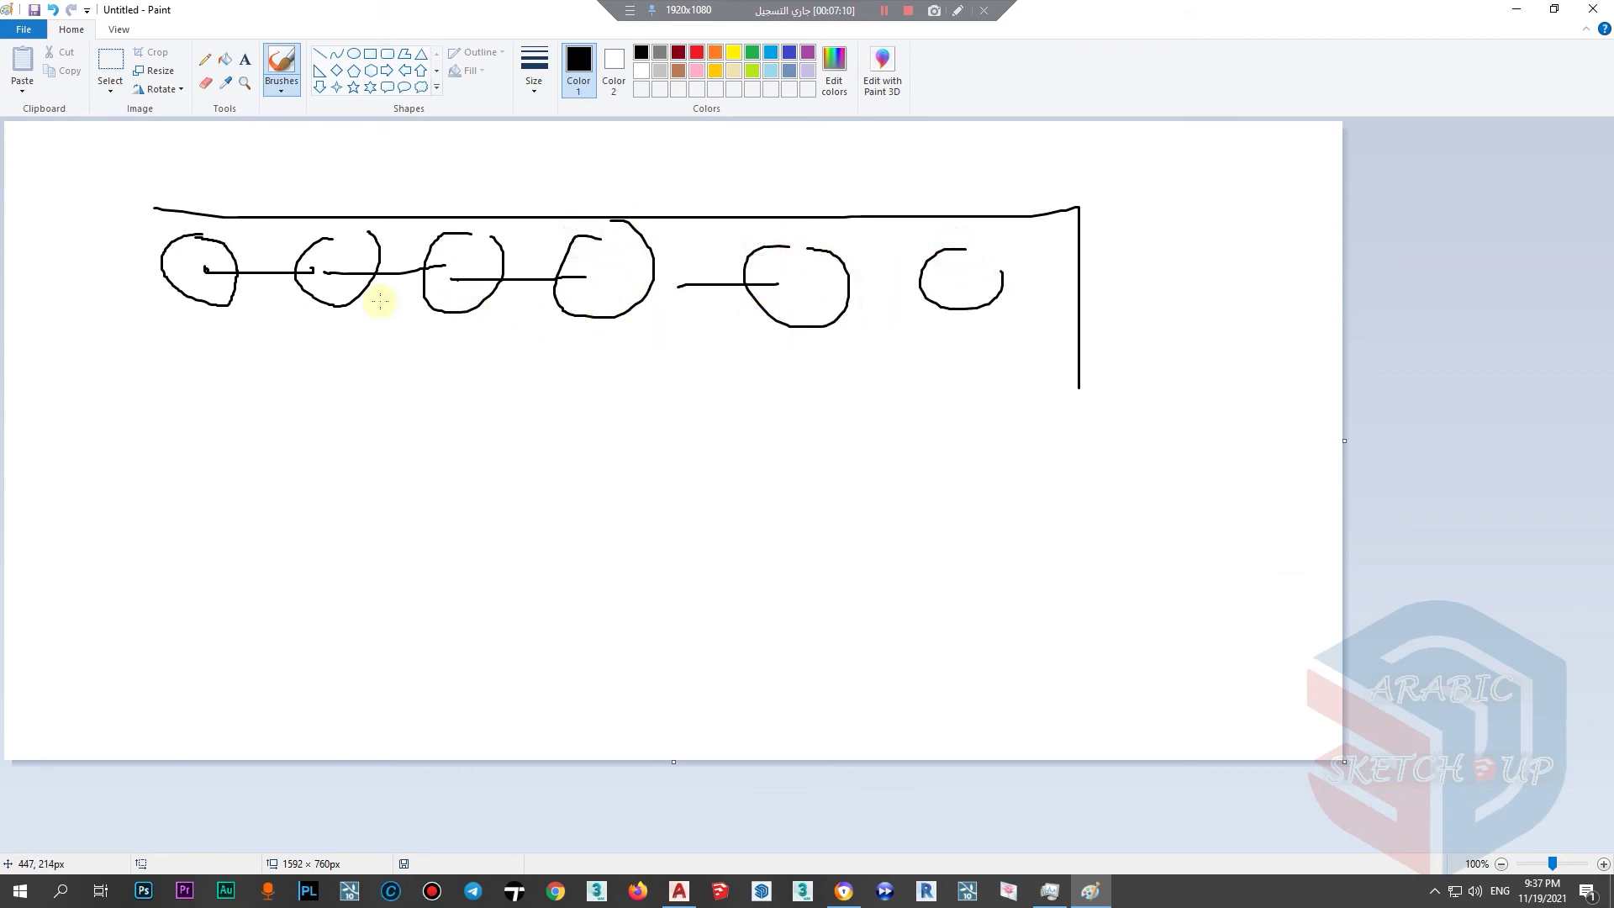
Draw a small loop and a V mark above the horizontal line, and an X beyond the vertical line.
drag(443, 179, 429, 196)
mouse_move(516, 171)
mouse_down()
mouse_move(538, 197)
mouse_move(572, 162)
mouse_up()
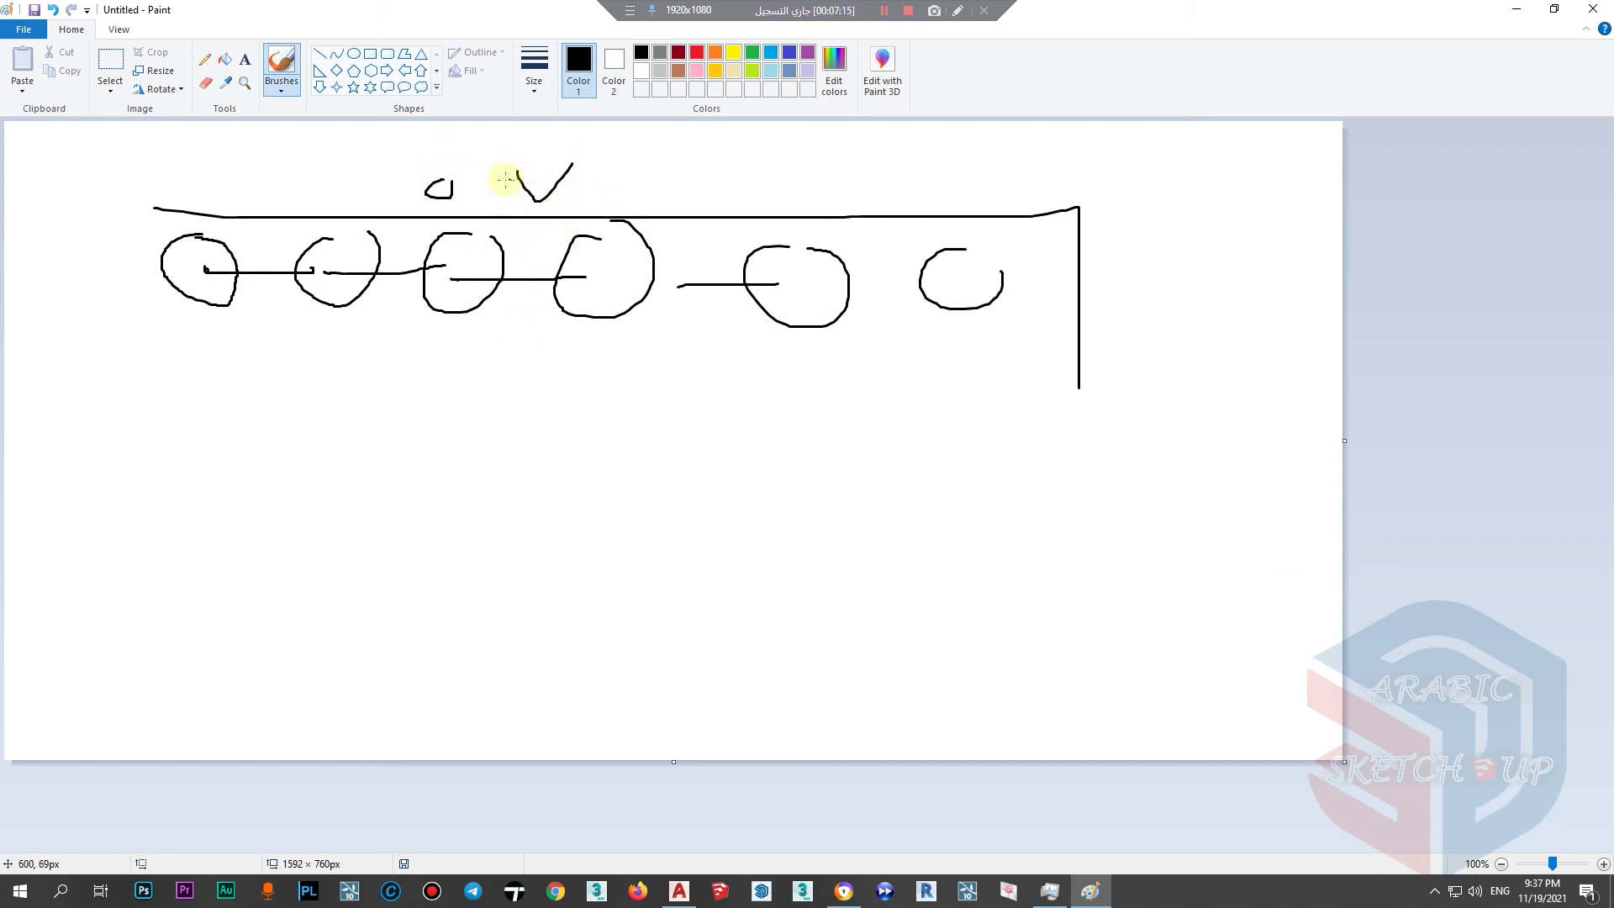
drag(1149, 241, 1107, 306)
drag(1110, 261, 1161, 308)
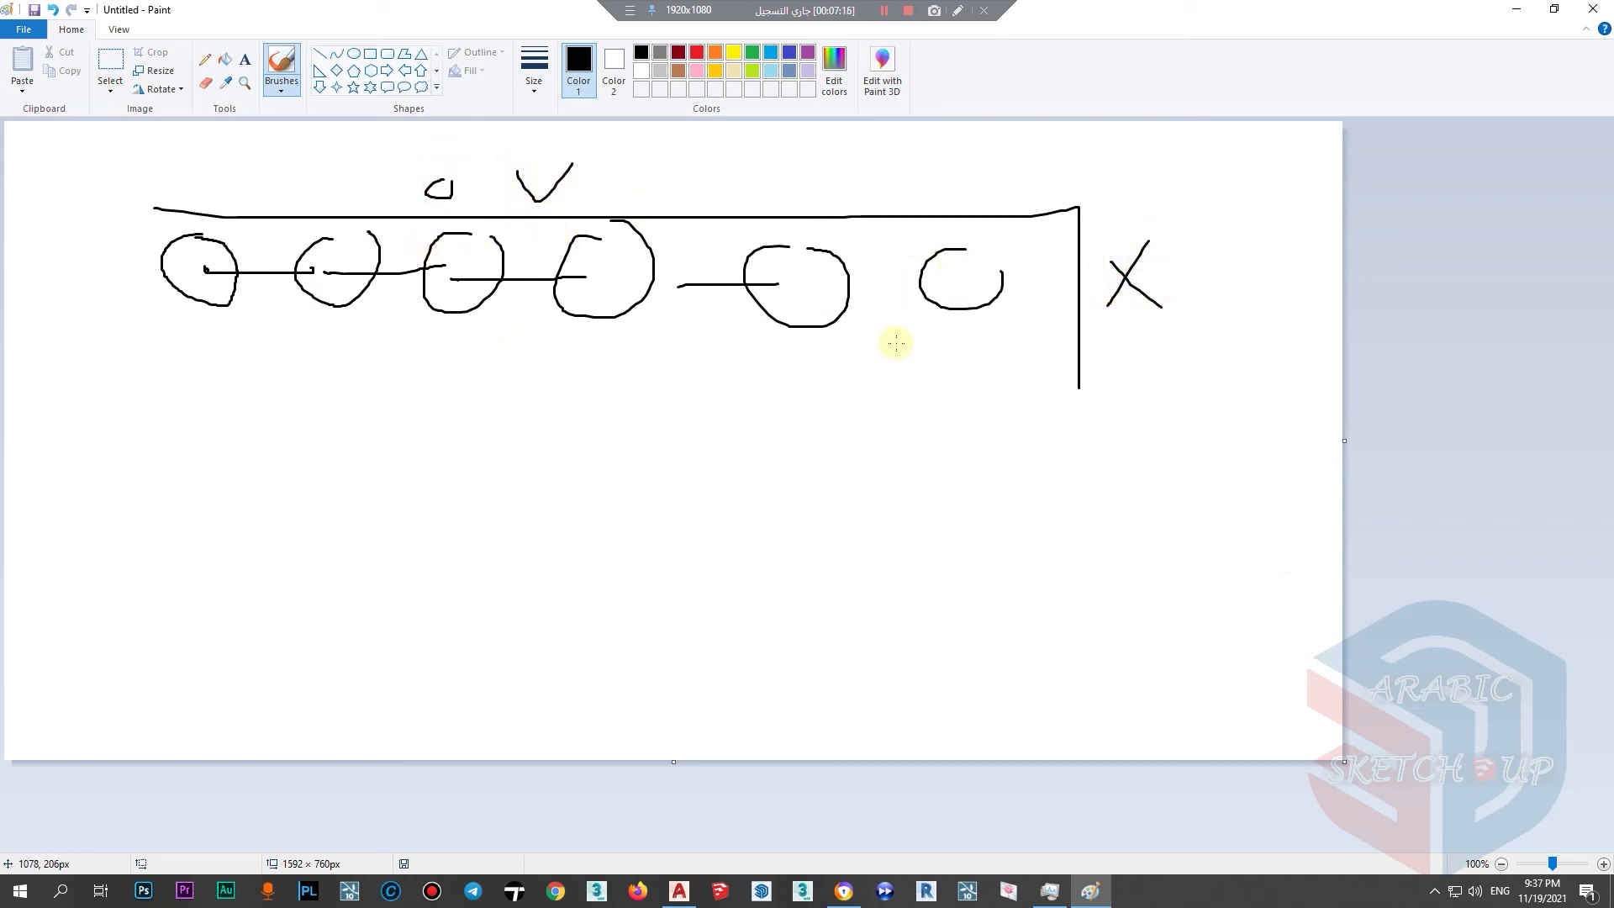
Sketch a second row of six circles below the first, dot the centres of its two end circles, and draw a V mark below the X.
mouse_move(207, 364)
mouse_down()
mouse_move(165, 446)
mouse_move(213, 359)
mouse_up()
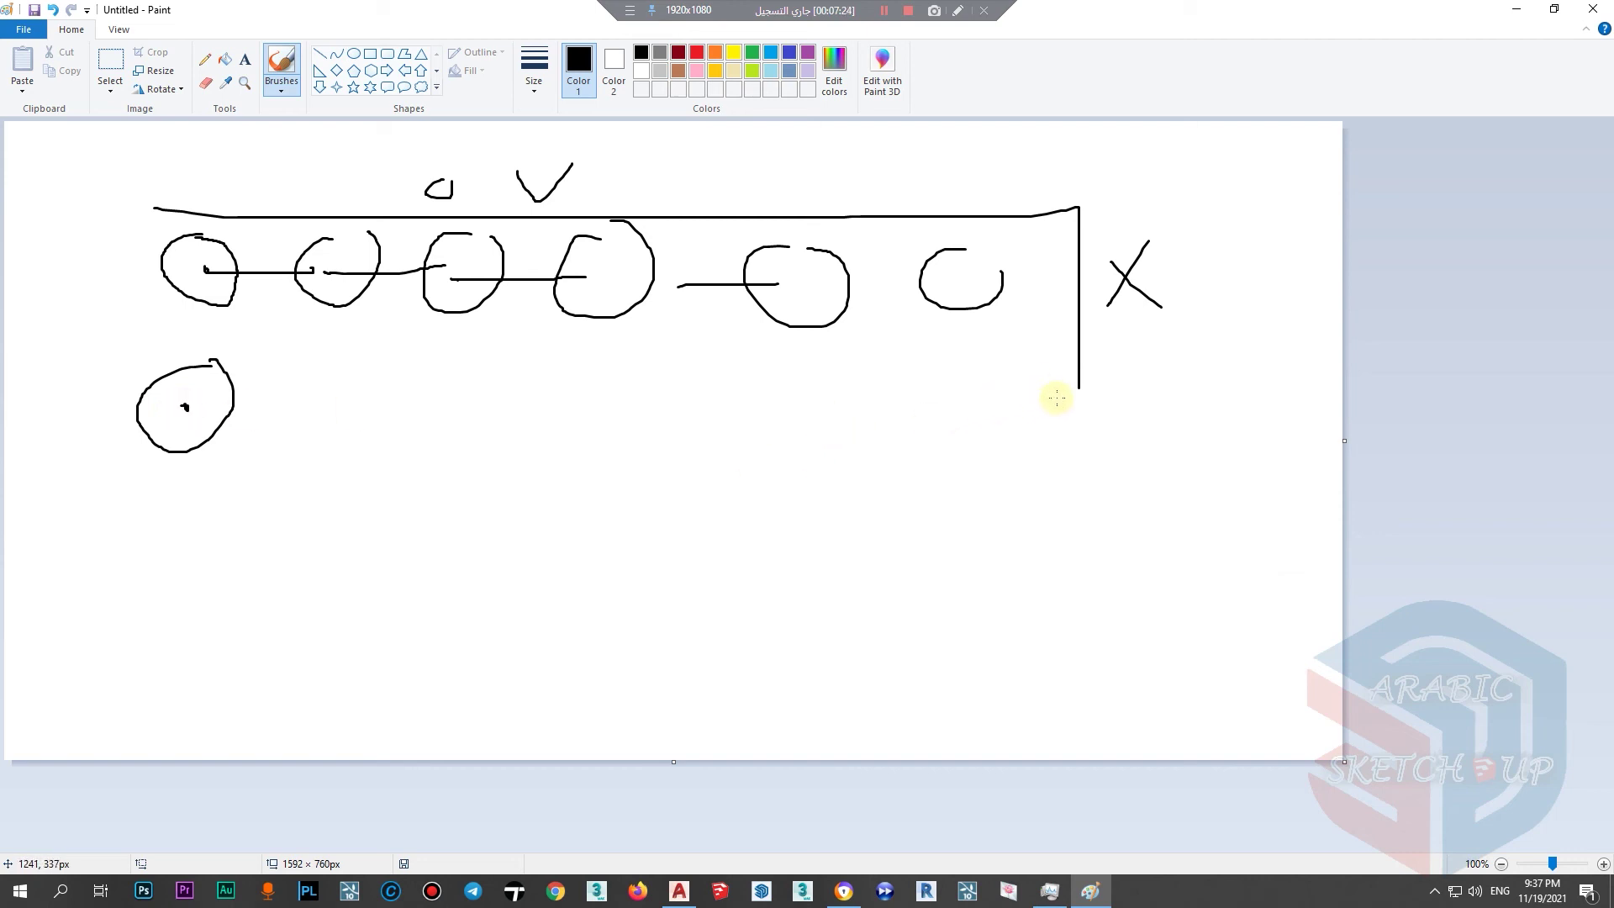
mouse_move(1017, 387)
mouse_down()
mouse_move(1037, 425)
mouse_move(1022, 387)
mouse_up()
click(996, 417)
drag(1131, 374, 1168, 368)
drag(882, 388, 875, 402)
drag(703, 406, 733, 410)
drag(596, 399, 595, 415)
drag(458, 410, 464, 416)
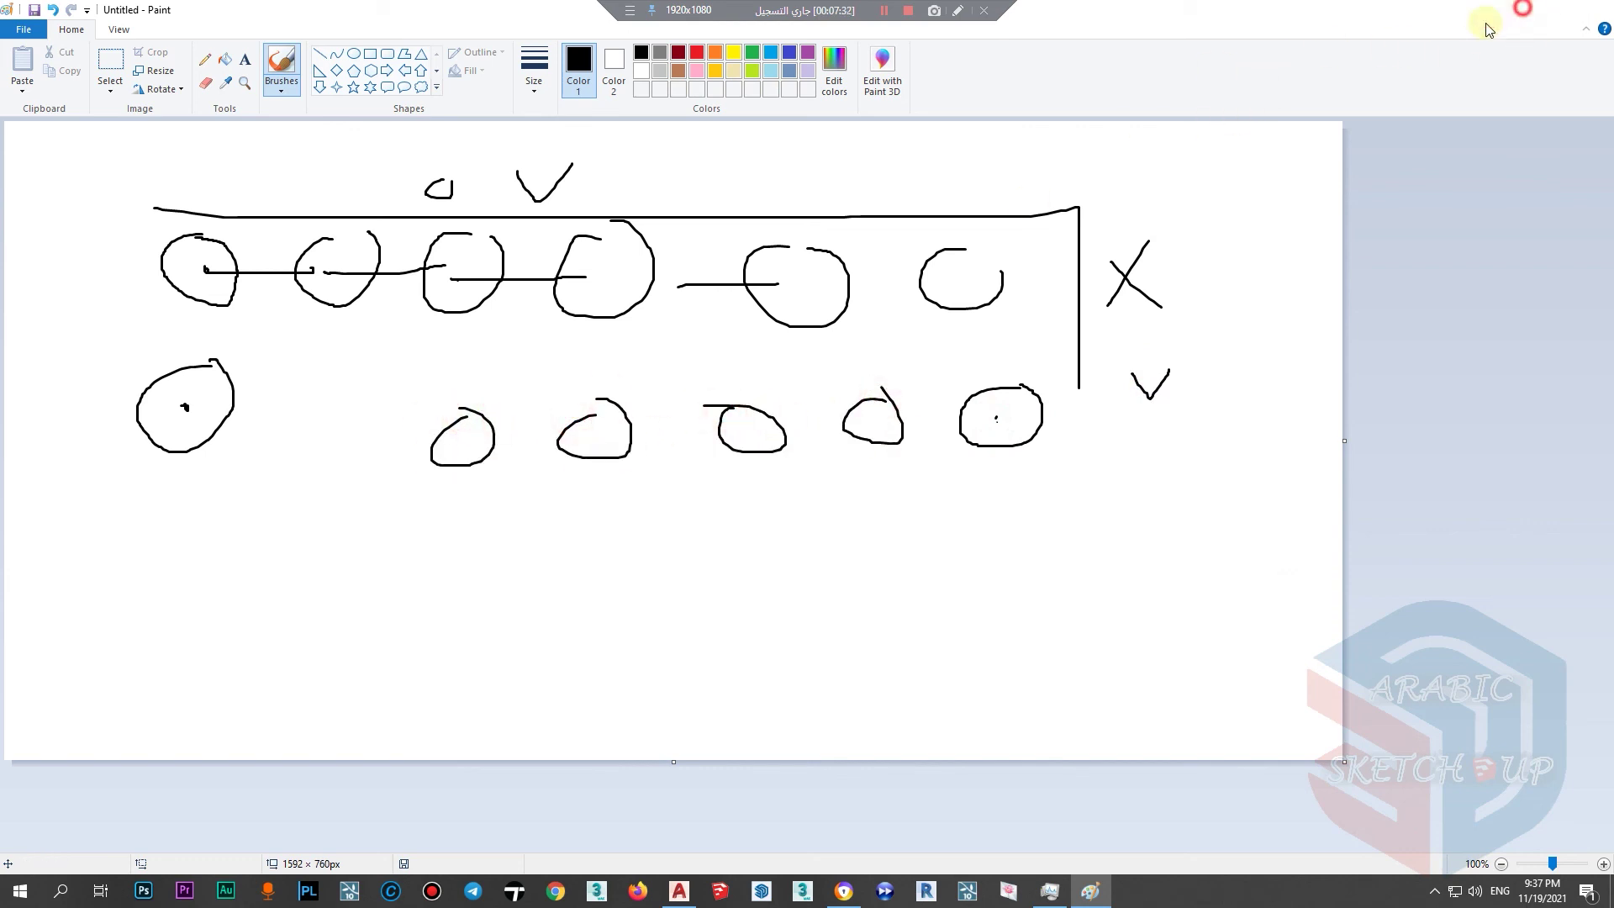
Switch back to AutoCAD and draw an upright rectangle about 15 units wide in the empty area beyond the double-outlined rectangle.
click(1515, 9)
scroll(244, 324, down, 2)
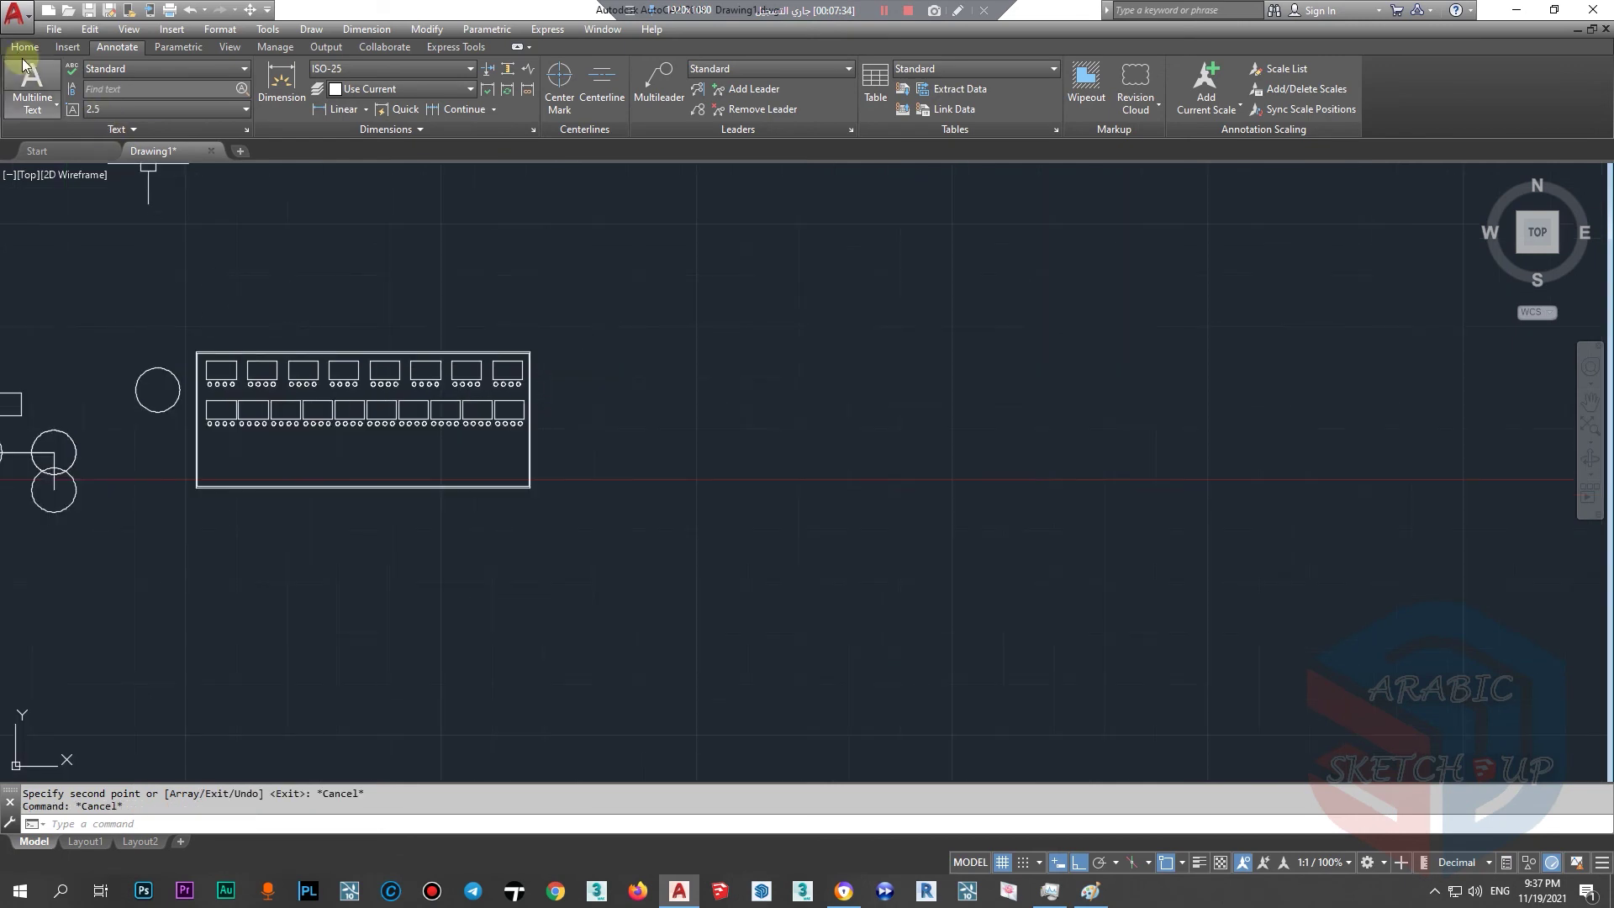
click(25, 47)
scroll(454, 311, up, 2)
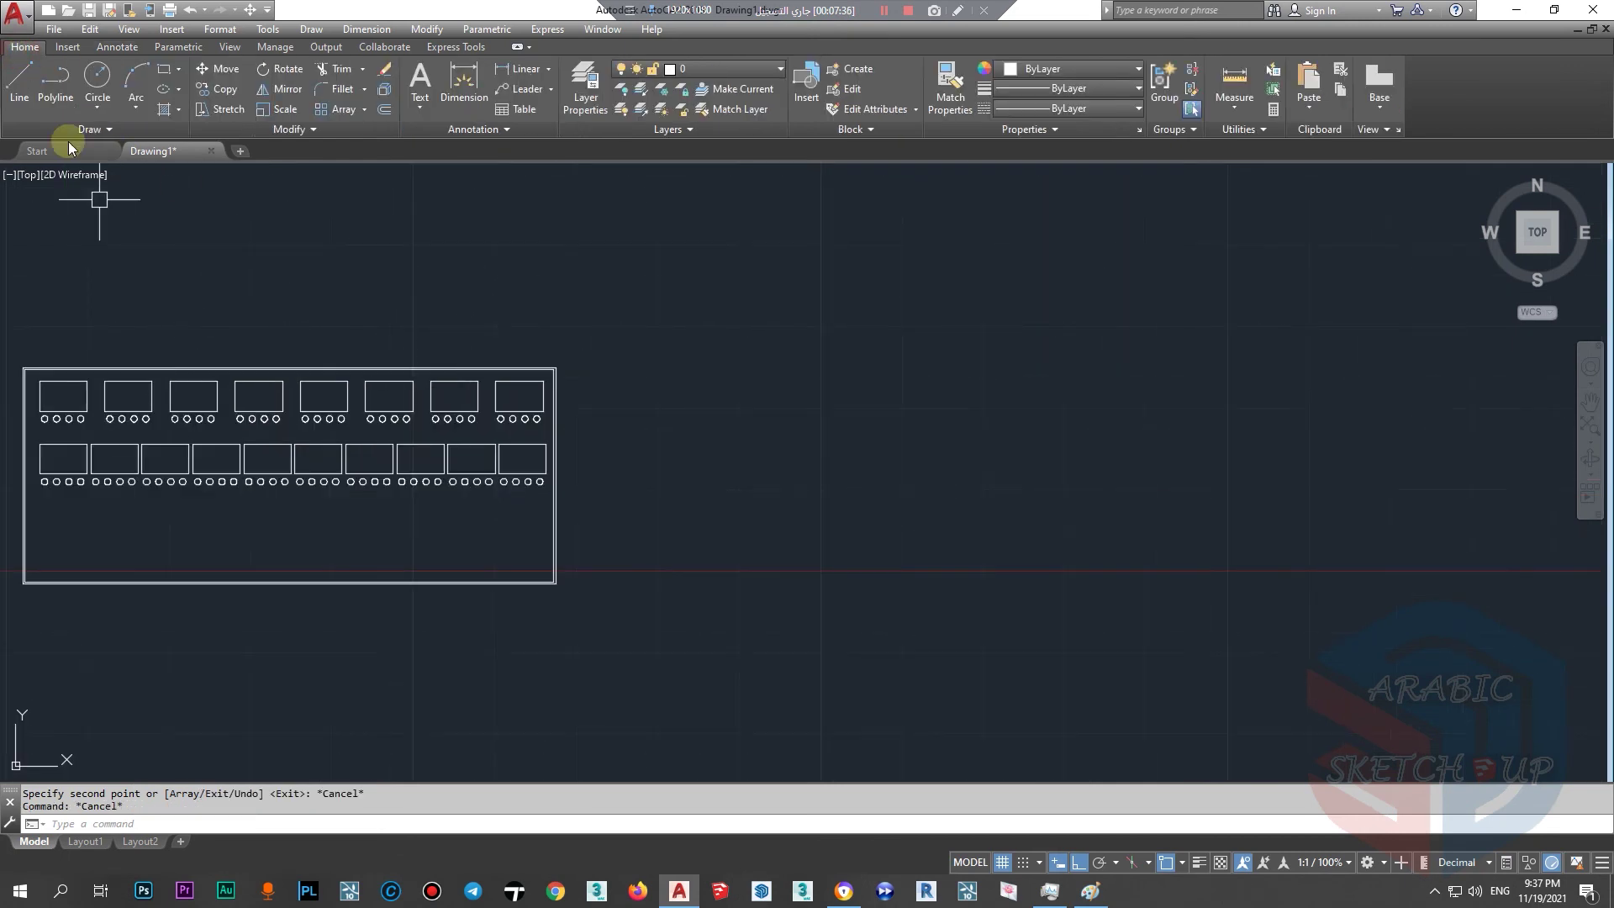
click(164, 69)
click(778, 571)
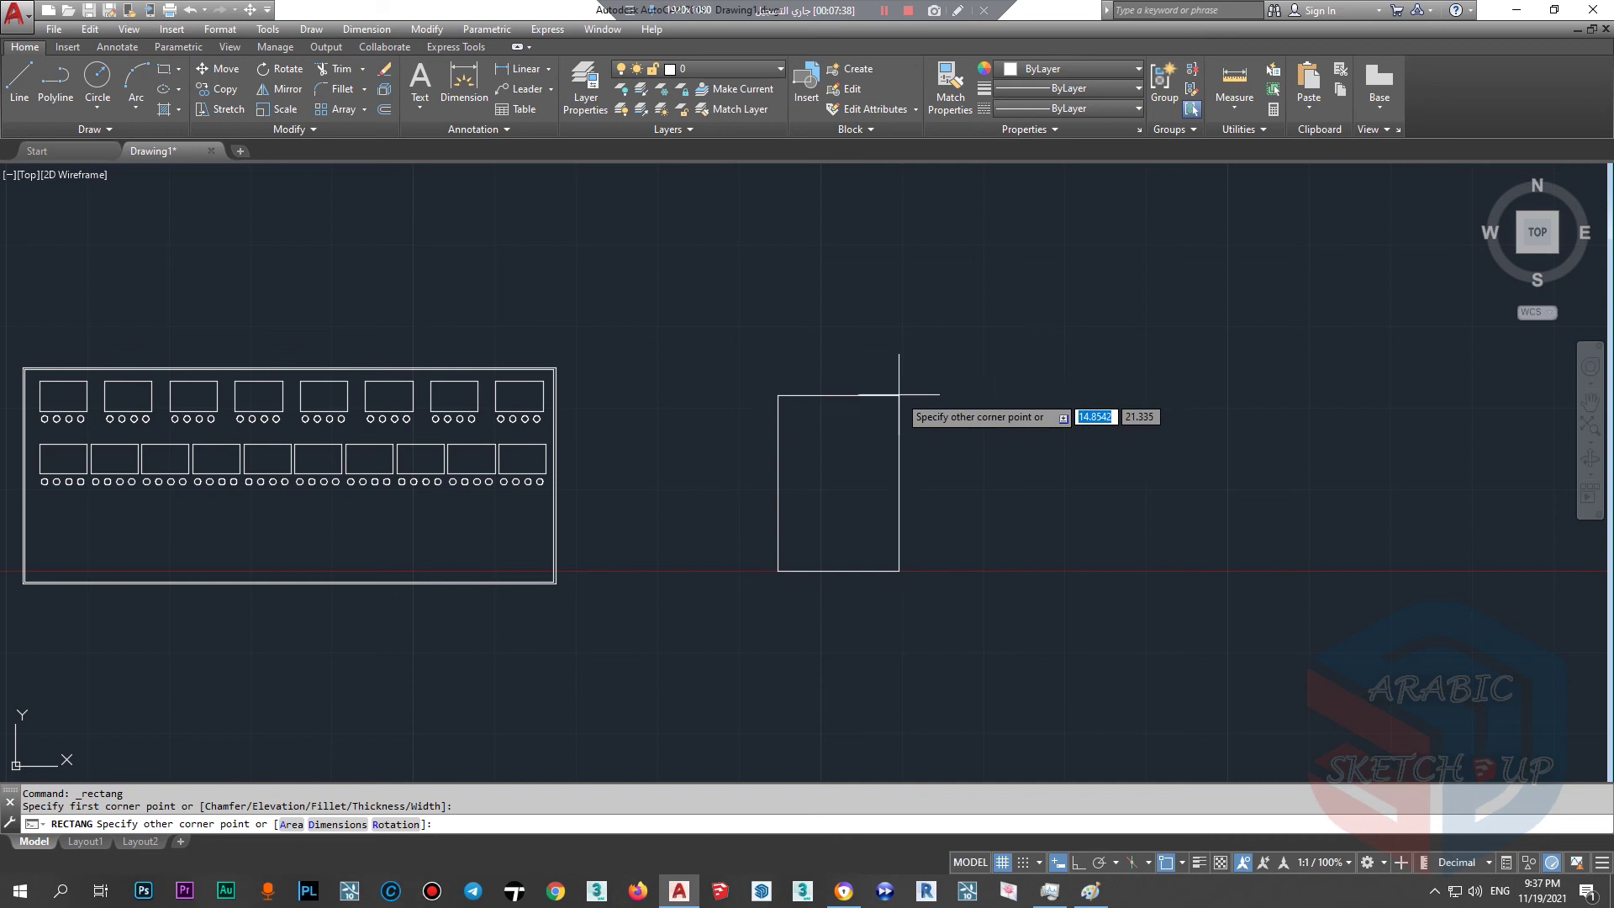
click(899, 362)
Start copying the new rectangle from its lower-left corner with the Array option, using 10 items.
click(899, 483)
text(co)
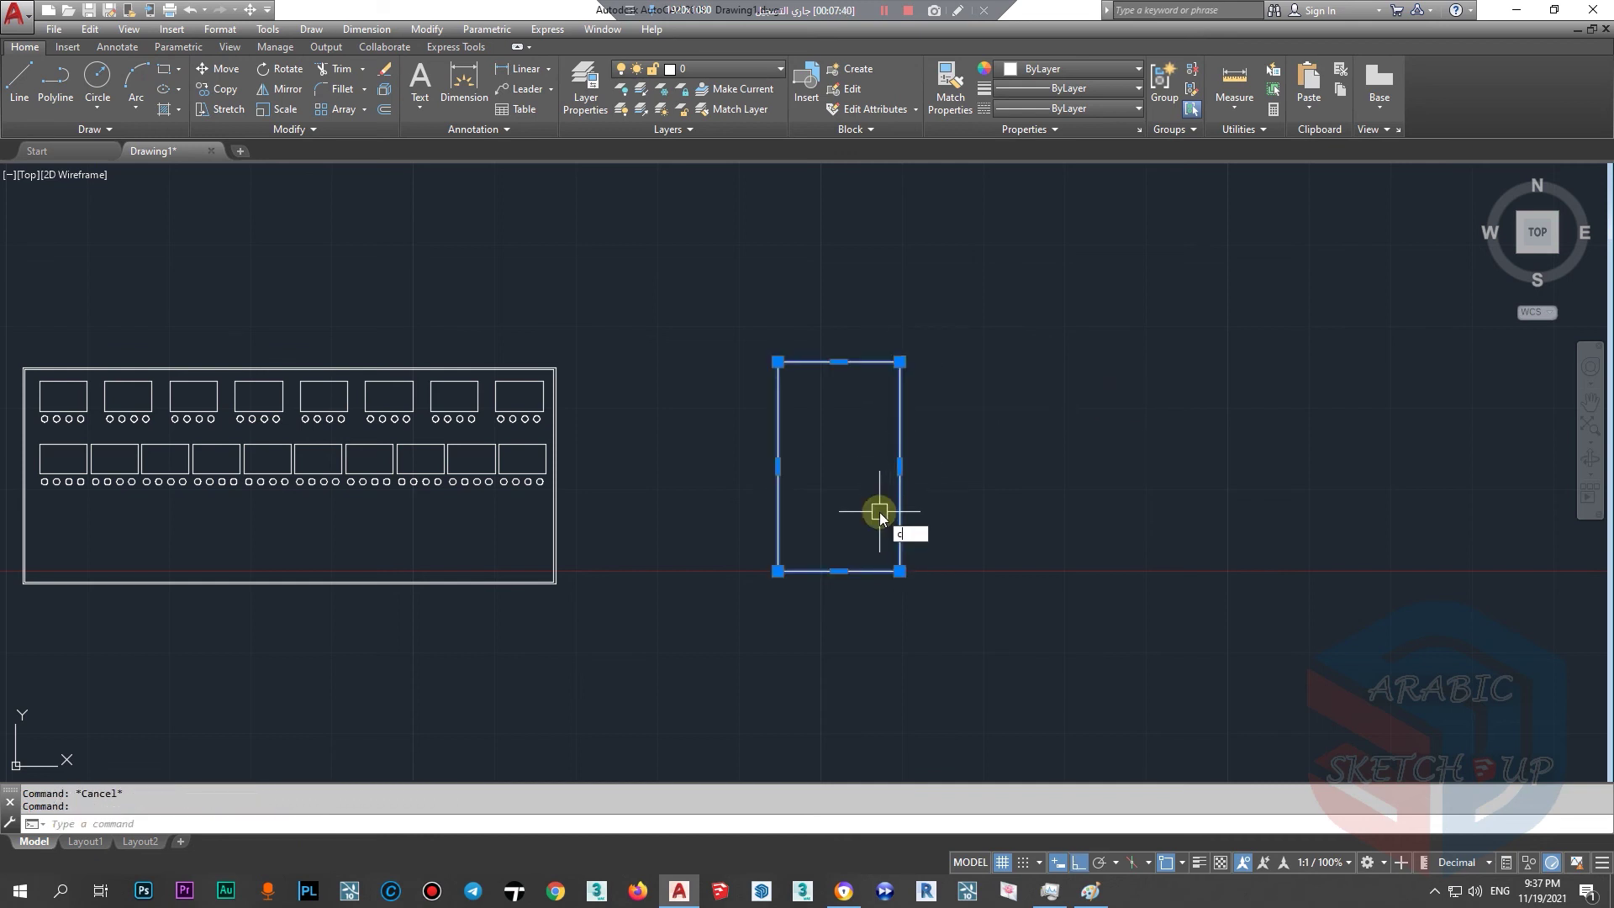
key(Return)
click(778, 571)
click(240, 824)
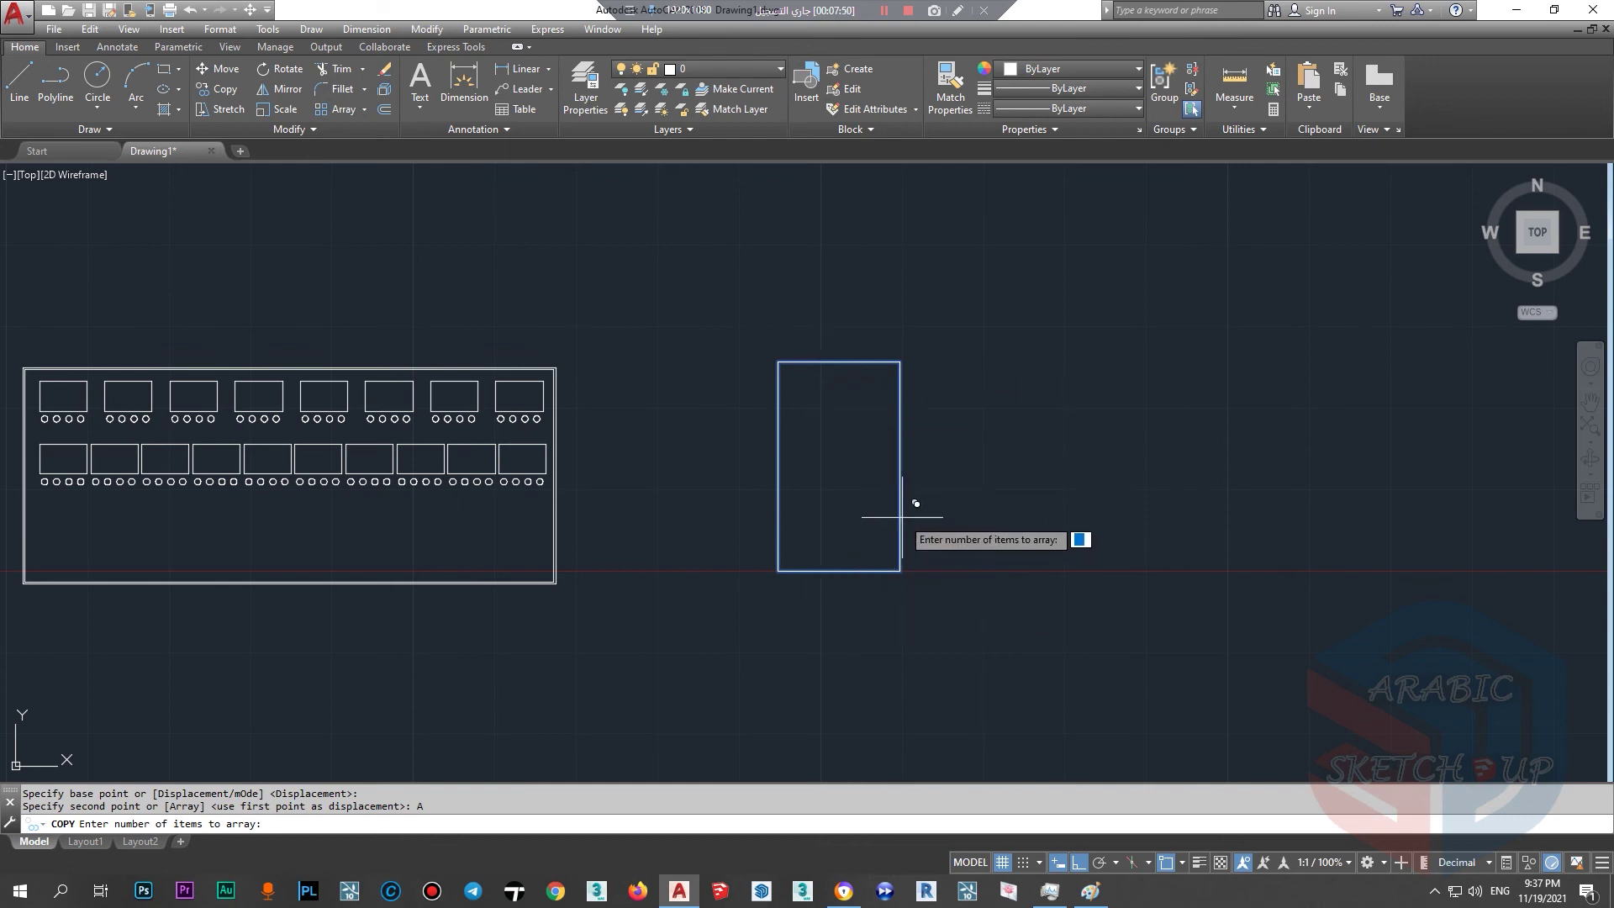
scroll(903, 517, up, 2)
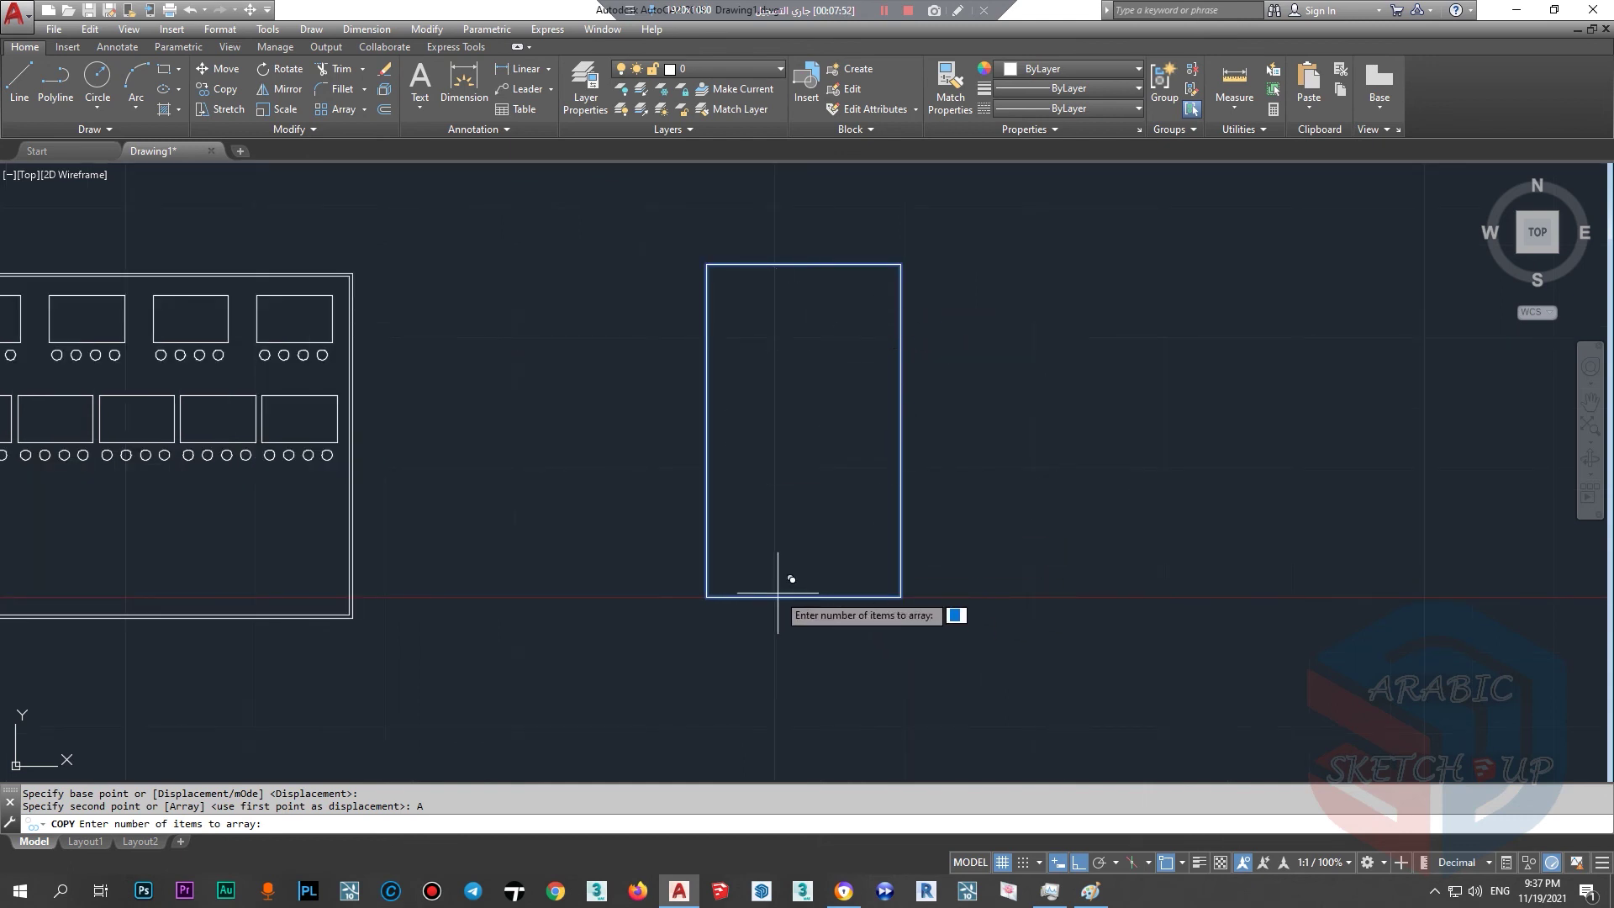
scroll(698, 570, down, 2)
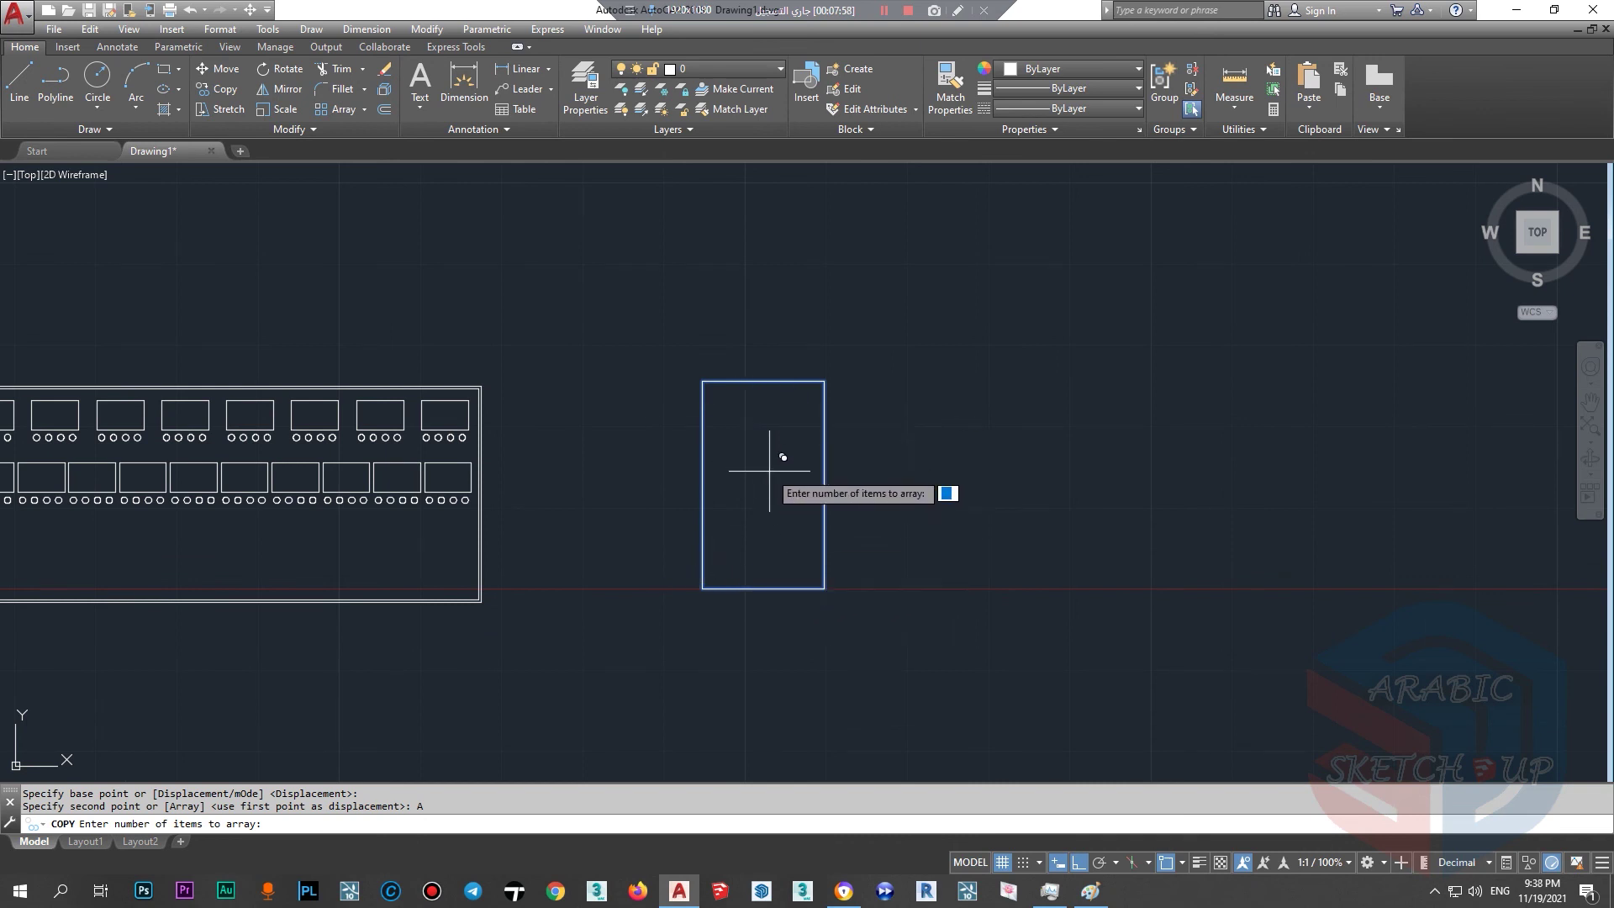
key(Return)
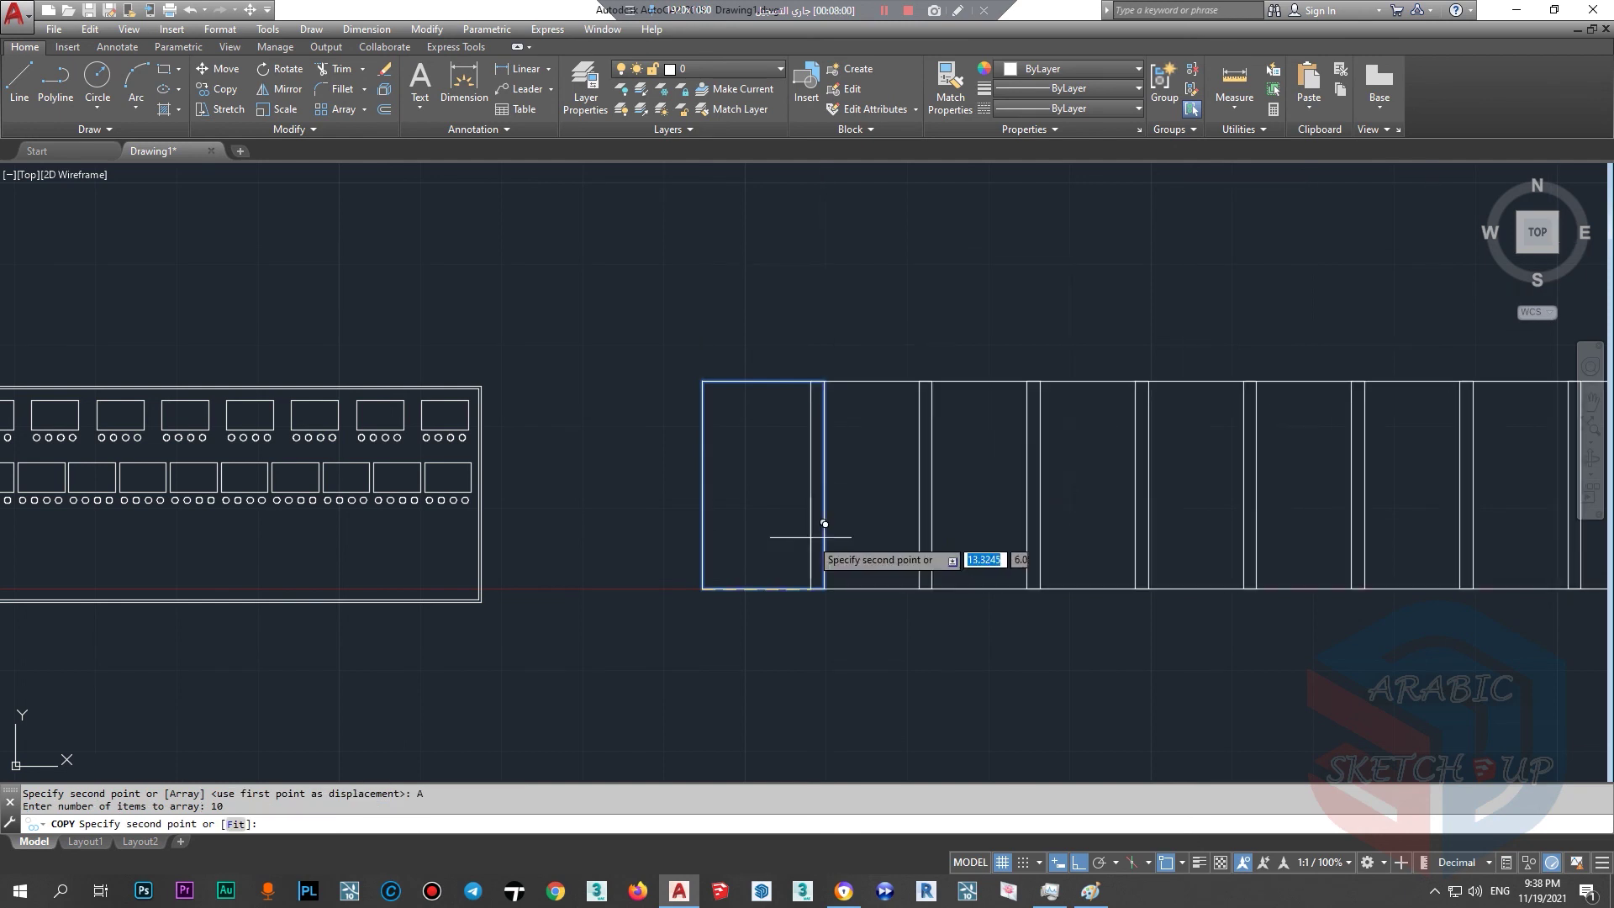
Set the array spacing at the rectangle's lower-right corner so the copies sit edge to edge in a horizontal row, and end the command.
scroll(731, 508, down, 2)
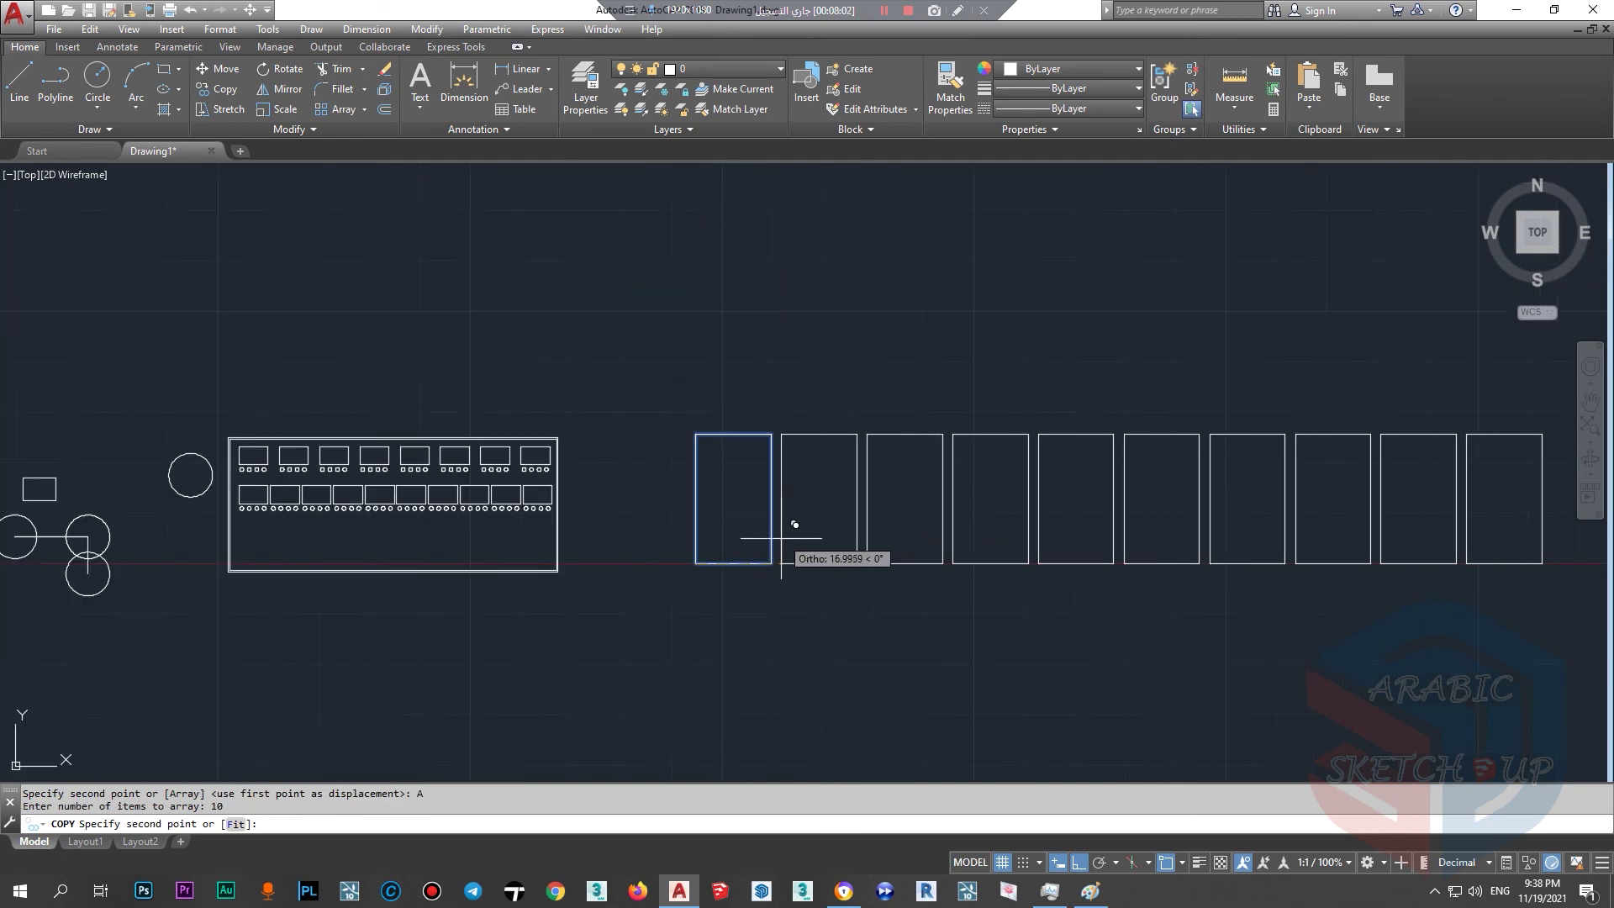
scroll(773, 564, down, 1)
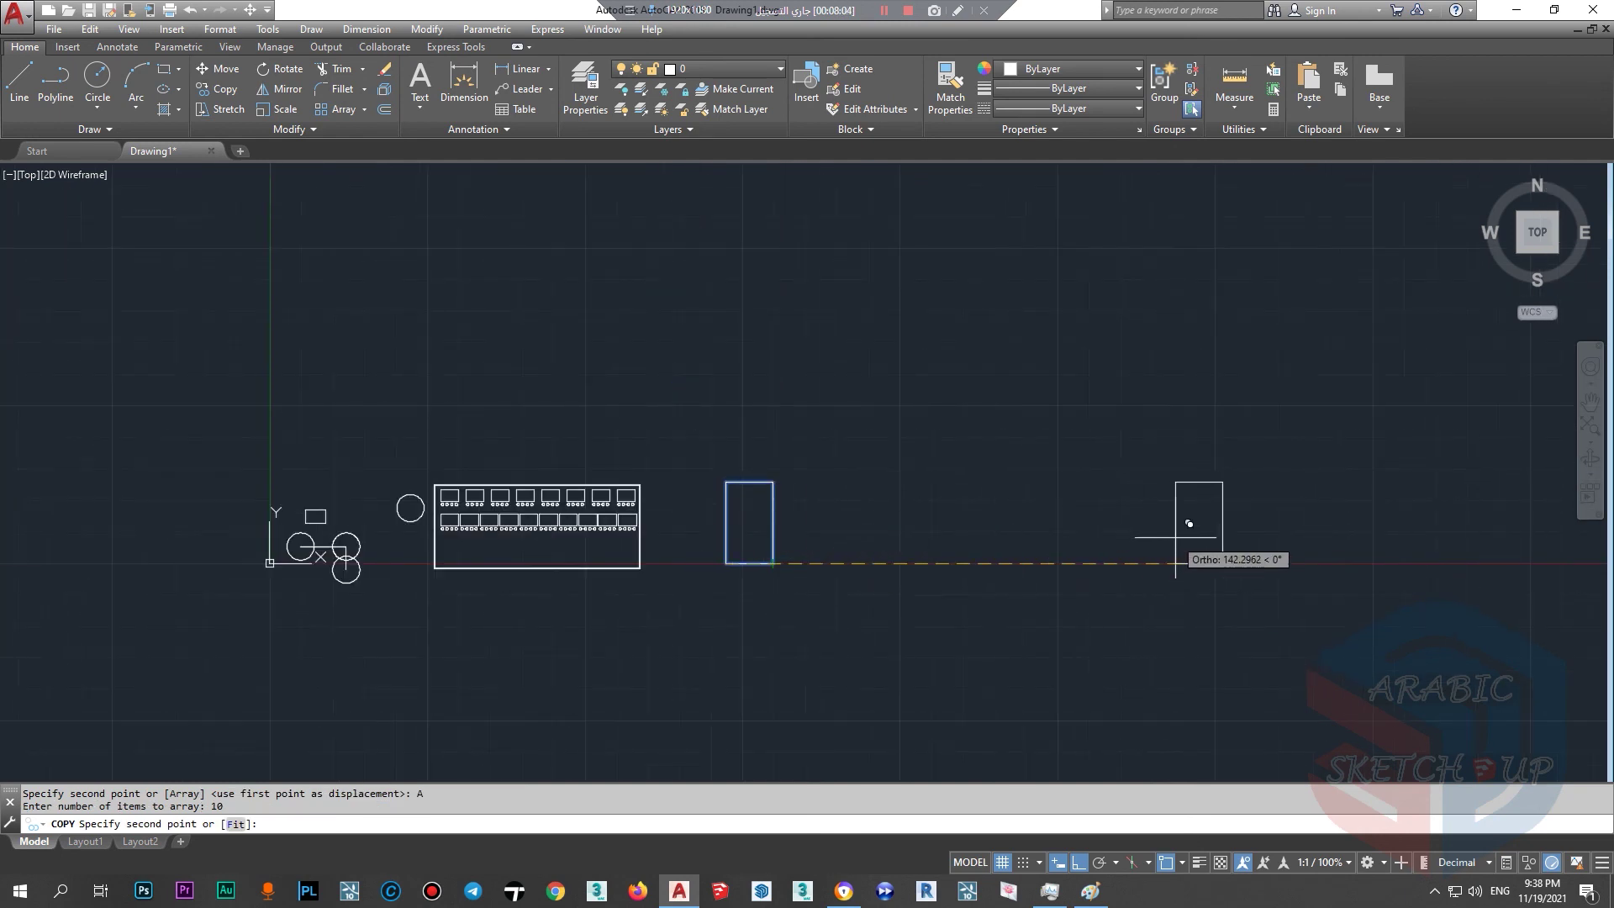
scroll(841, 556, up, 3)
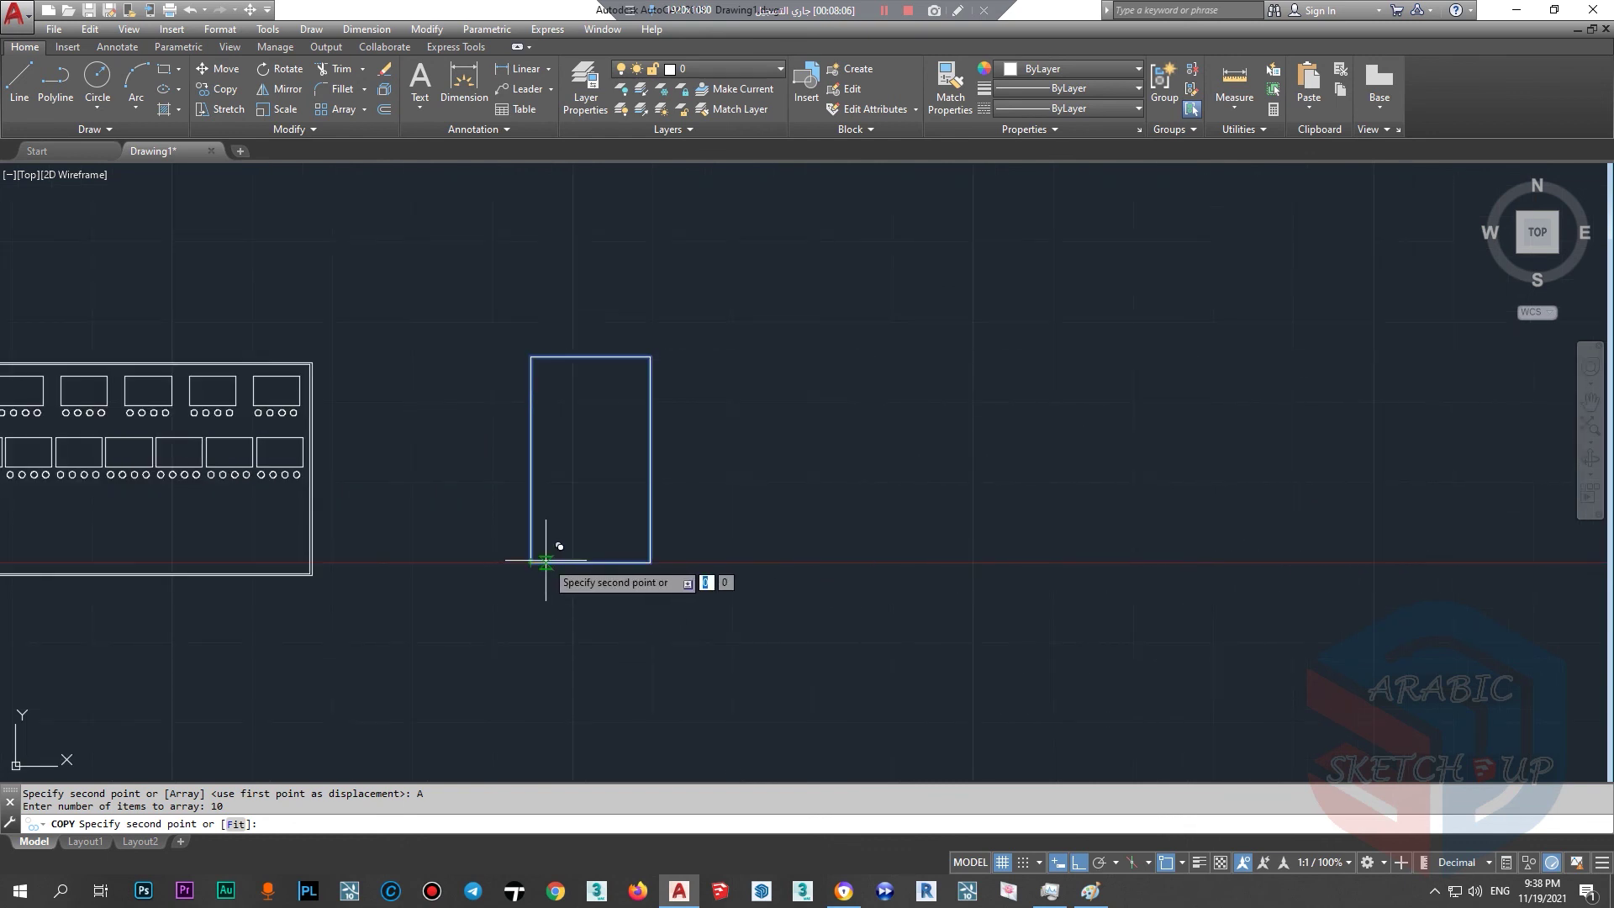
click(656, 555)
key(Escape)
scroll(533, 517, down, 2)
scroll(474, 477, down, 2)
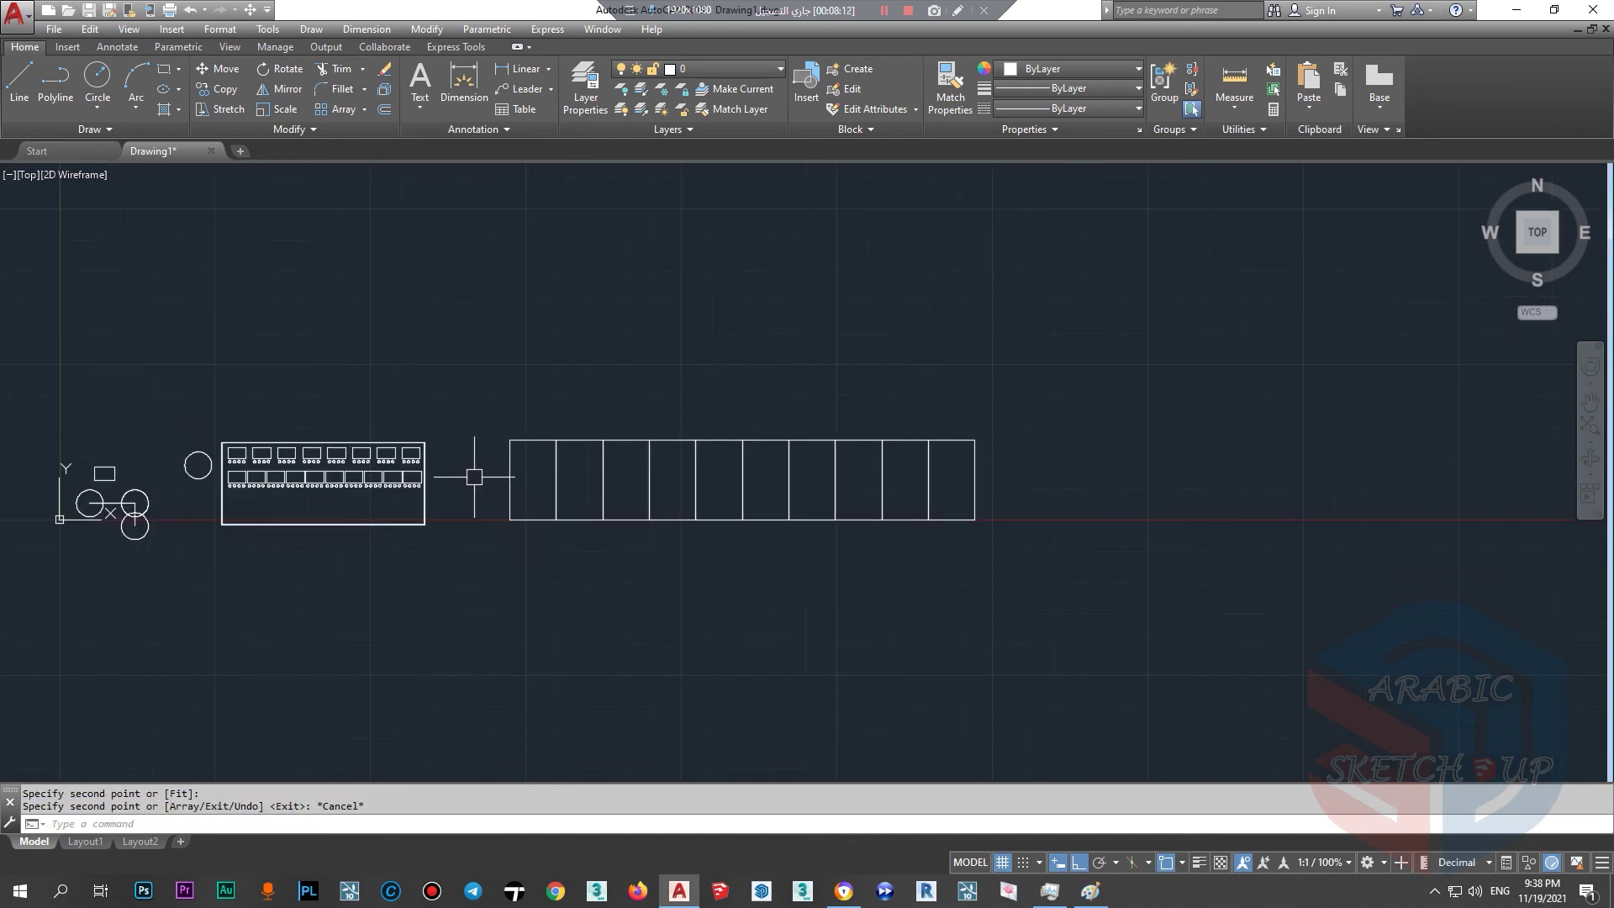
Draw a smaller upright rectangle inside the first box of the row.
scroll(559, 468, up, 2)
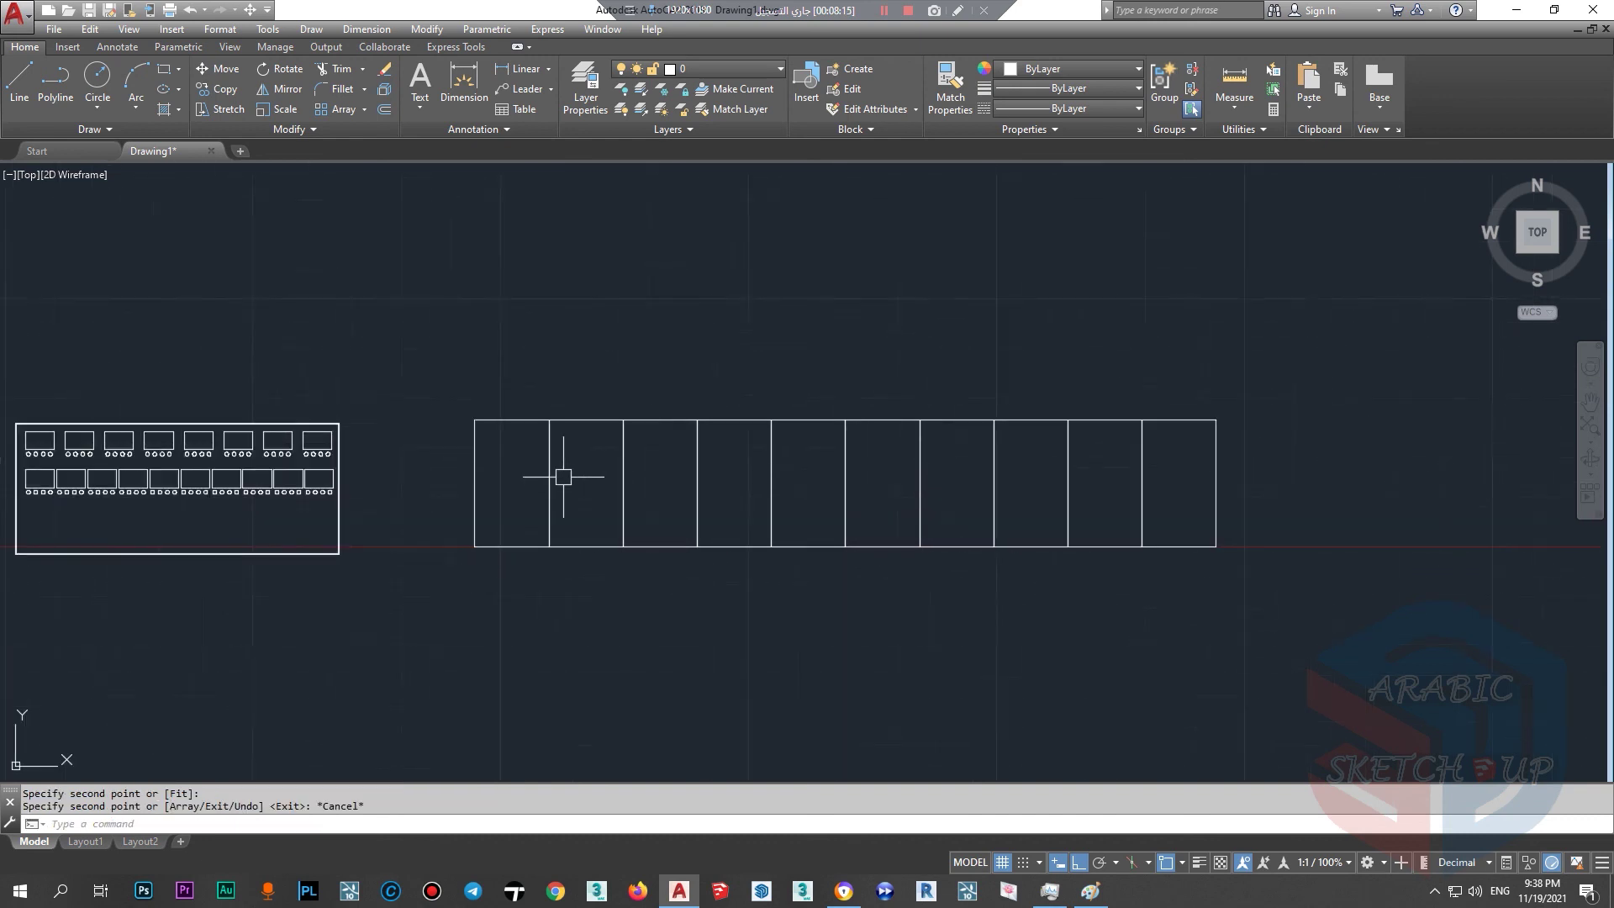
middle_drag(559, 468, 656, 480)
scroll(606, 496, down, 2)
scroll(630, 500, up, 6)
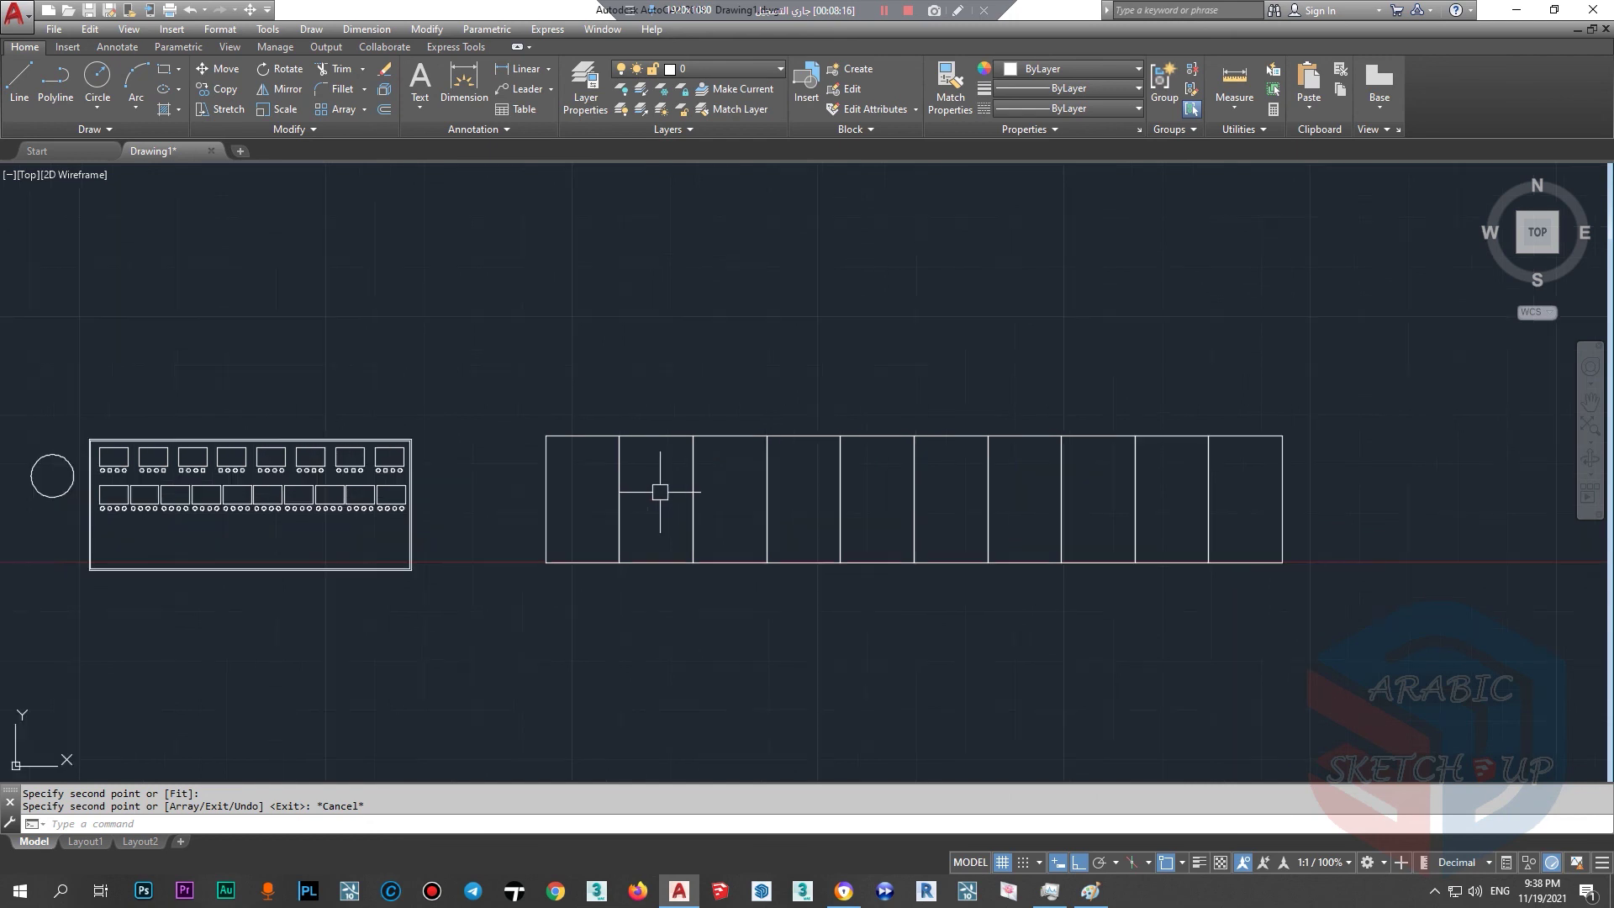
click(165, 69)
click(633, 377)
click(533, 569)
key(Escape)
Change the small inner rectangle's color to Red.
click(613, 569)
click(1034, 74)
click(1007, 107)
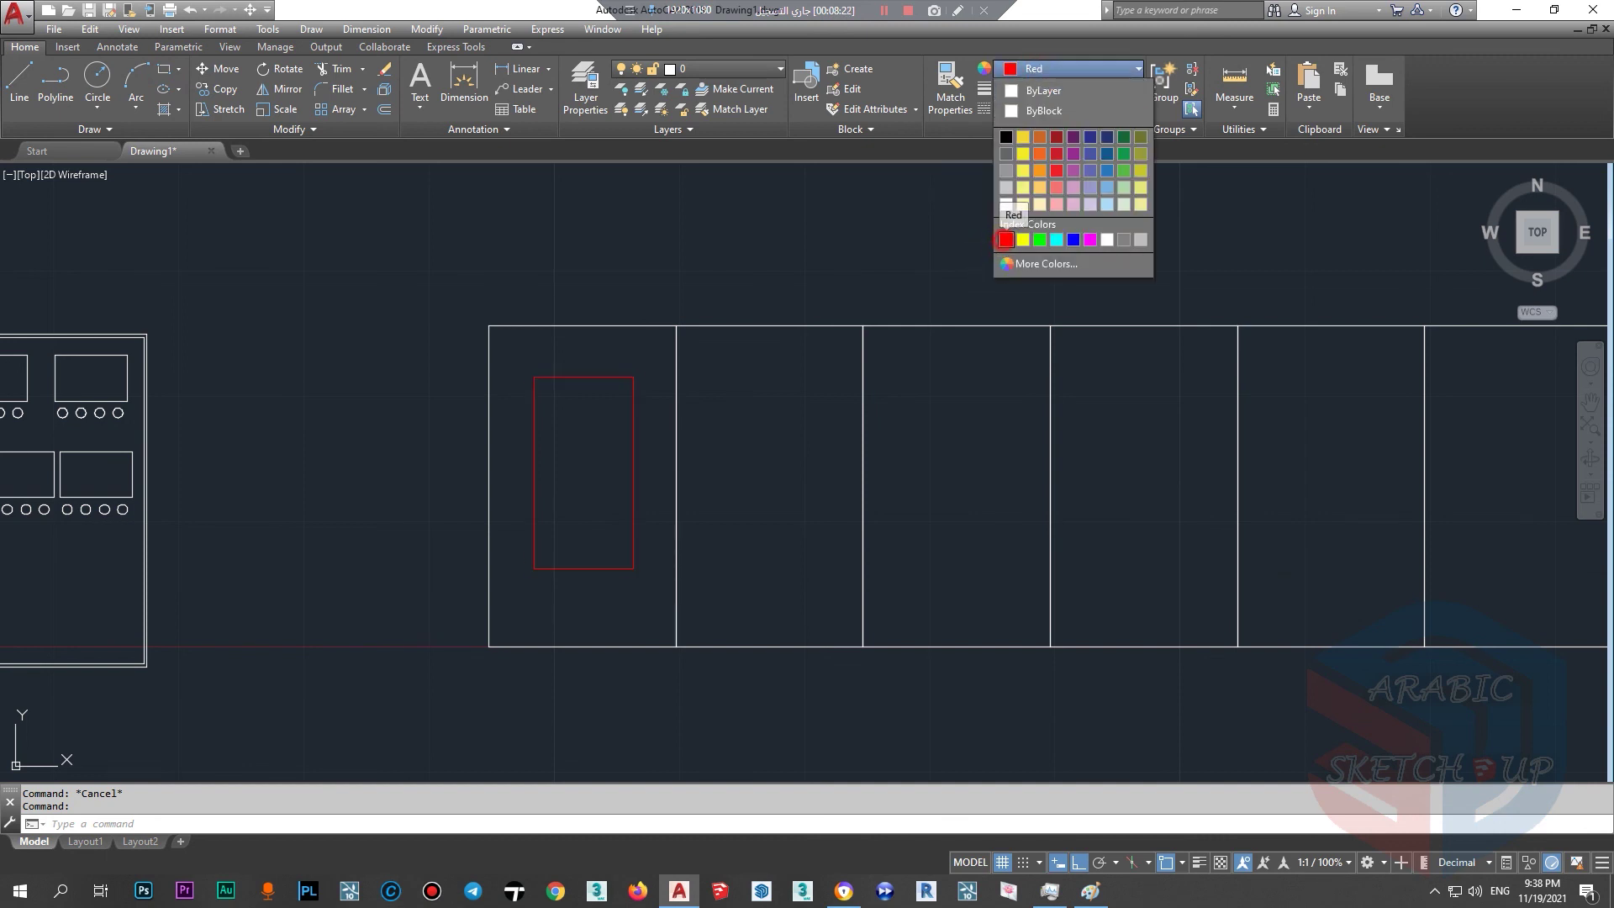
key(Escape)
Start copying the red rectangle from the first box's lower-left corner as an array of 10 items.
click(595, 569)
text(CP)
key(Return)
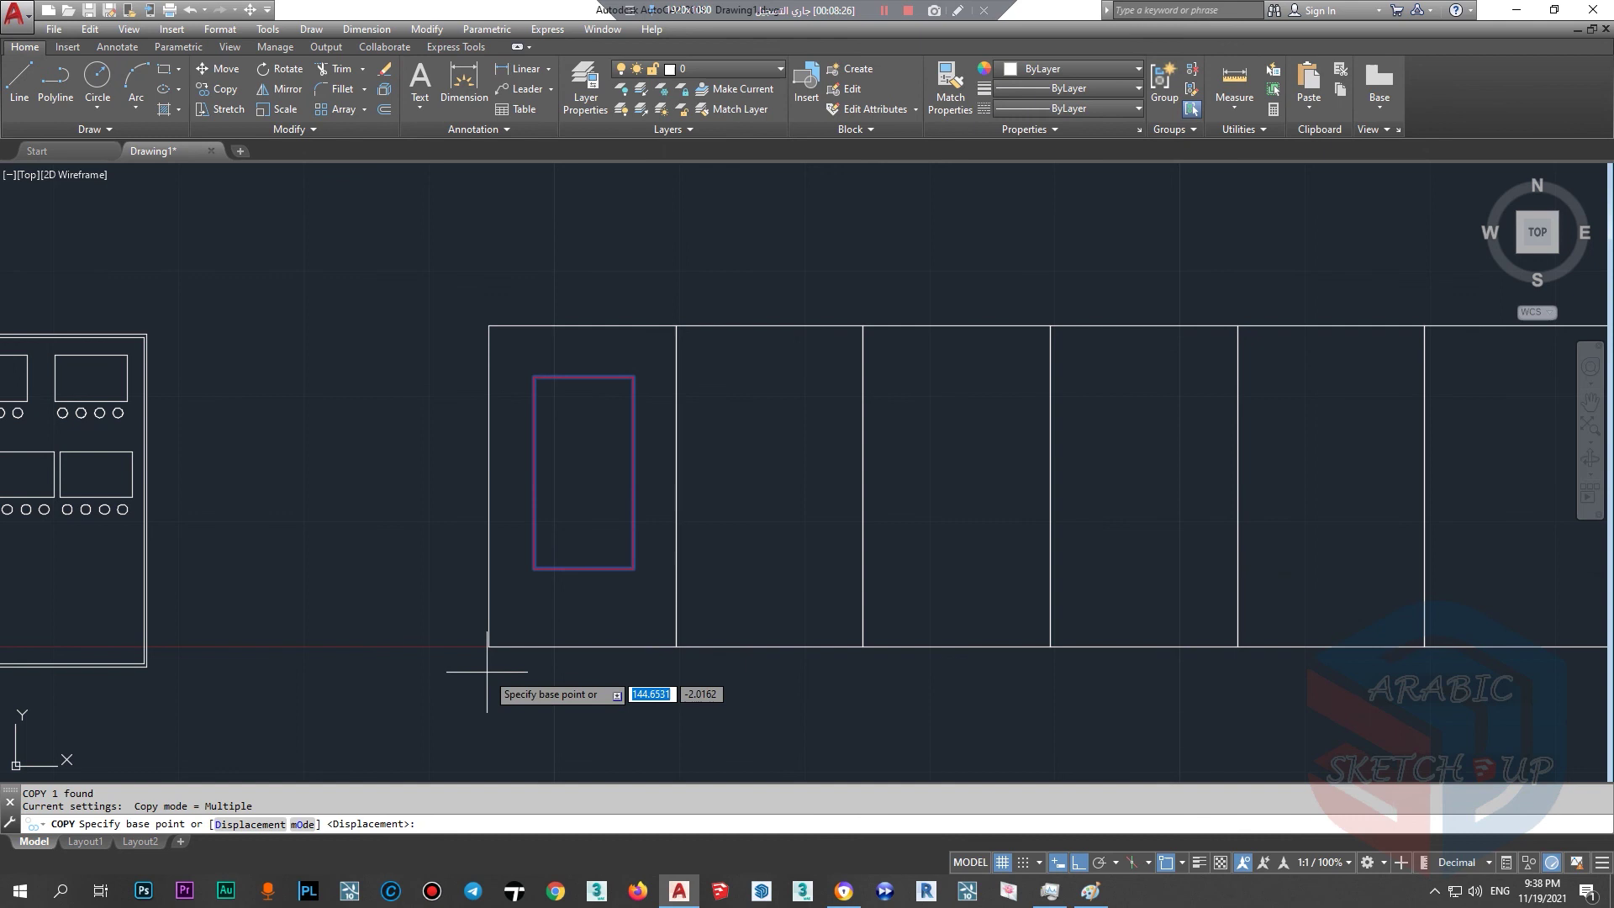
click(489, 646)
scroll(449, 615, down, 4)
scroll(542, 606, up, 4)
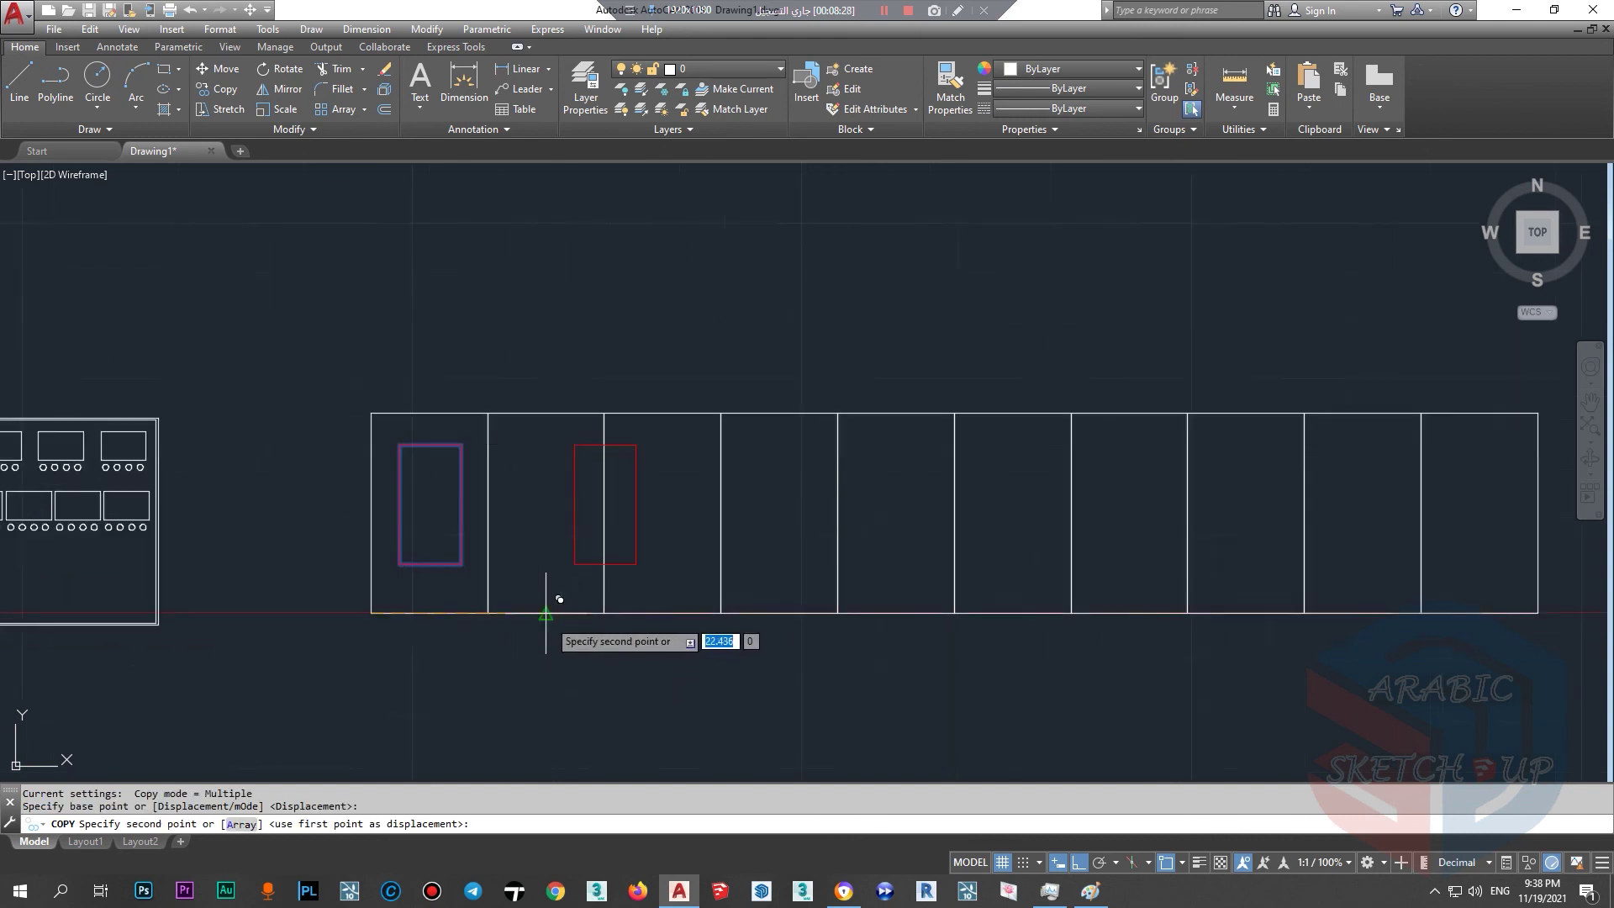
text(A)
key(Return)
text(10)
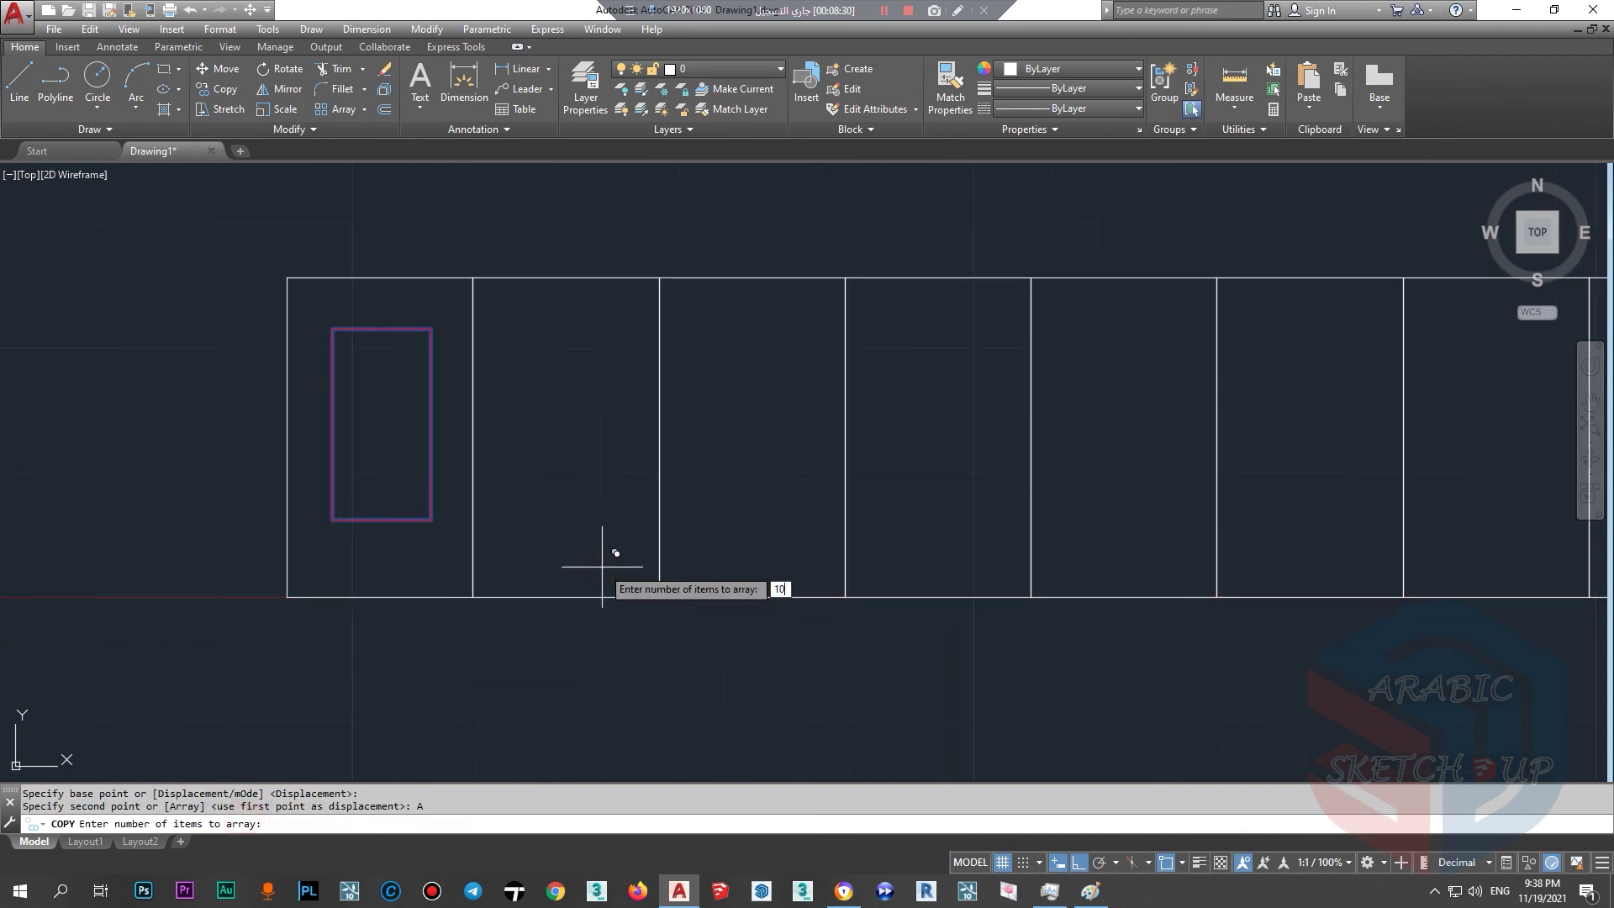
key(Return)
Use the Fit option to spread the red rectangles up to the last box's lower-left corner, one per box, and end the command.
scroll(529, 454, down, 2)
scroll(504, 546, up, 2)
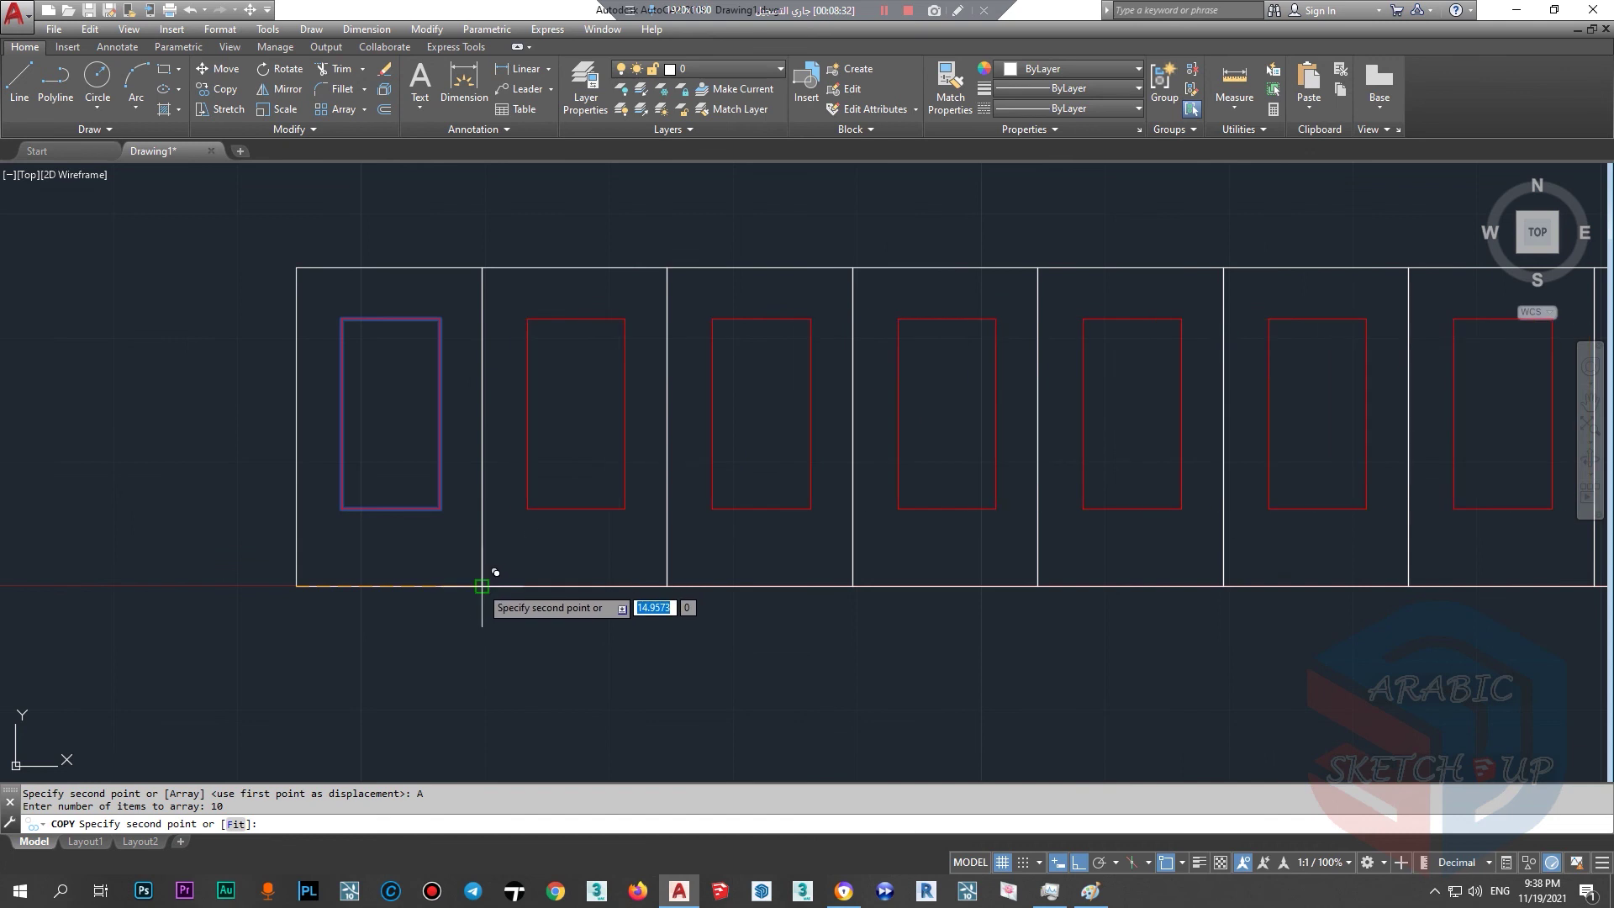
scroll(464, 548, down, 2)
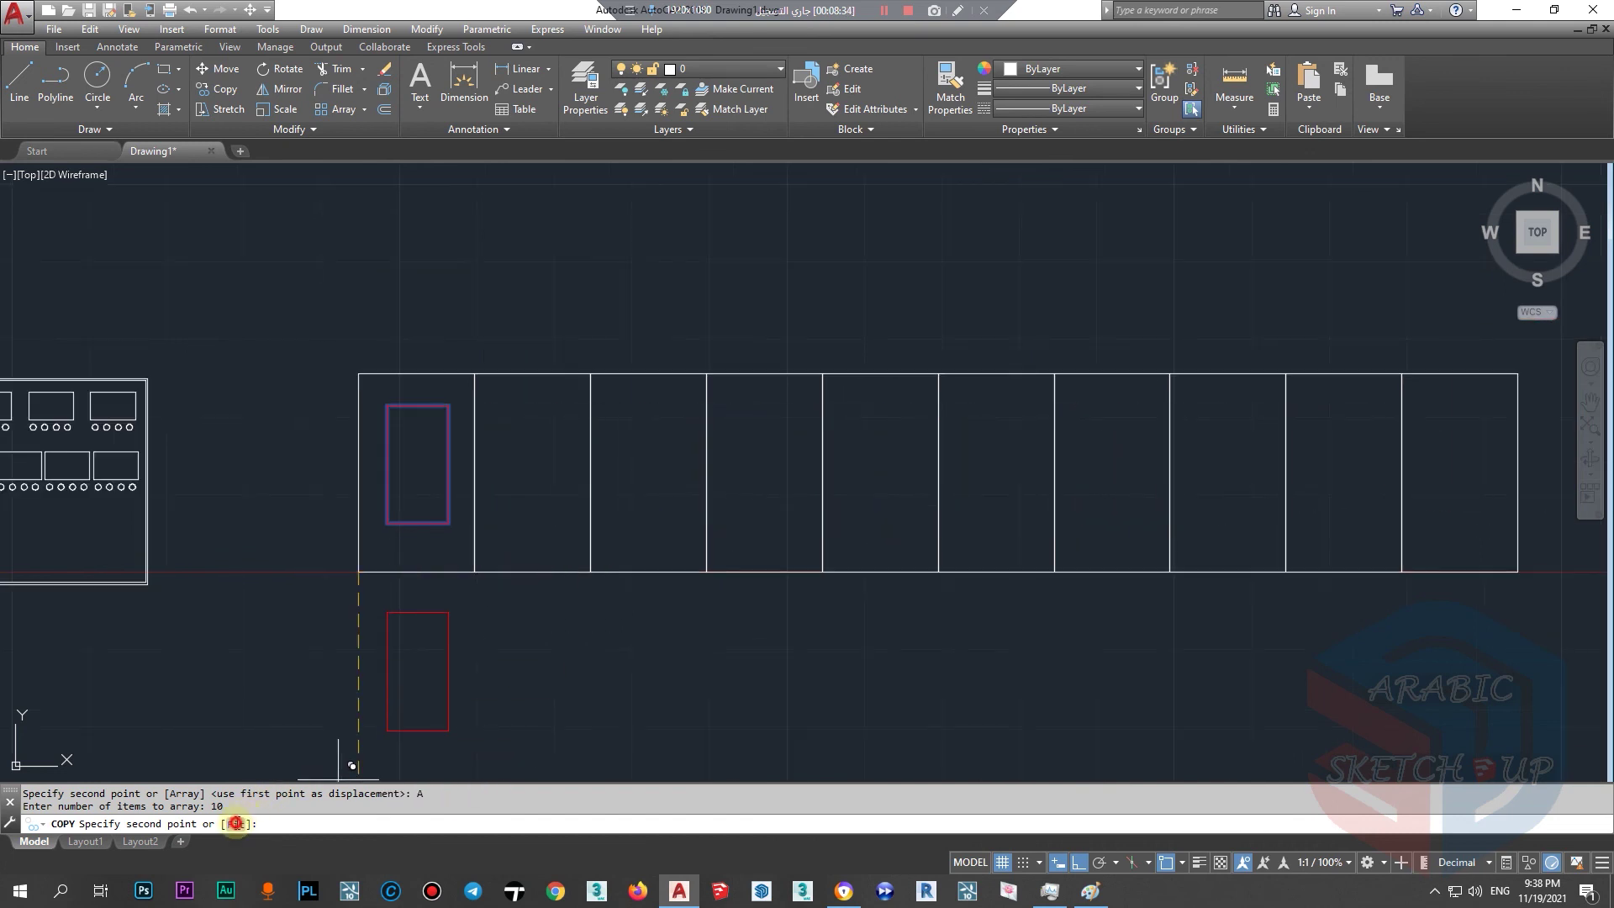
click(235, 824)
scroll(412, 573, down, 2)
scroll(797, 553, up, 2)
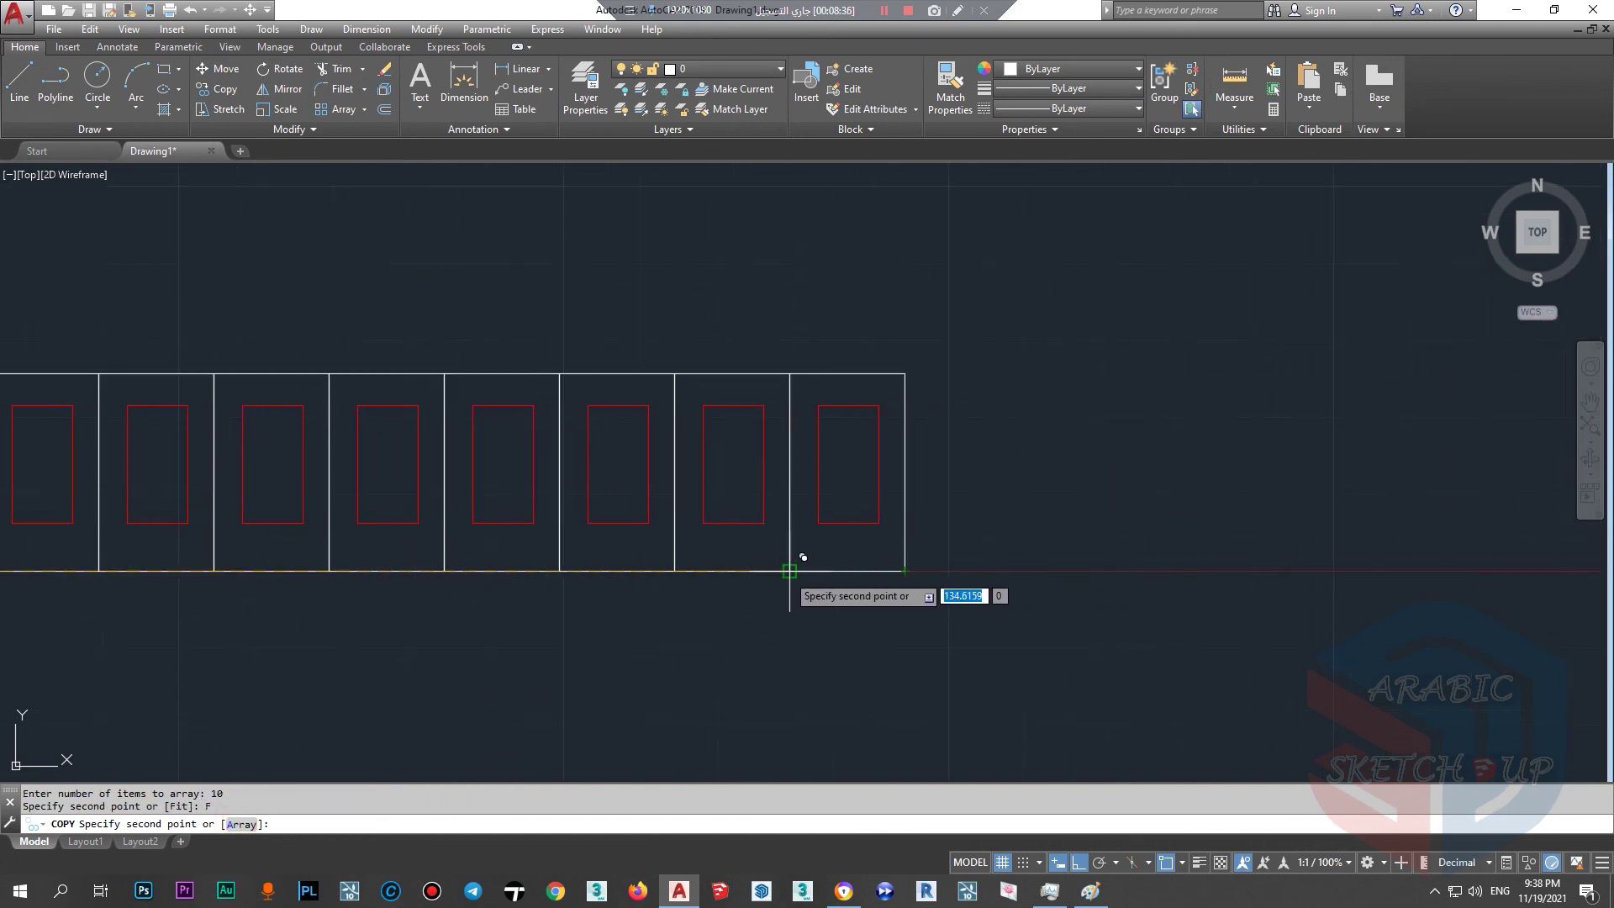
scroll(804, 557, down, 2)
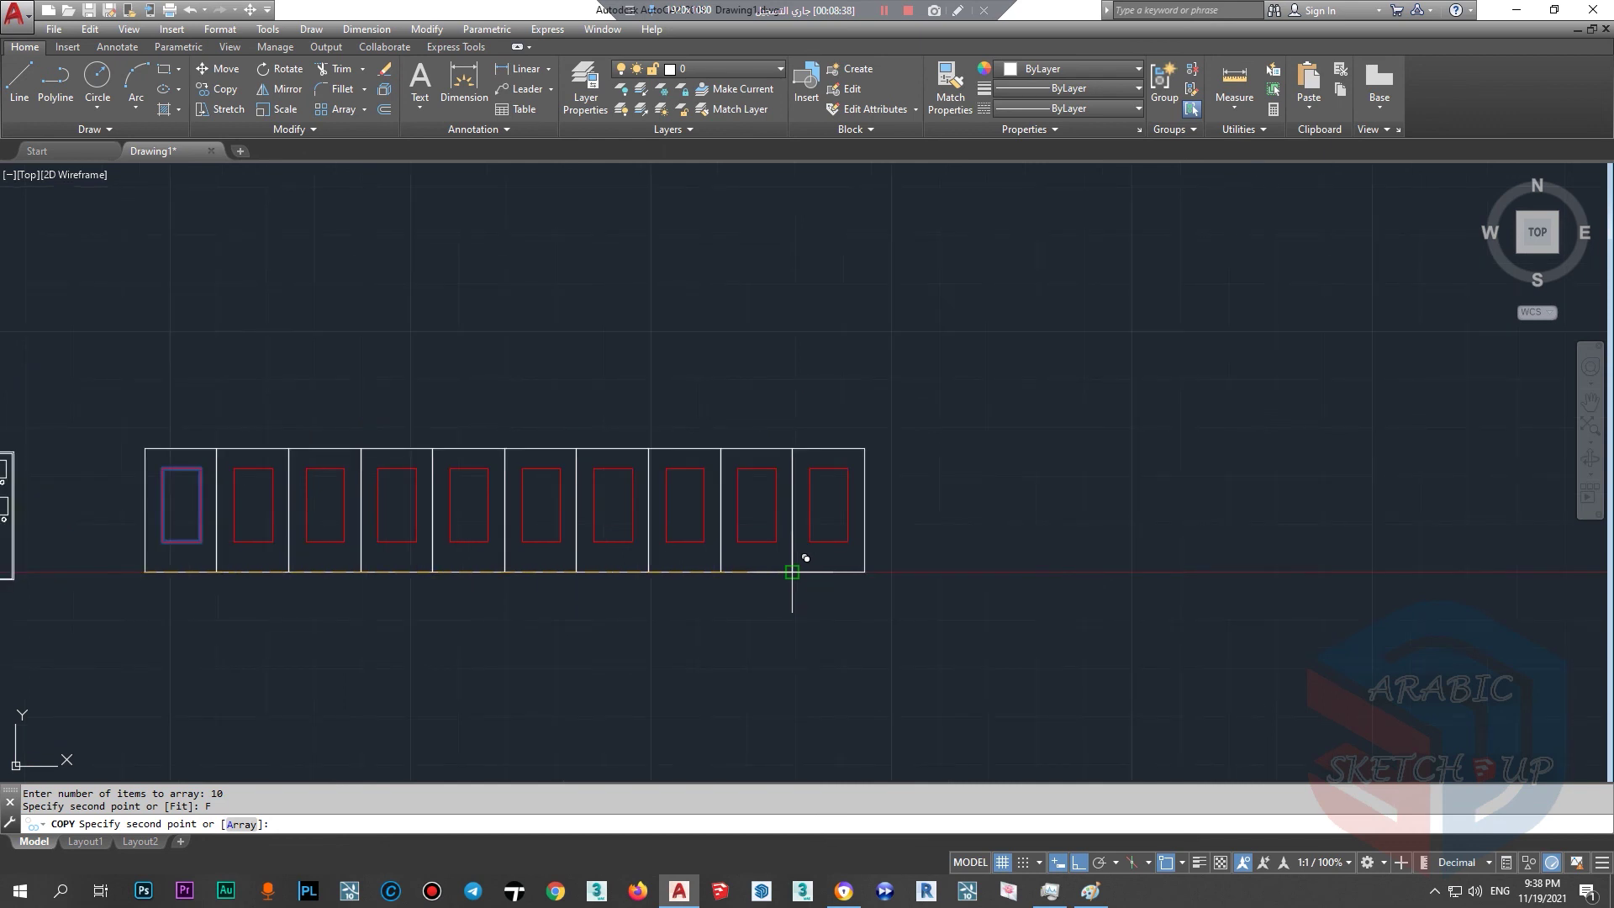
click(791, 571)
key(Escape)
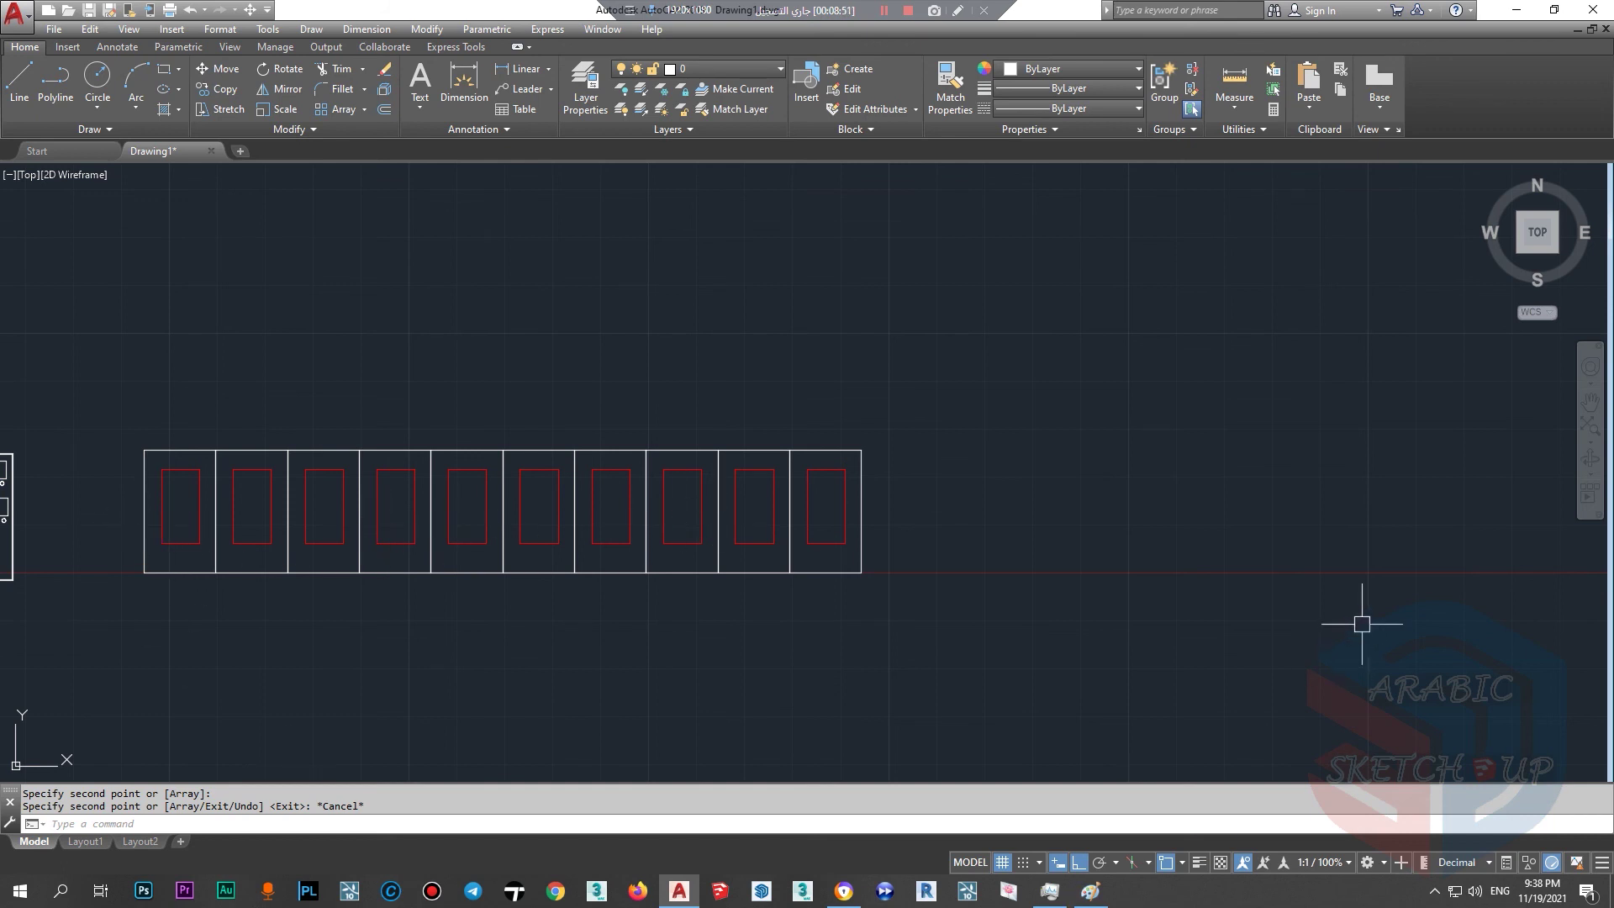
scroll(1337, 624, down, 2)
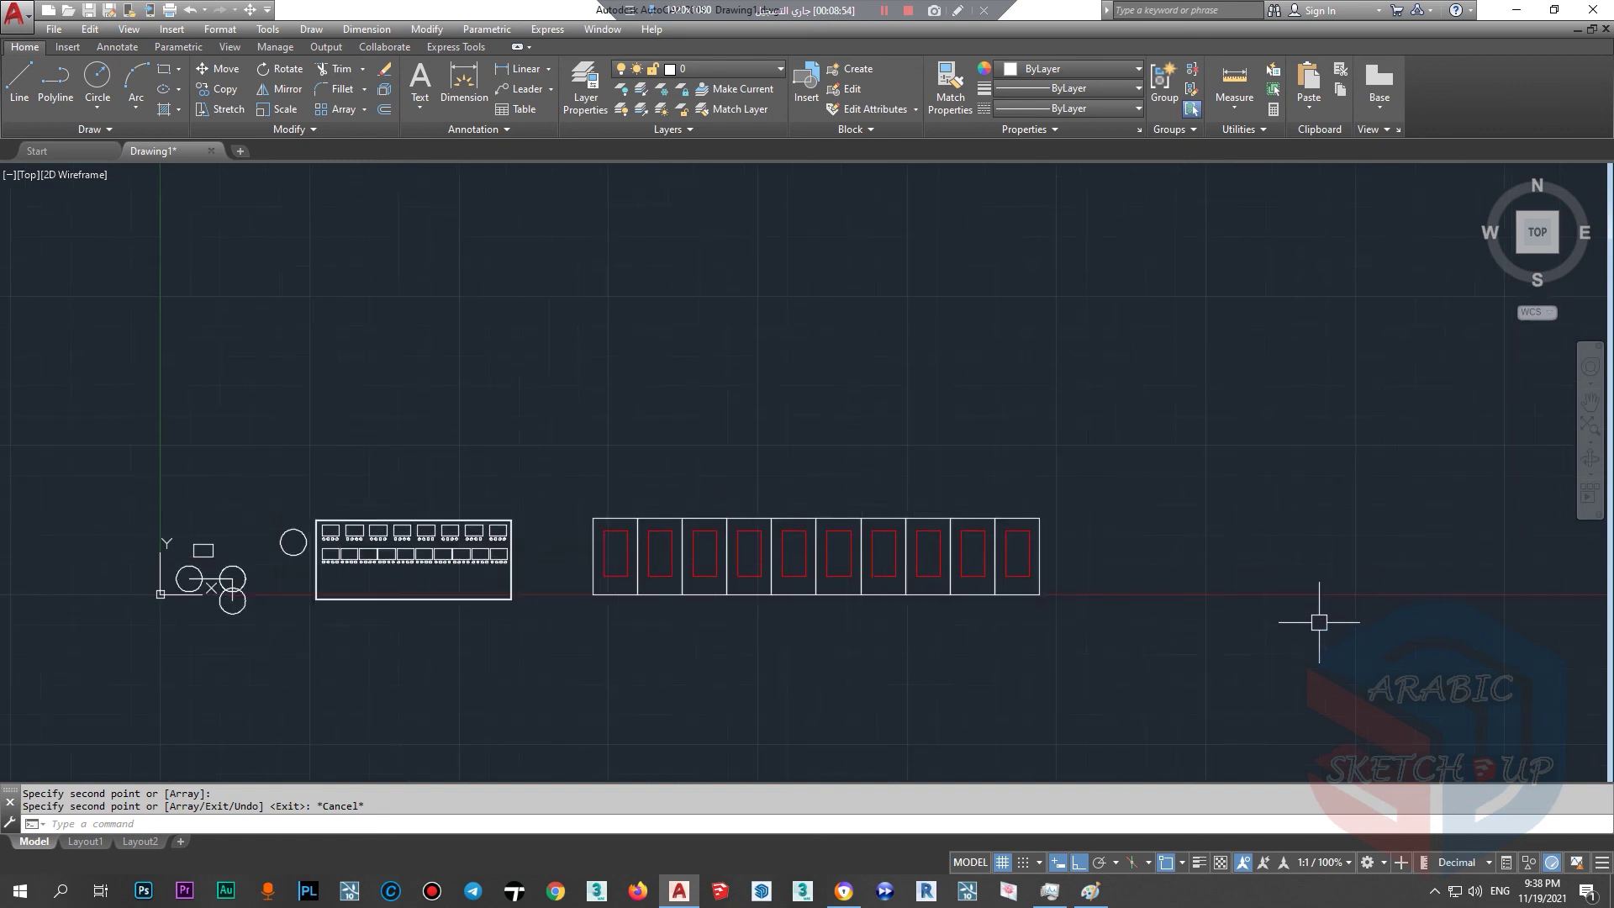